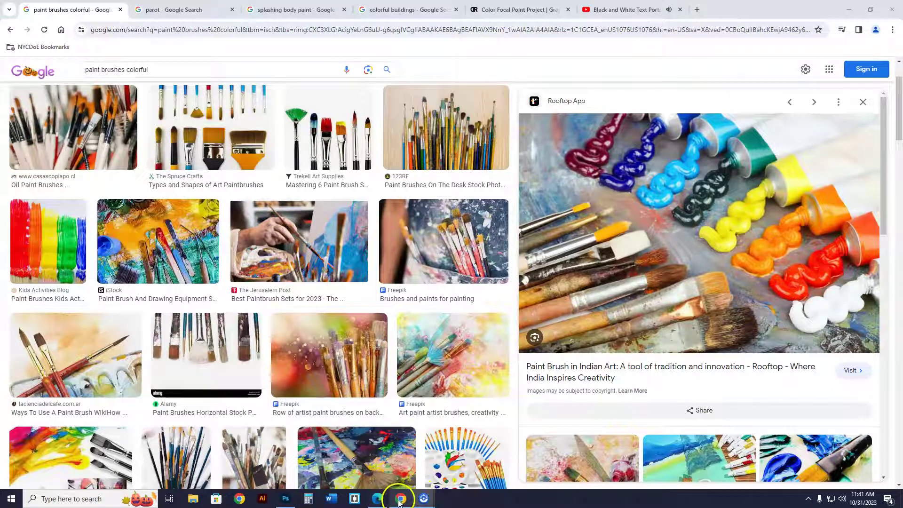
# Switch to the Color Focal Point Project page and scroll down to the student examples.
pyautogui.click(498, 11)
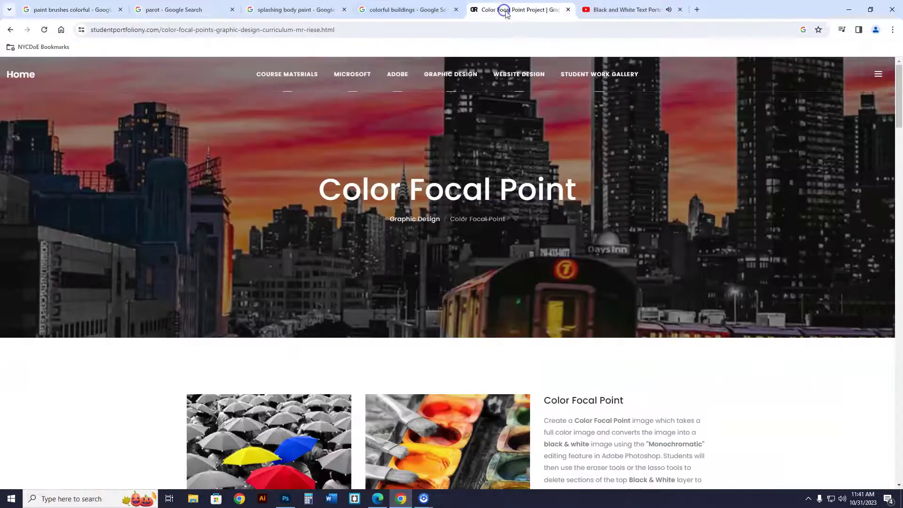
pyautogui.moveTo(583, 75)
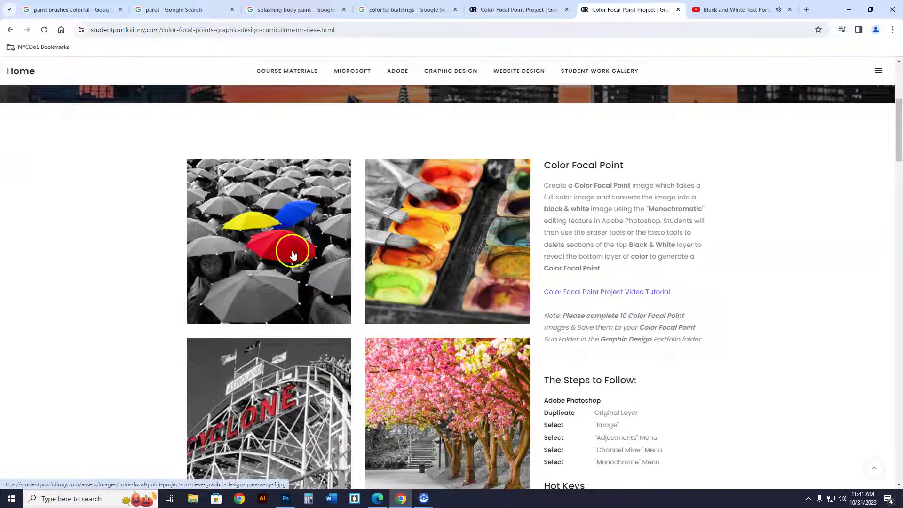
pyautogui.scroll(-2, 294, 253)
# Enlarge and close the Cyclone, cherry-blossom, colorful buildings and butterfly portrait examples.
pyautogui.click(268, 284)
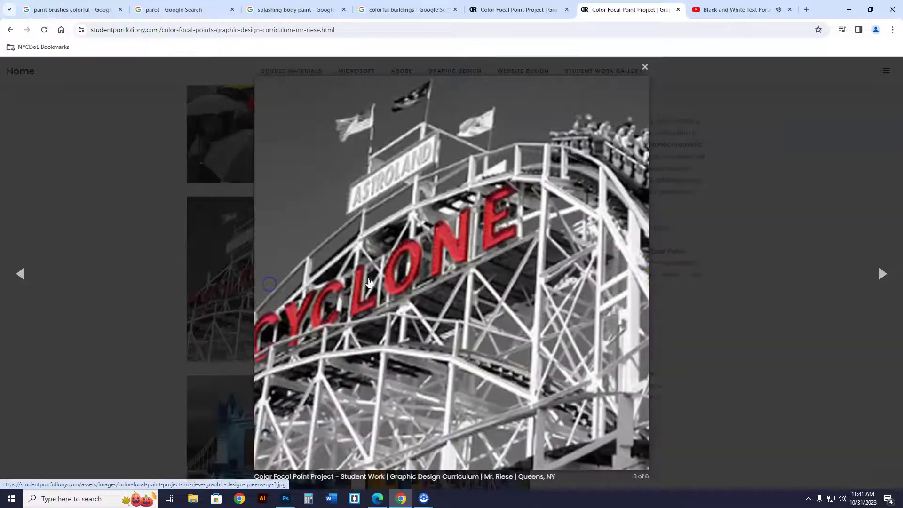
pyautogui.click(752, 303)
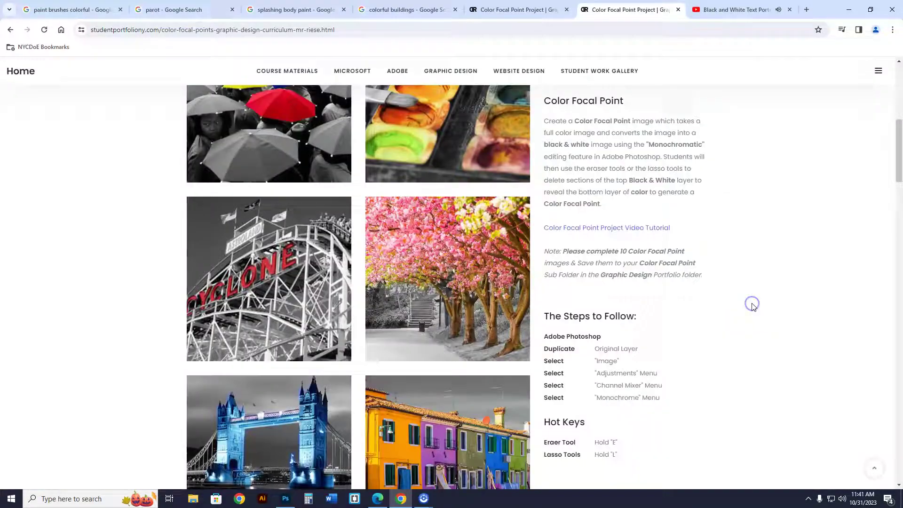
pyautogui.click(446, 271)
pyautogui.click(754, 284)
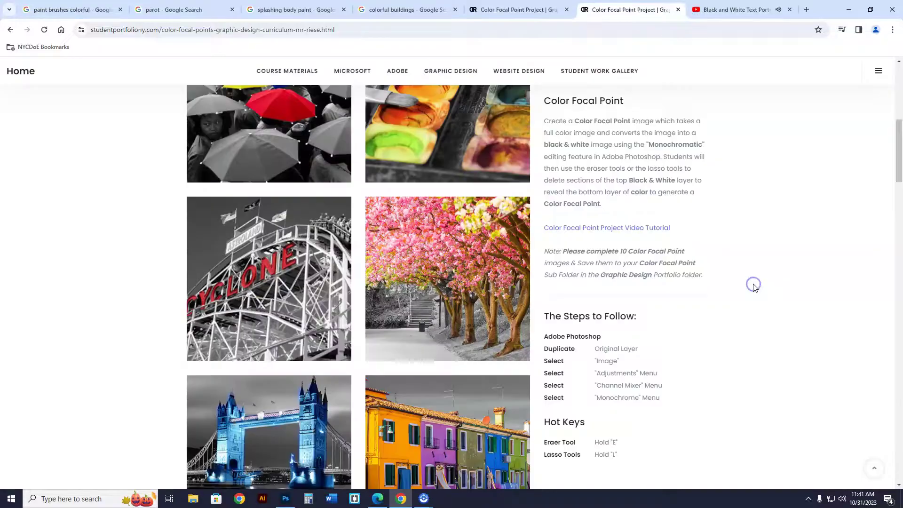
pyautogui.scroll(-5, 748, 287)
pyautogui.click(506, 228)
pyautogui.click(832, 256)
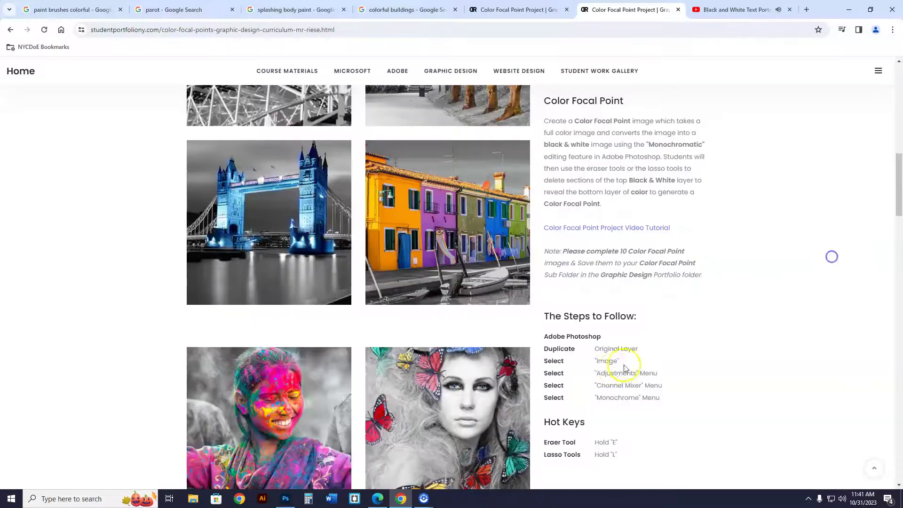
pyautogui.scroll(-5, 626, 367)
pyautogui.click(466, 220)
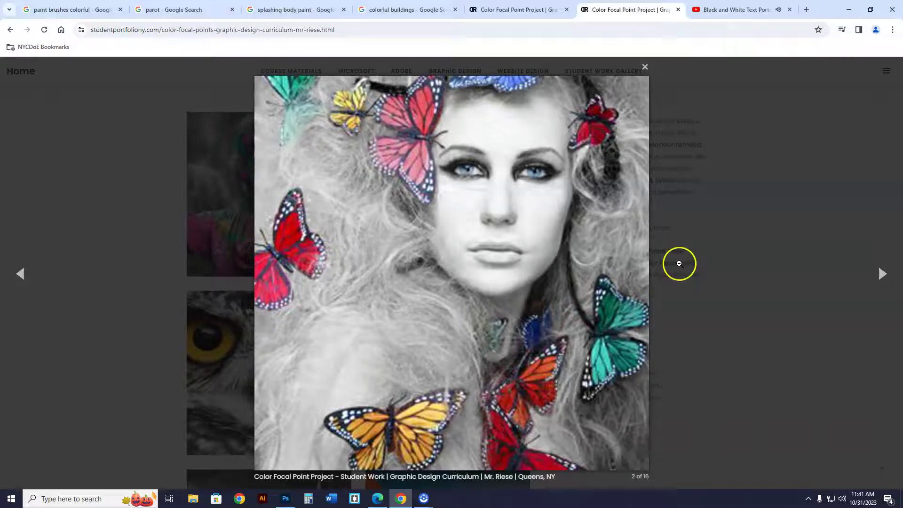
pyautogui.click(764, 274)
# View the rainy street painting, sunglasses portrait and Statue of Liberty examples enlarged.
pyautogui.scroll(-4, 522, 400)
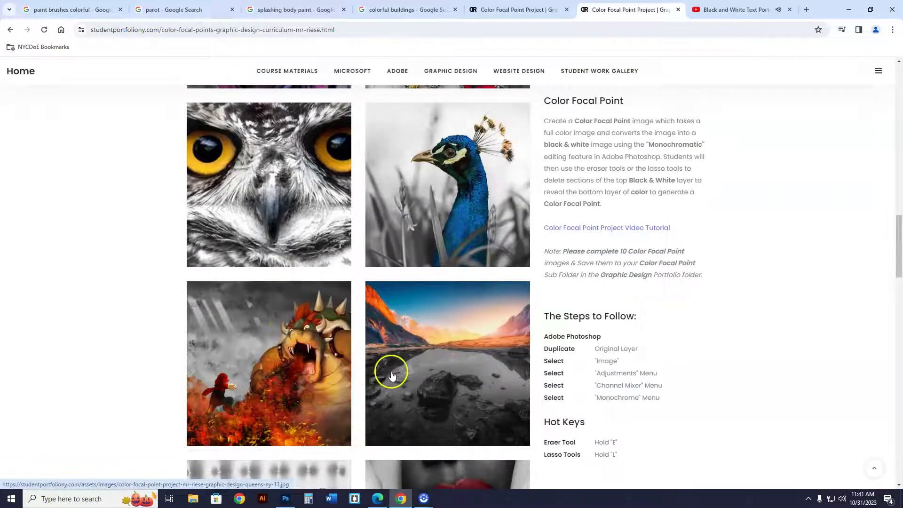
pyautogui.scroll(-8, 393, 370)
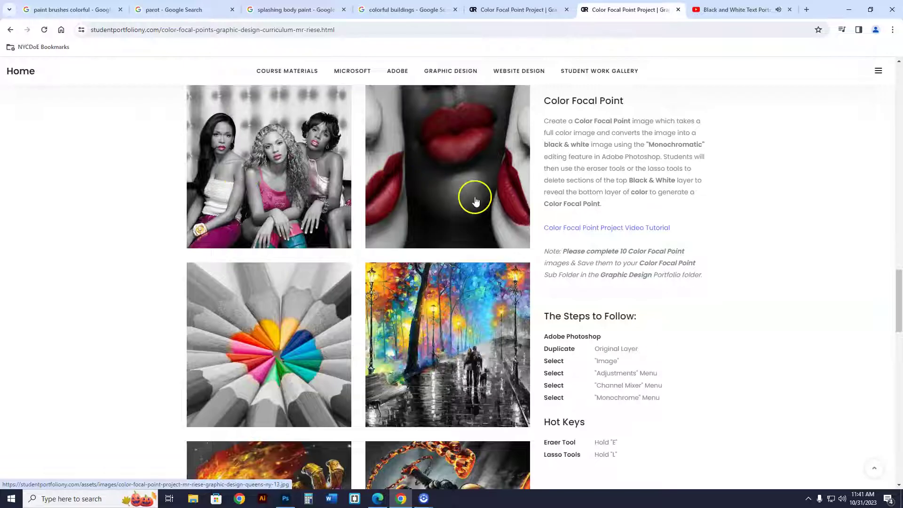
pyautogui.click(474, 366)
pyautogui.scroll(-3, 474, 366)
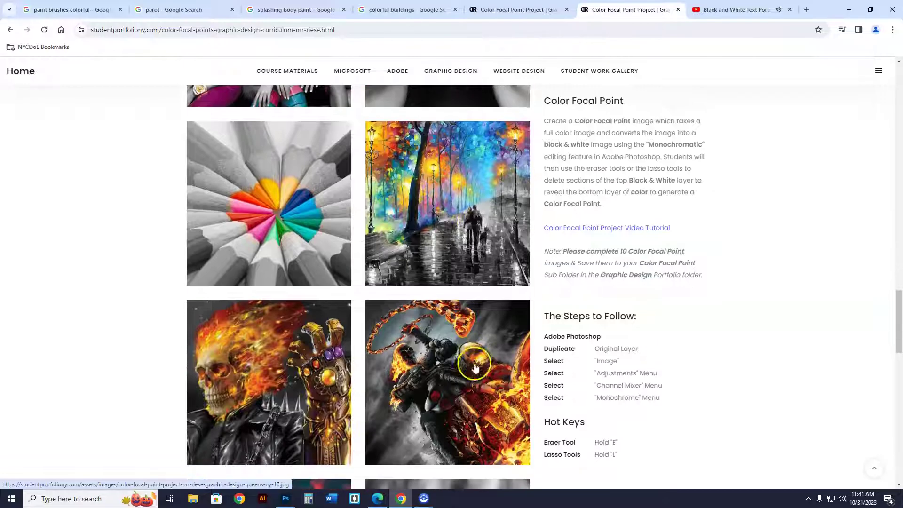
pyautogui.click(800, 295)
pyautogui.scroll(-11, 649, 419)
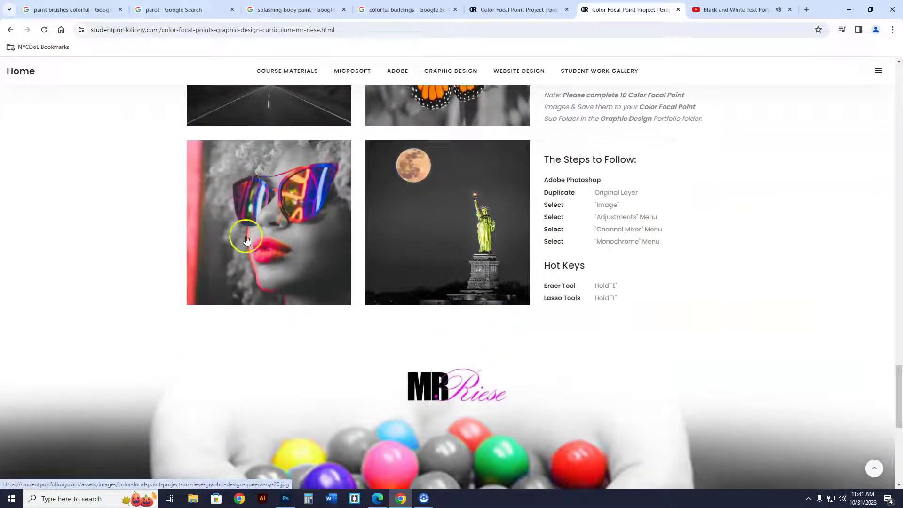
pyautogui.click(242, 238)
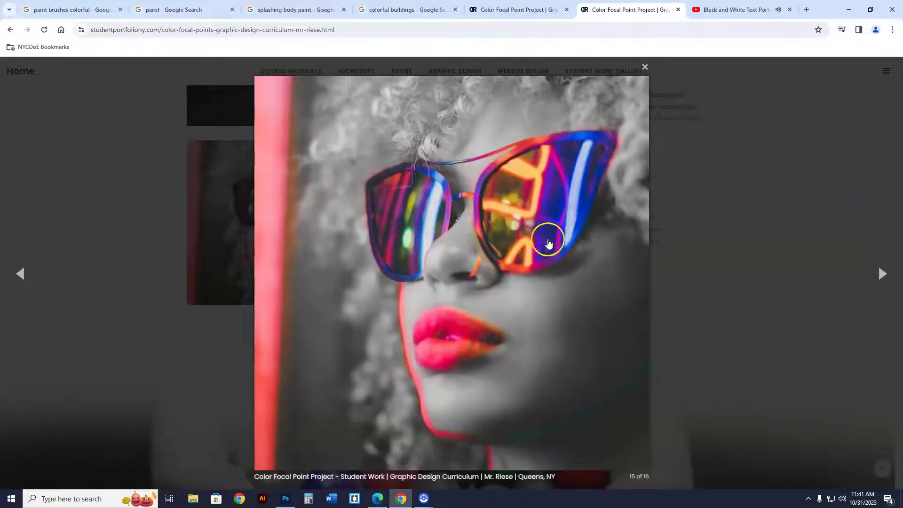
pyautogui.click(881, 275)
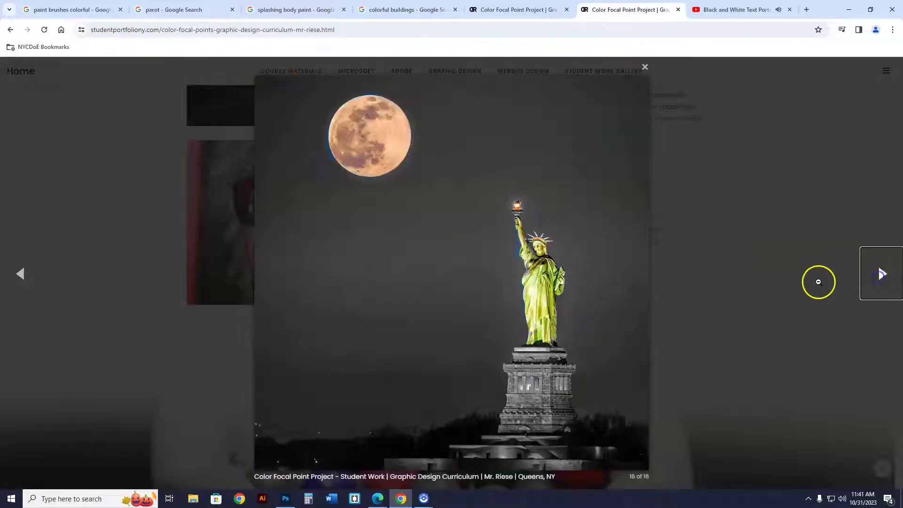
pyautogui.click(744, 266)
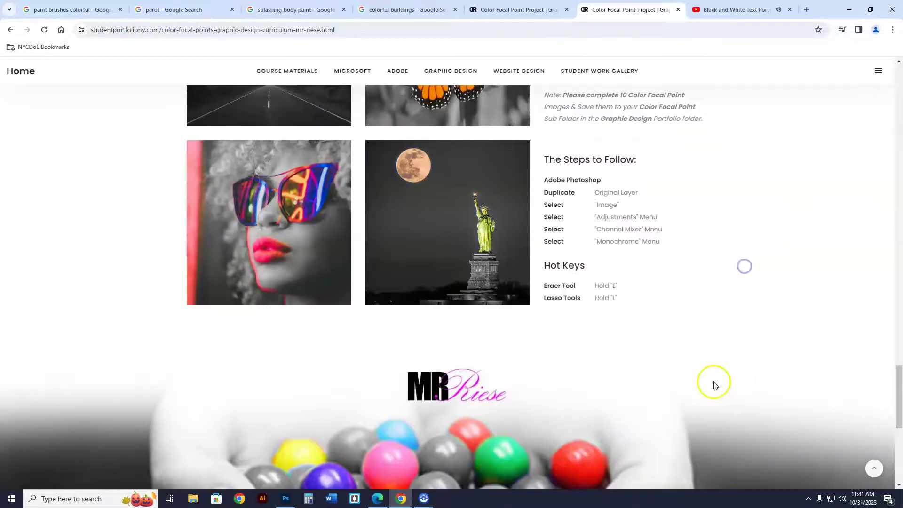
# Copy the paint tubes and brushes photo from the Google Images results, then return to Photoshop.
pyautogui.click(286, 500)
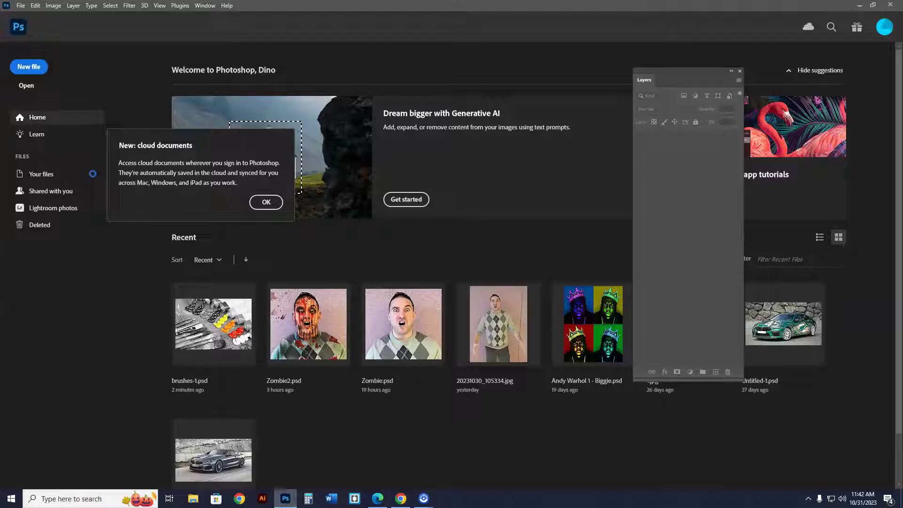
pyautogui.click(400, 500)
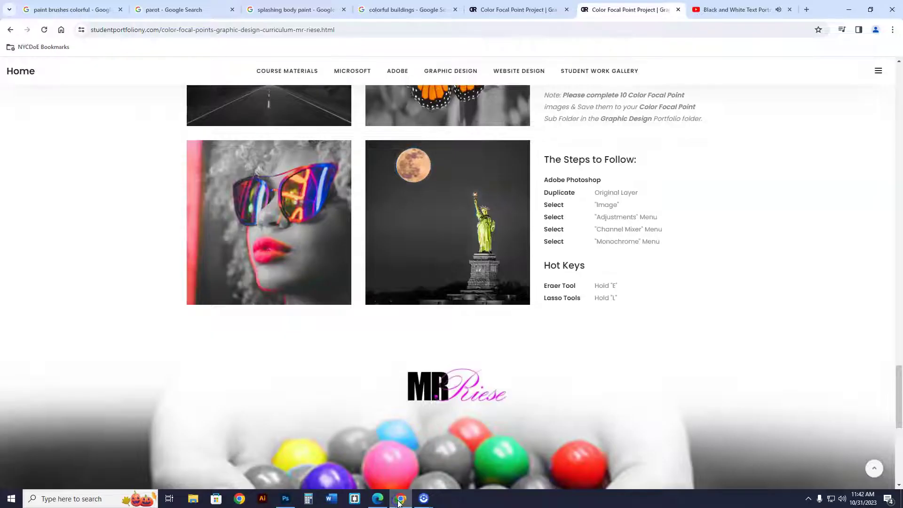
pyautogui.click(84, 10)
pyautogui.rightClick(708, 243)
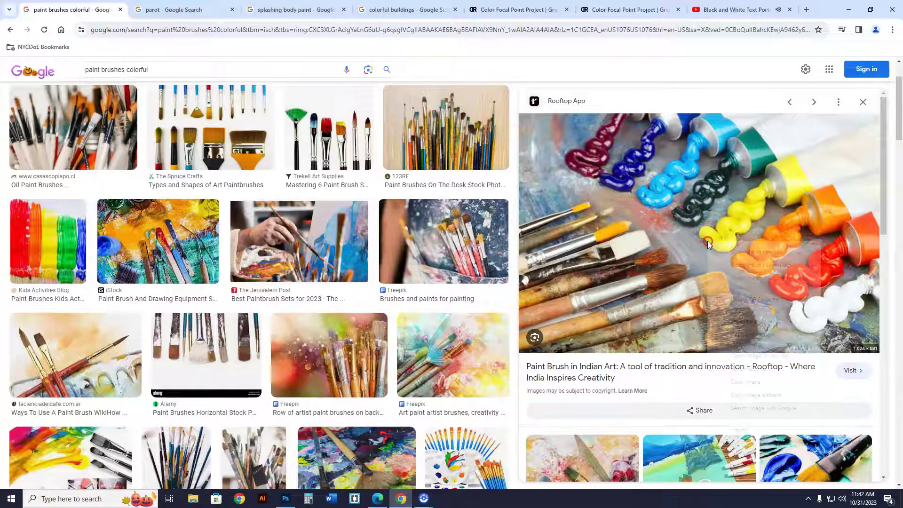
pyautogui.click(754, 384)
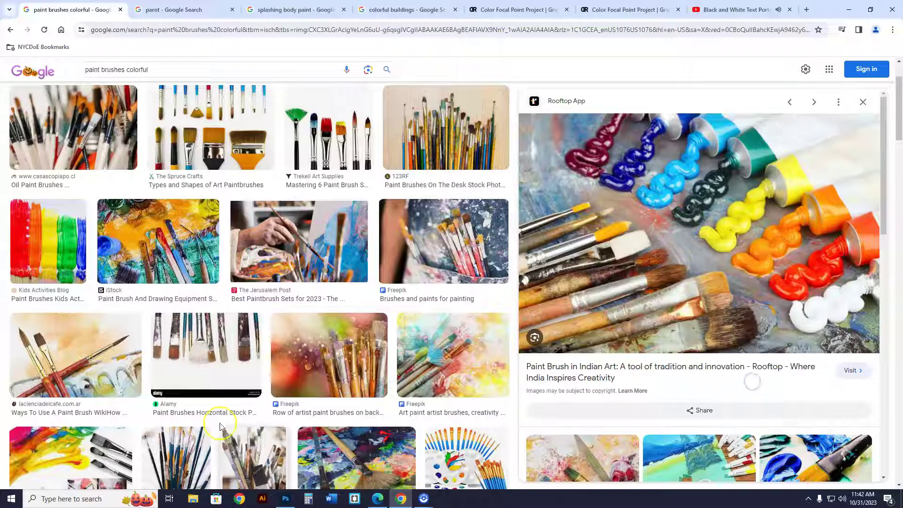
pyautogui.click(287, 499)
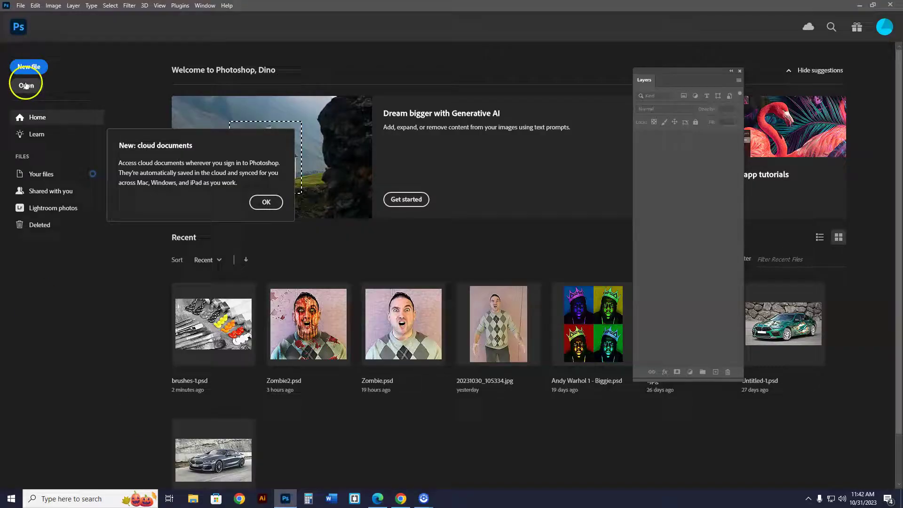
# Create a 1024×681 document, paste the paint-tubes photo as Layer 1, and duplicate it.
pyautogui.click(29, 67)
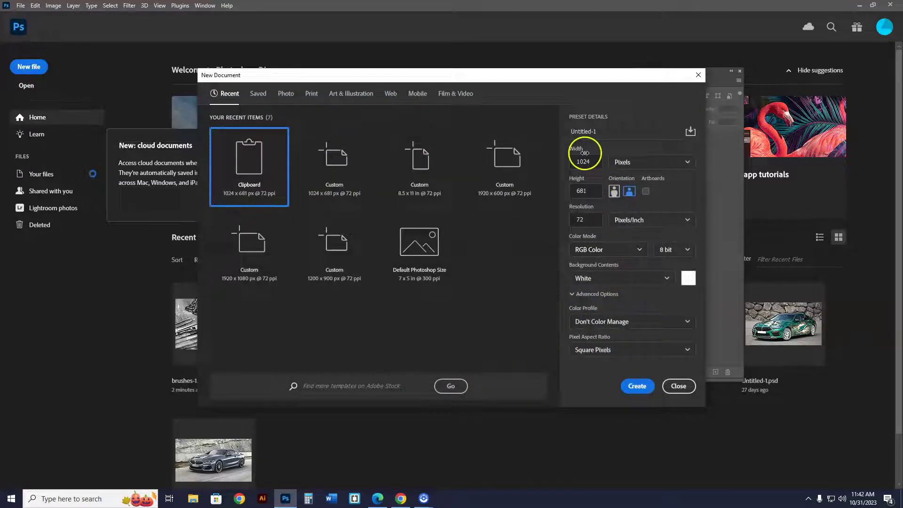
pyautogui.click(636, 387)
pyautogui.click(35, 6)
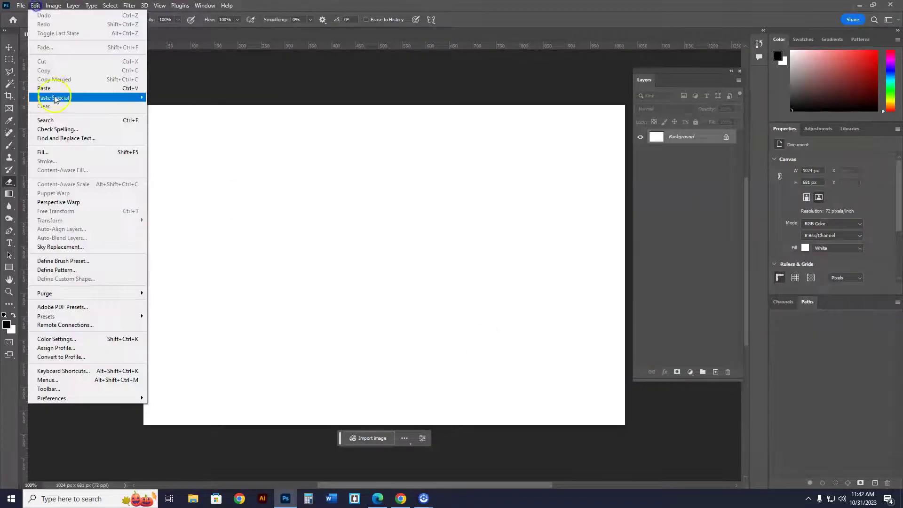
pyautogui.click(55, 89)
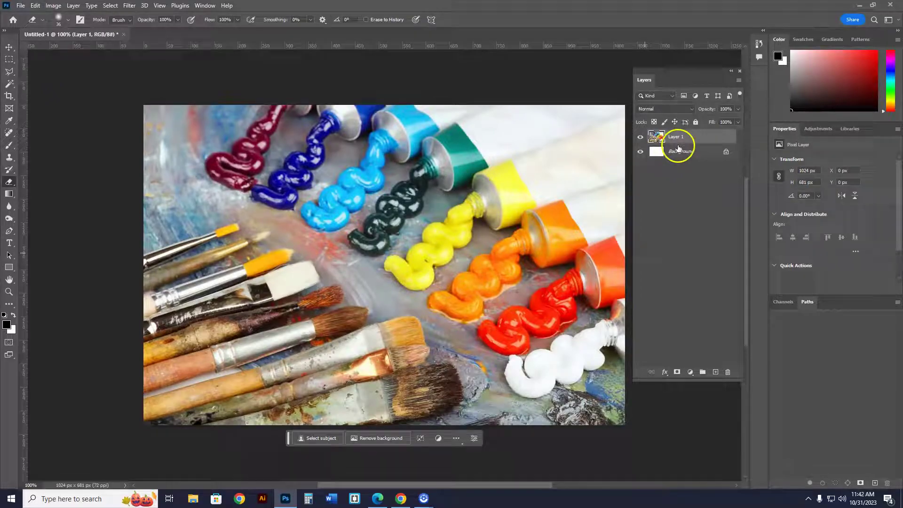
pyautogui.moveTo(658, 136); pyautogui.dragTo(718, 372)
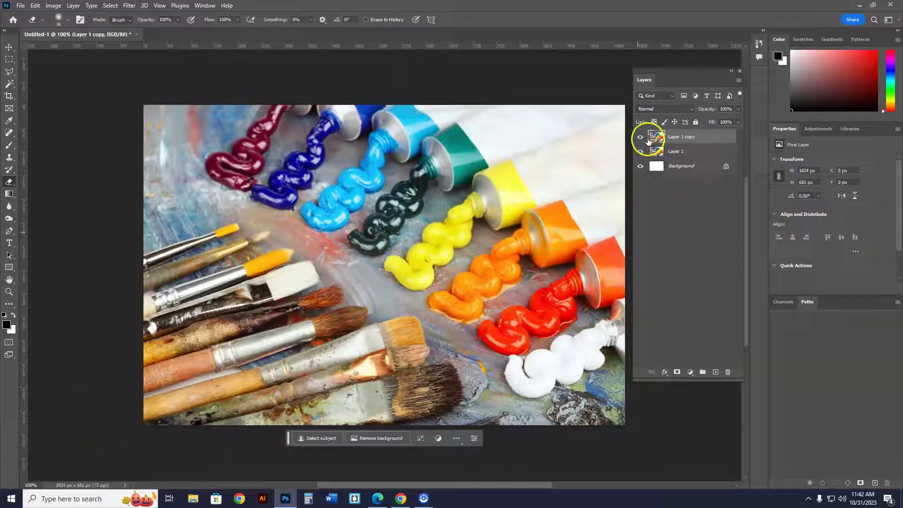
# Turn Layer 1 copy grey with Channel Mixer set to Monochrome and Constant -7.
pyautogui.click(53, 6)
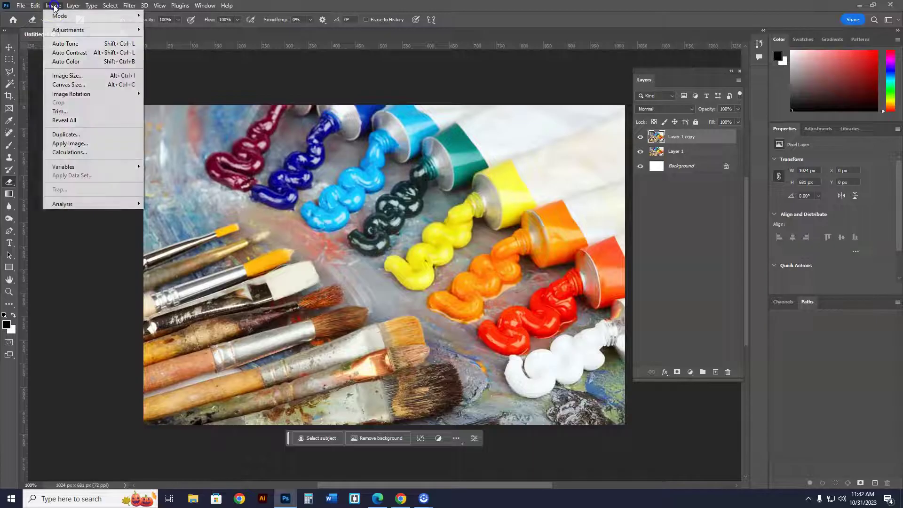
pyautogui.moveTo(73, 32)
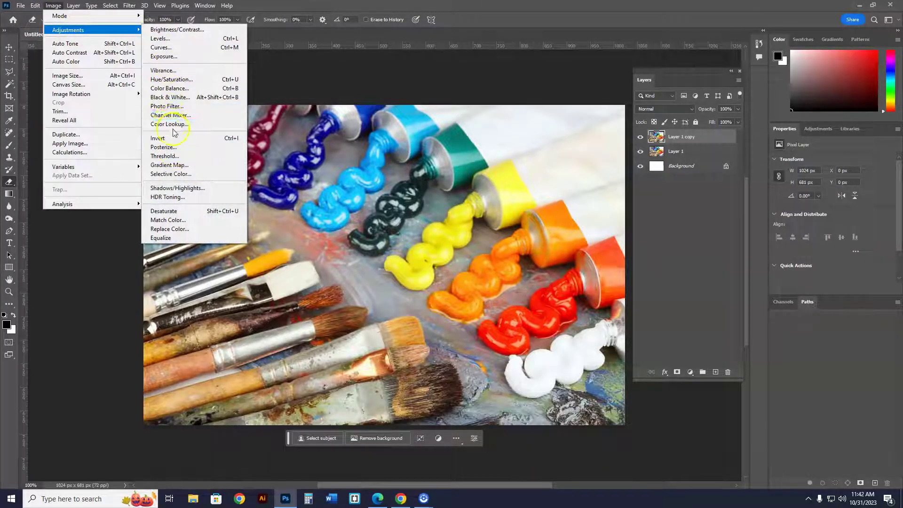
pyautogui.click(174, 116)
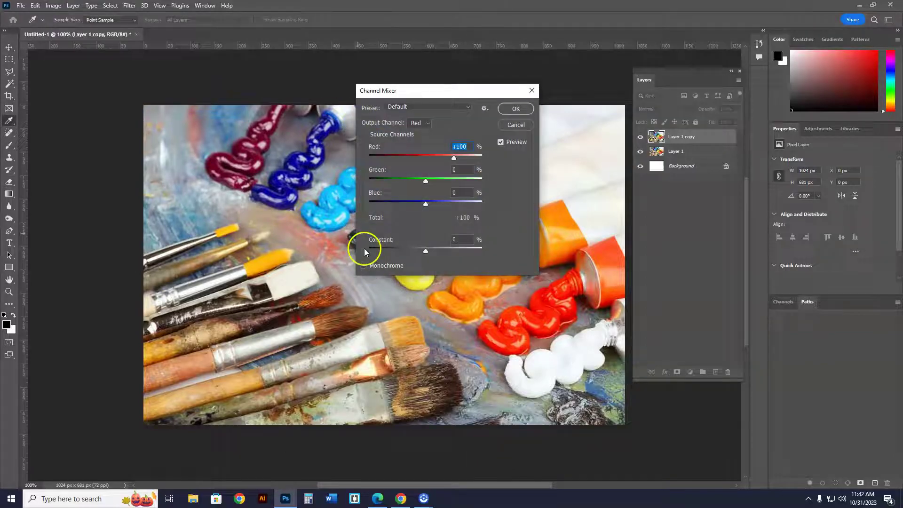
pyautogui.click(364, 266)
pyautogui.moveTo(455, 91); pyautogui.dragTo(734, 200)
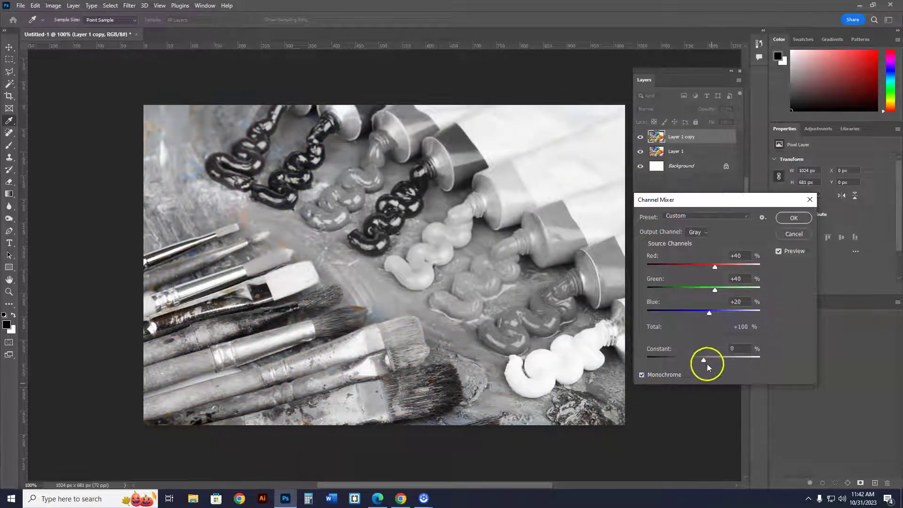
pyautogui.moveTo(705, 362)
pyautogui.mouseDown()
pyautogui.moveTo(713, 363)
pyautogui.moveTo(703, 362)
pyautogui.mouseUp()
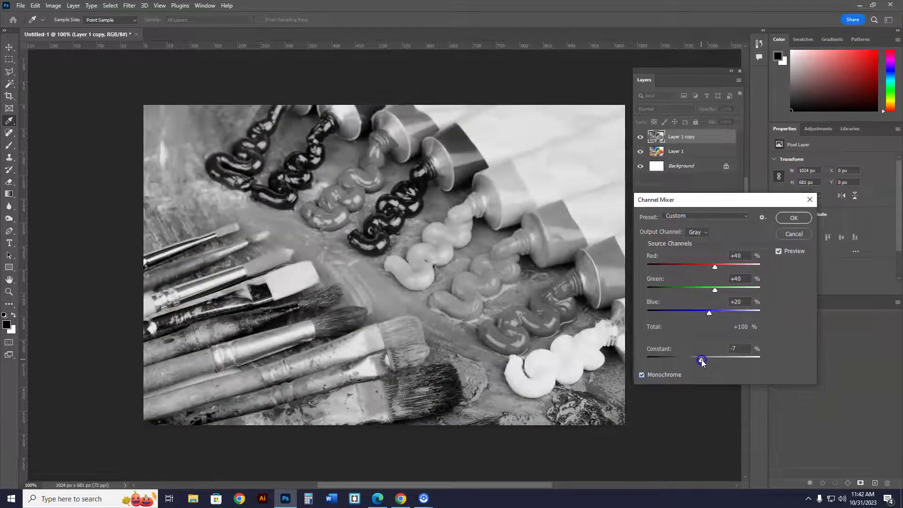
pyautogui.click(794, 218)
# Pick the Eraser and toggle the grey copy's visibility to compare it with the colour layer.
pyautogui.press('e')
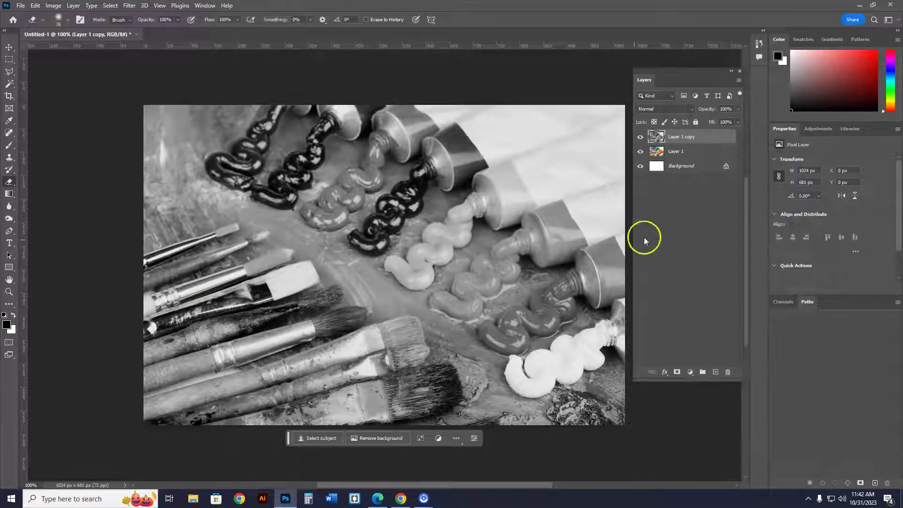
pyautogui.click(641, 137)
pyautogui.click(641, 137)
pyautogui.click(681, 137)
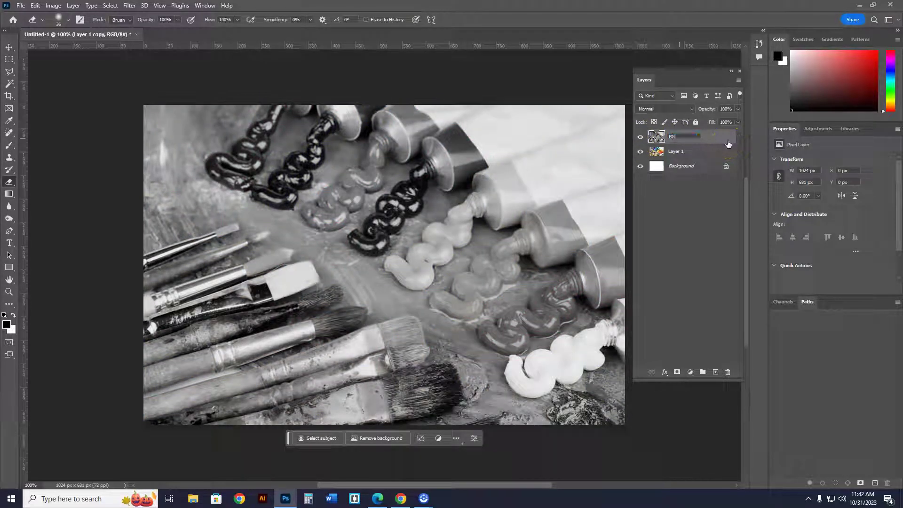
# Name the grey layer BNW, erase the yellow squiggle, and set a soft round 36 px Eraser.
pyautogui.click(691, 181)
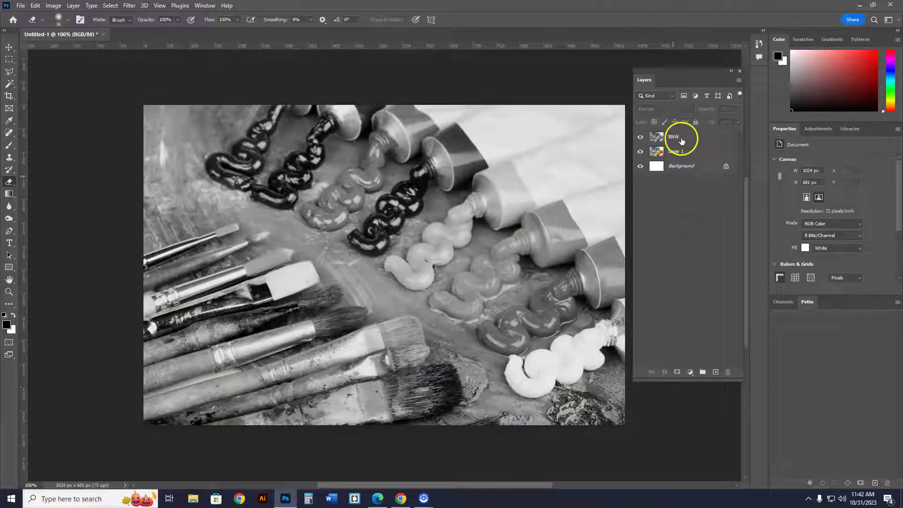
pyautogui.moveTo(460, 258)
pyautogui.mouseDown()
pyautogui.moveTo(462, 204)
pyautogui.moveTo(467, 209)
pyautogui.mouseUp()
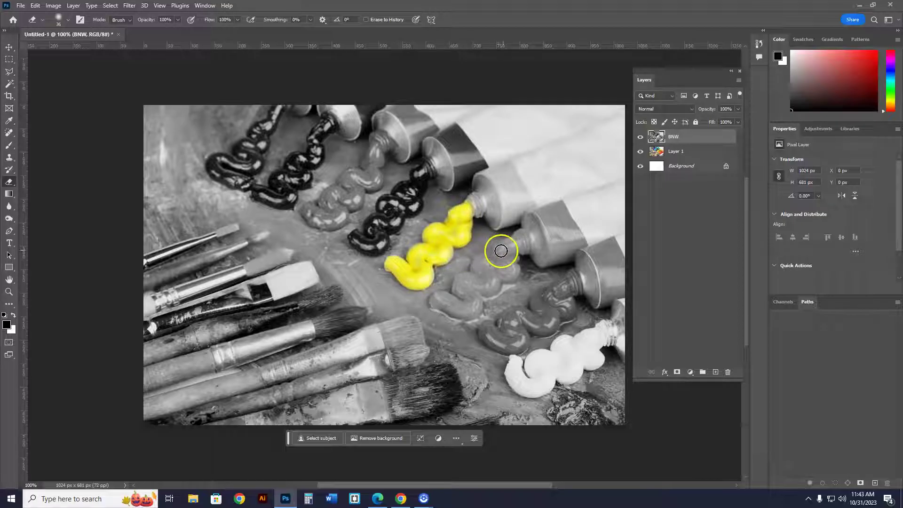
pyautogui.rightClick(9, 183)
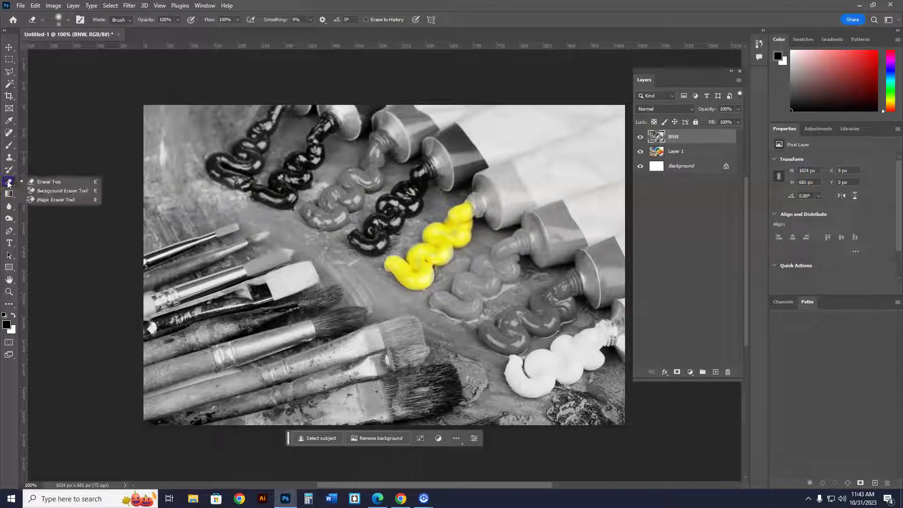
pyautogui.click(47, 181)
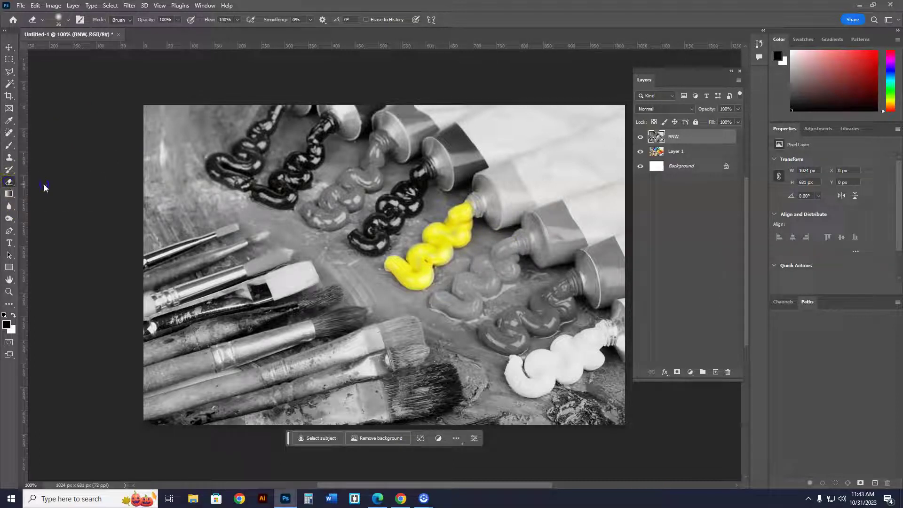
pyautogui.click(69, 19)
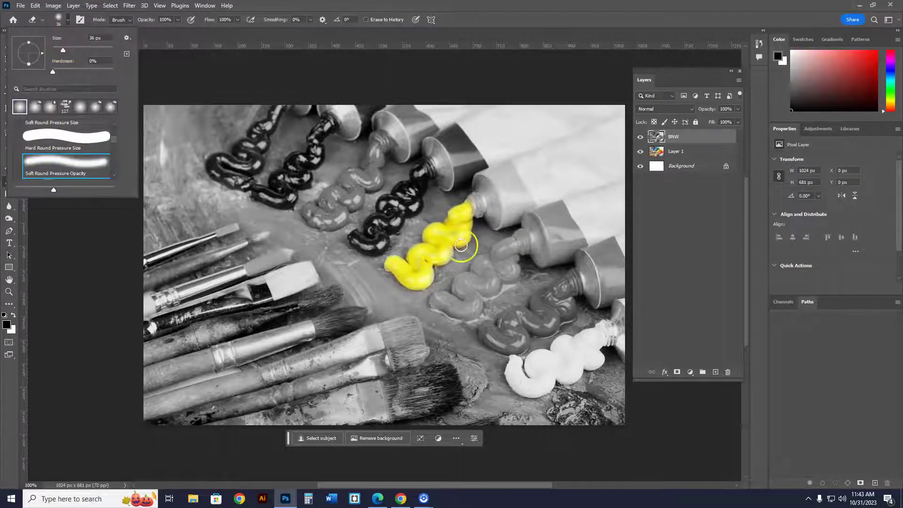
pyautogui.click(440, 254)
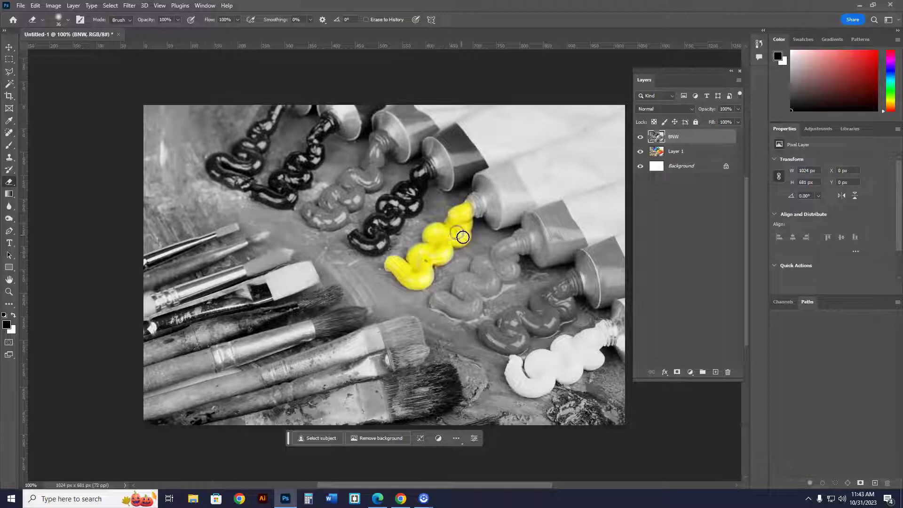
# Draw a small Polygonal Lasso selection near the orange paint, then deselect it.
pyautogui.click(11, 73)
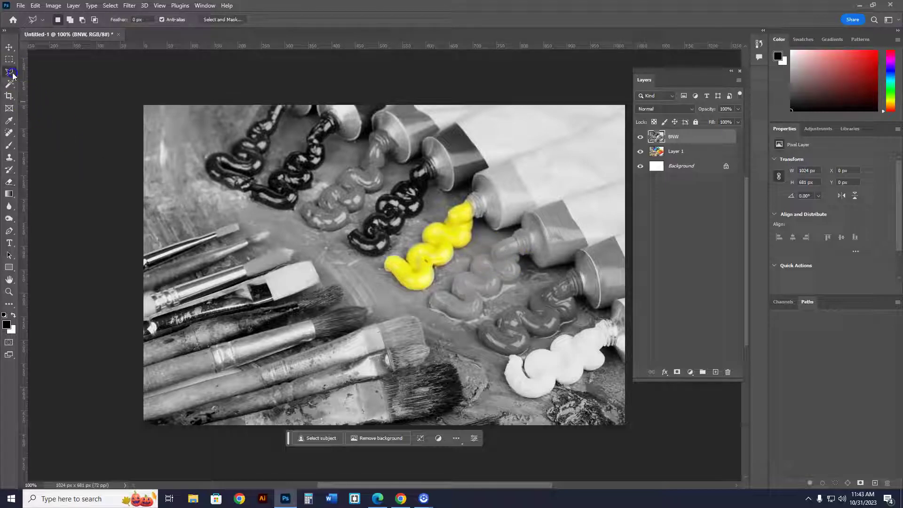
pyautogui.rightClick(12, 75)
pyautogui.click(39, 82)
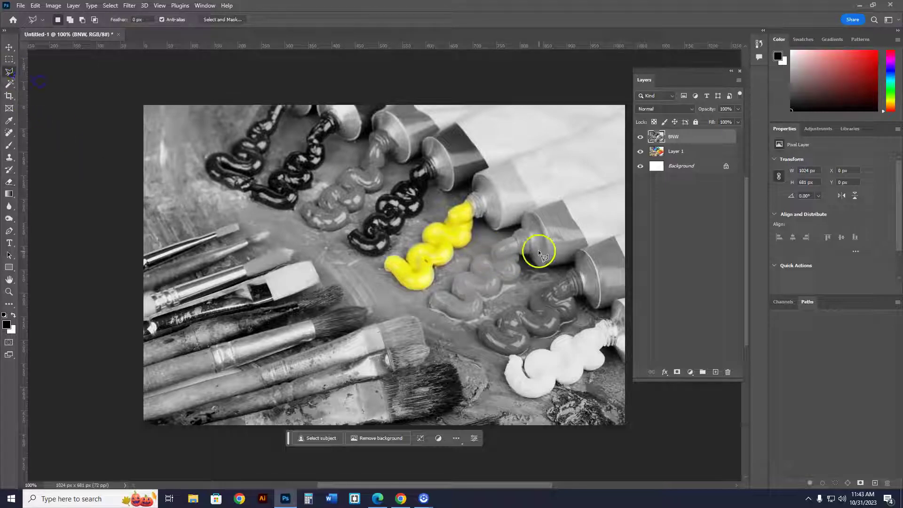
pyautogui.click(513, 240)
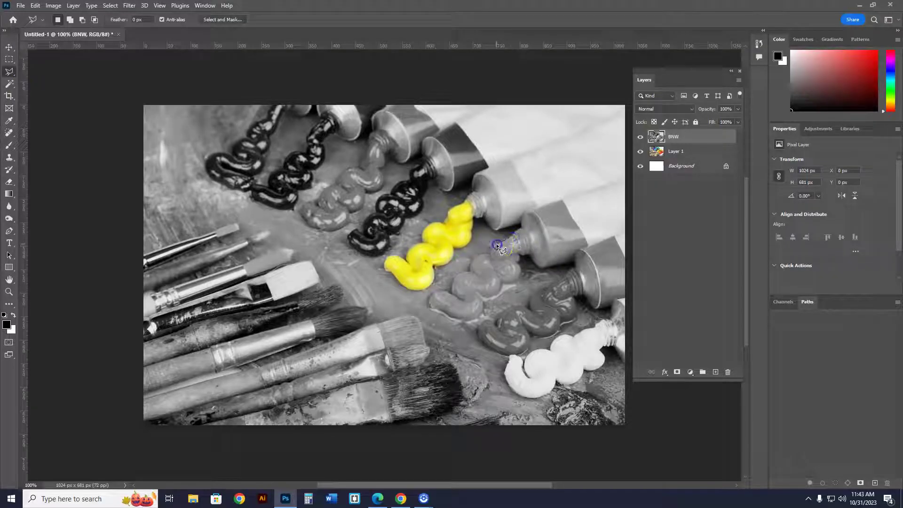
pyautogui.click(492, 248)
pyautogui.doubleClick(507, 262)
pyautogui.rightClick(507, 265)
pyautogui.click(527, 269)
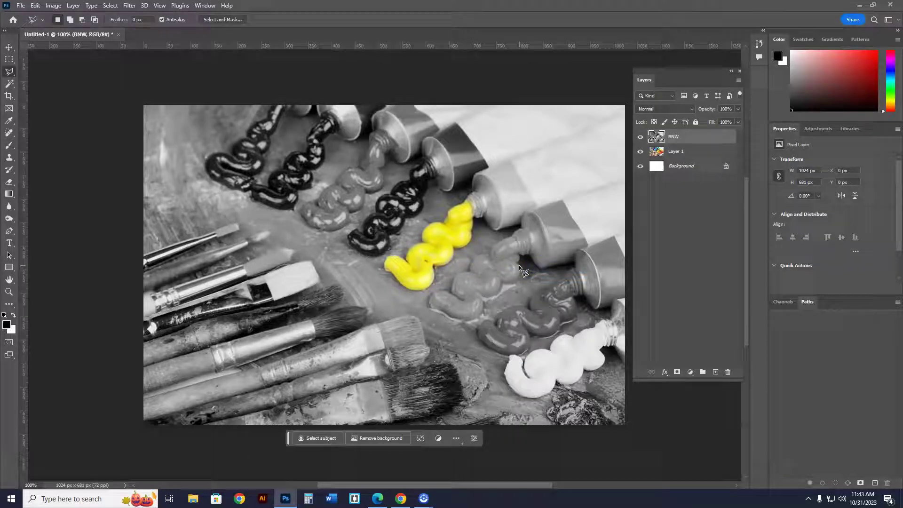
# Enlarge the Eraser brush and reveal the orange squiggle in colour, starting on the red one.
pyautogui.click(10, 183)
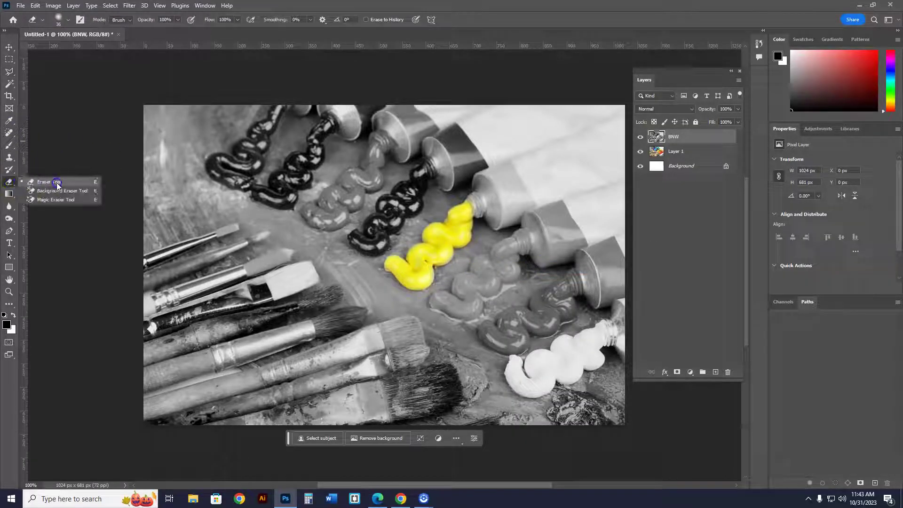
pyautogui.click(38, 182)
pyautogui.moveTo(519, 245); pyautogui.dragTo(509, 245)
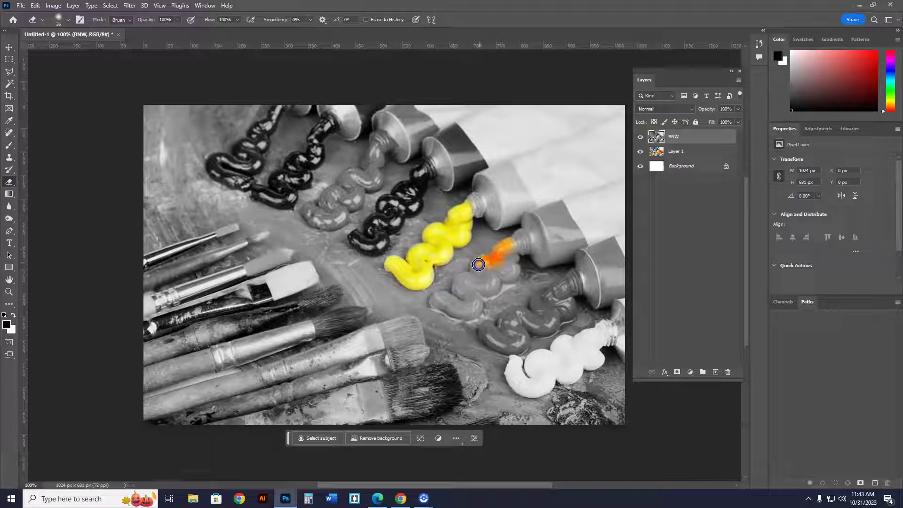
pyautogui.click(69, 20)
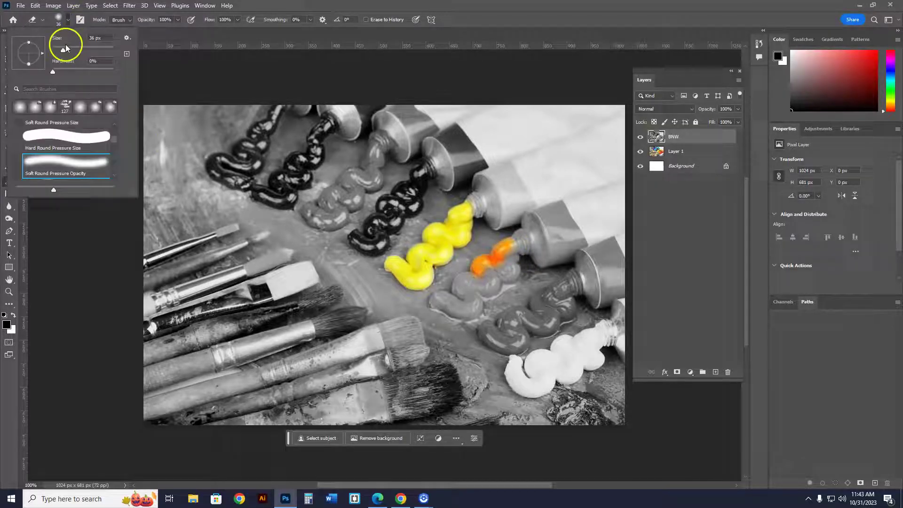
pyautogui.moveTo(65, 48); pyautogui.dragTo(66, 52)
pyautogui.moveTo(485, 264)
pyautogui.mouseDown()
pyautogui.moveTo(488, 284)
pyautogui.moveTo(465, 281)
pyautogui.moveTo(460, 306)
pyautogui.mouseUp()
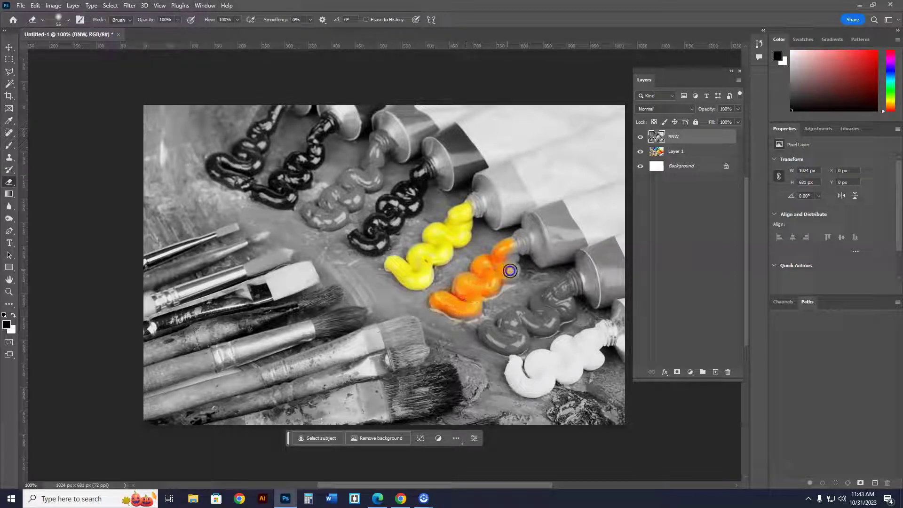
pyautogui.moveTo(510, 271); pyautogui.dragTo(509, 253)
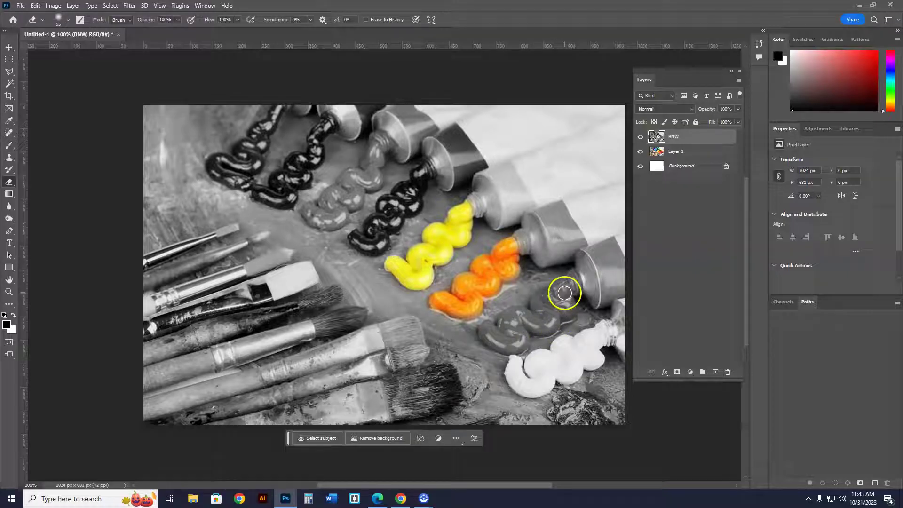
pyautogui.moveTo(563, 291); pyautogui.dragTo(561, 289)
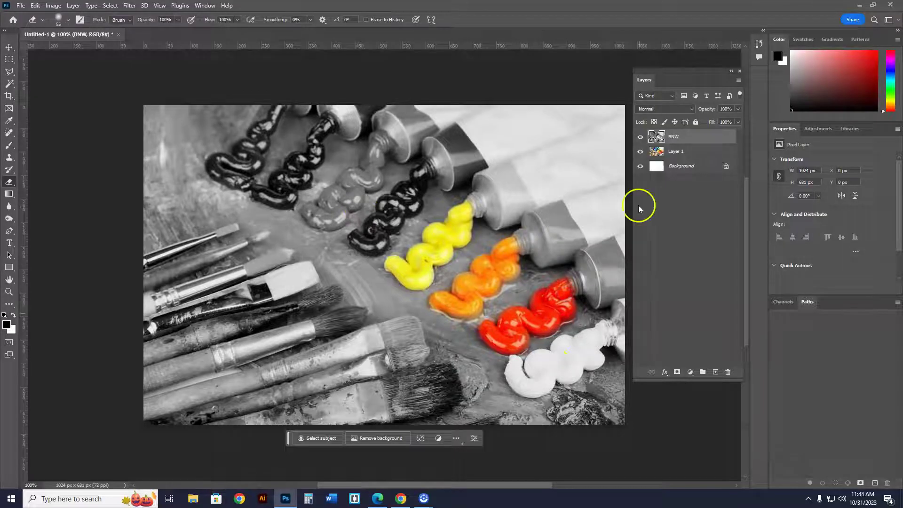
pyautogui.click(641, 136)
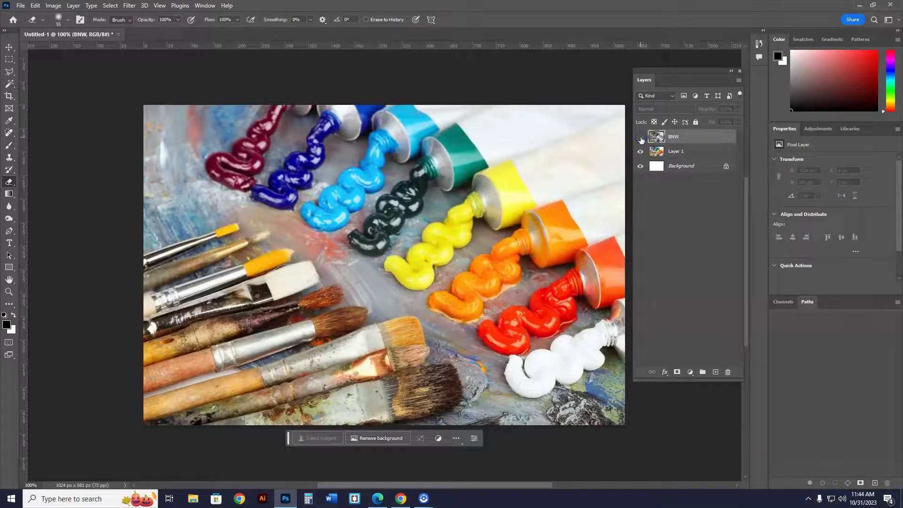
pyautogui.click(640, 137)
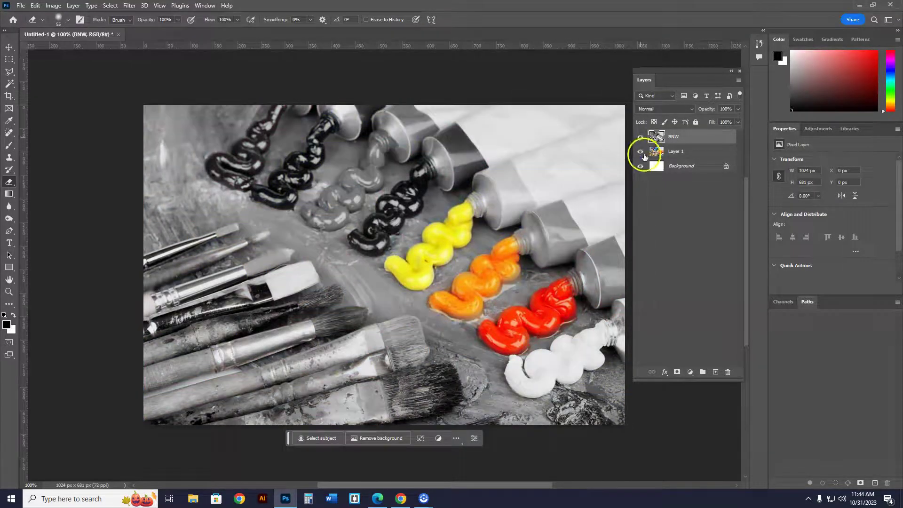
pyautogui.click(641, 151)
pyautogui.click(674, 137)
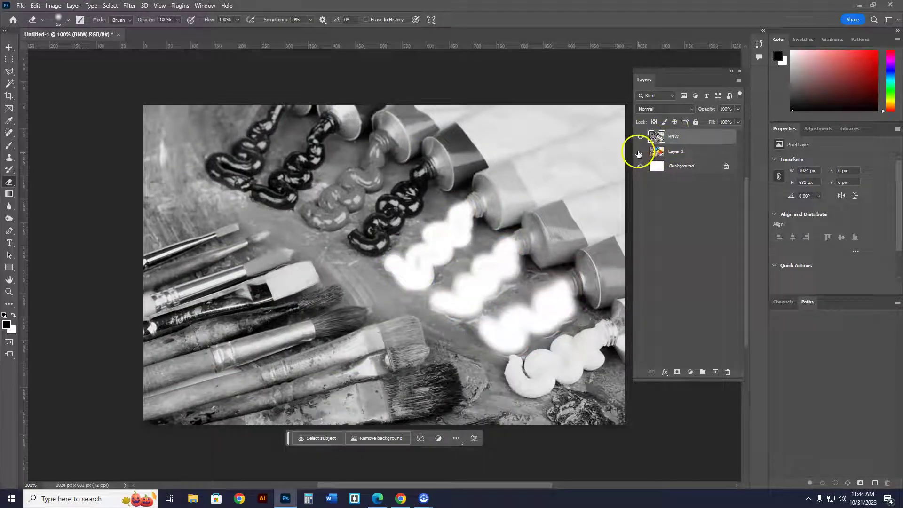
pyautogui.click(641, 151)
pyautogui.click(640, 137)
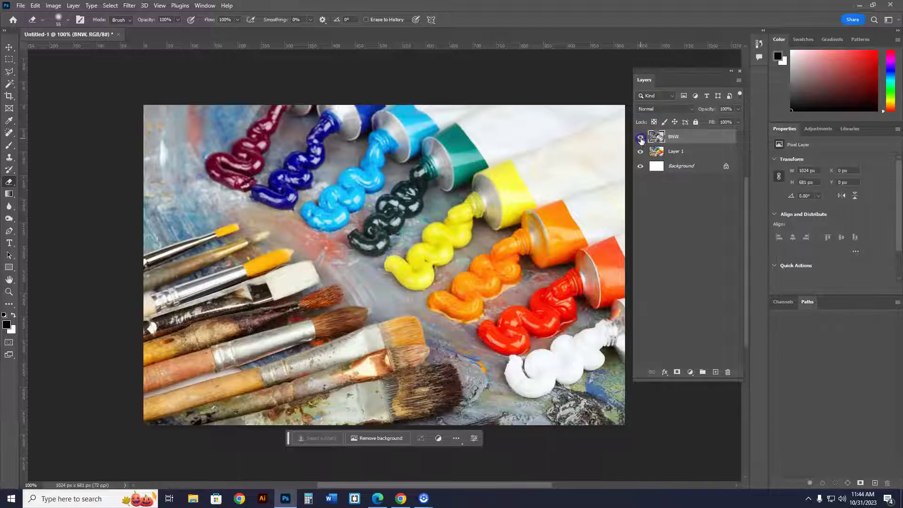
pyautogui.click(640, 137)
pyautogui.click(694, 140)
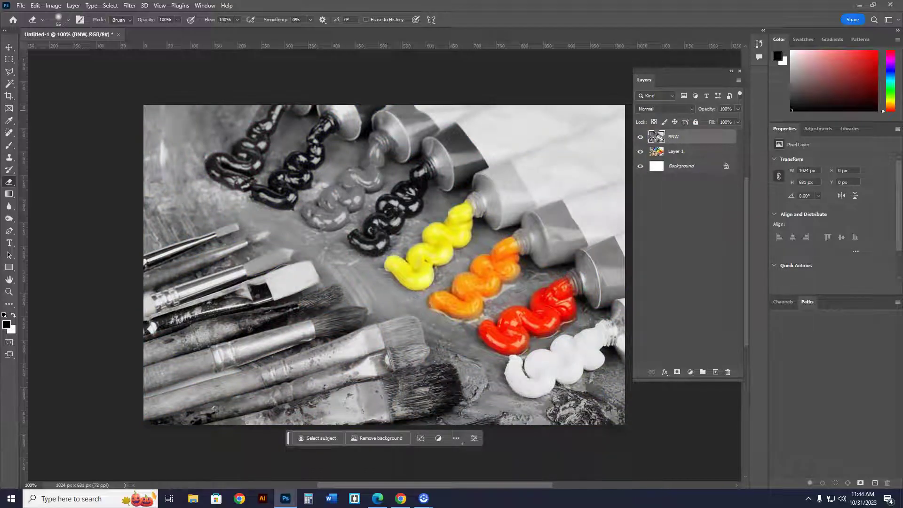
# Export the image as JPG named Brushes-1 into Graphic Design > Color Focal Points.
pyautogui.click(20, 6)
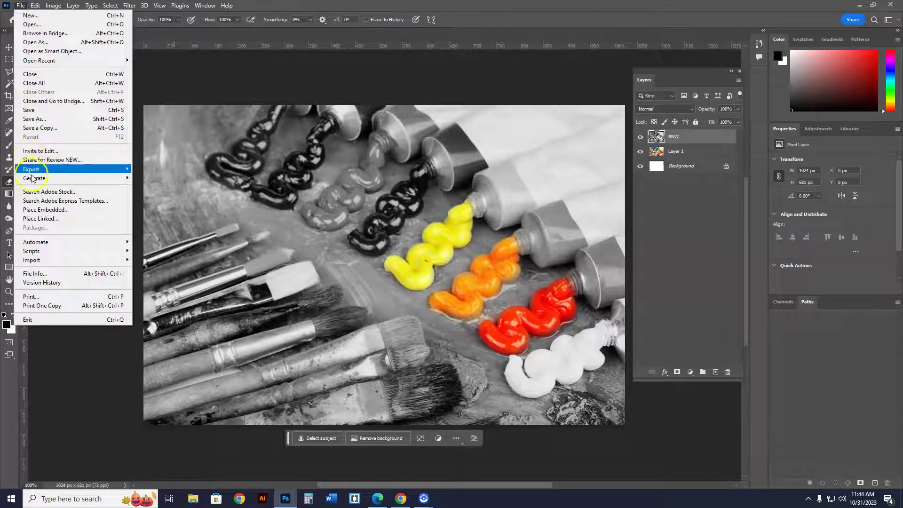
pyautogui.moveTo(34, 173)
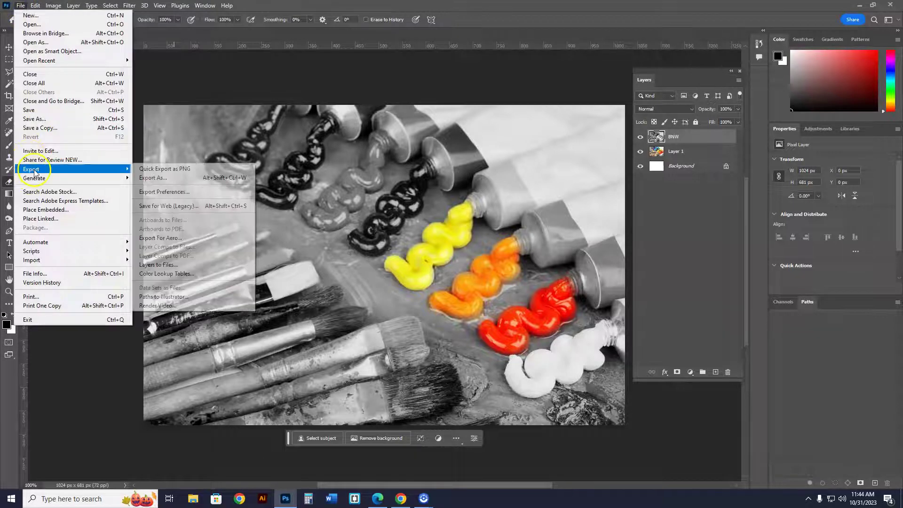
pyautogui.click(160, 178)
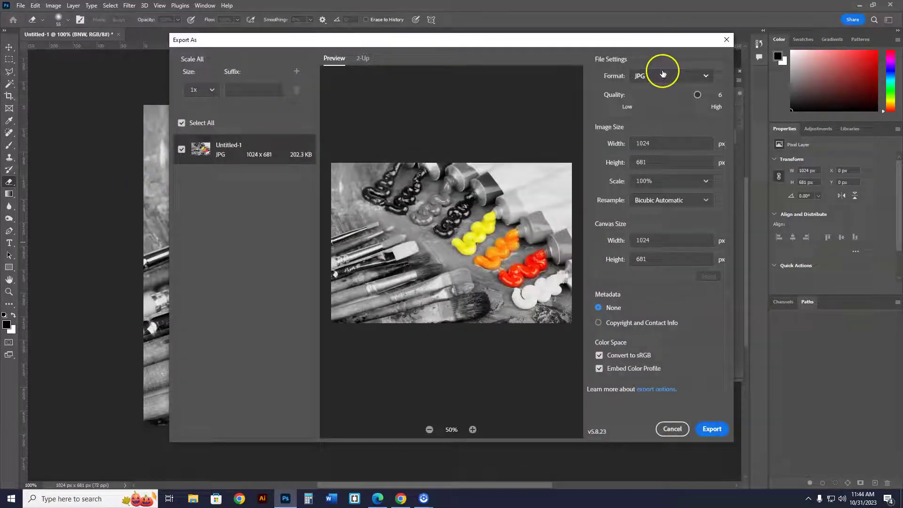
pyautogui.click(665, 74)
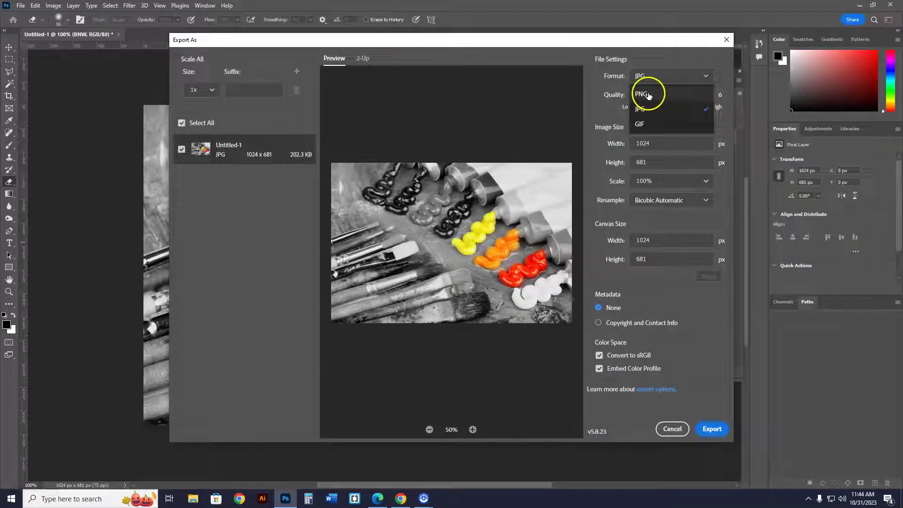
pyautogui.click(651, 109)
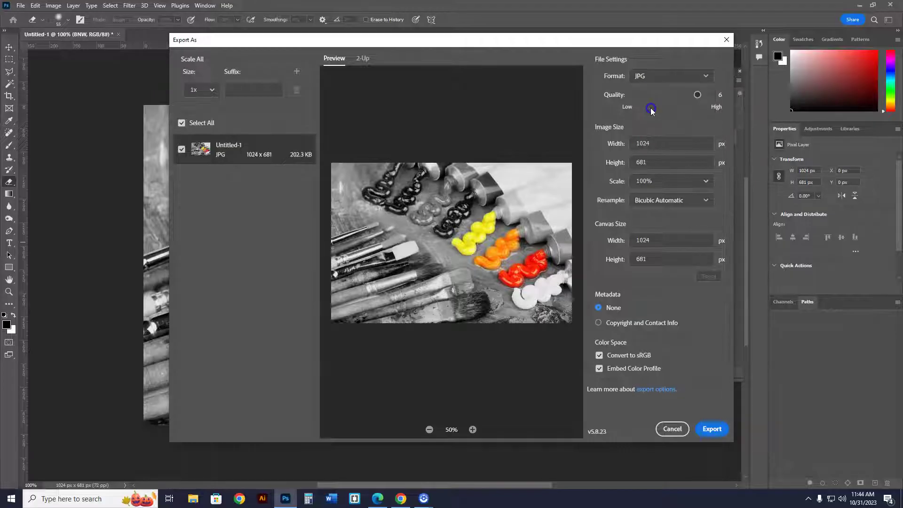
pyautogui.click(712, 430)
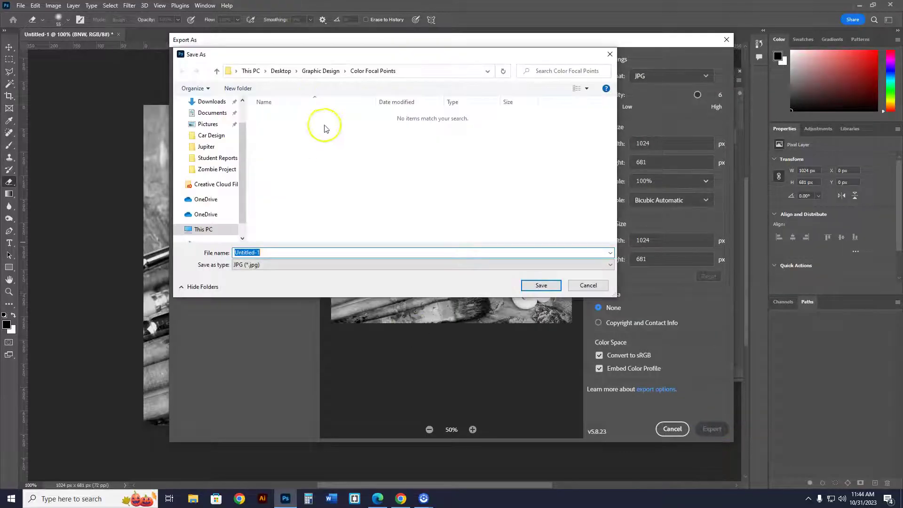
pyautogui.click(218, 71)
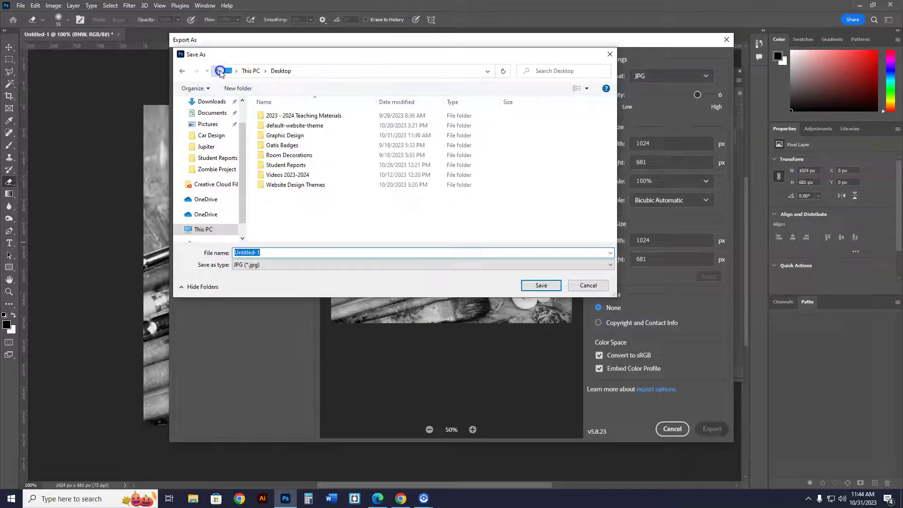
pyautogui.doubleClick(281, 135)
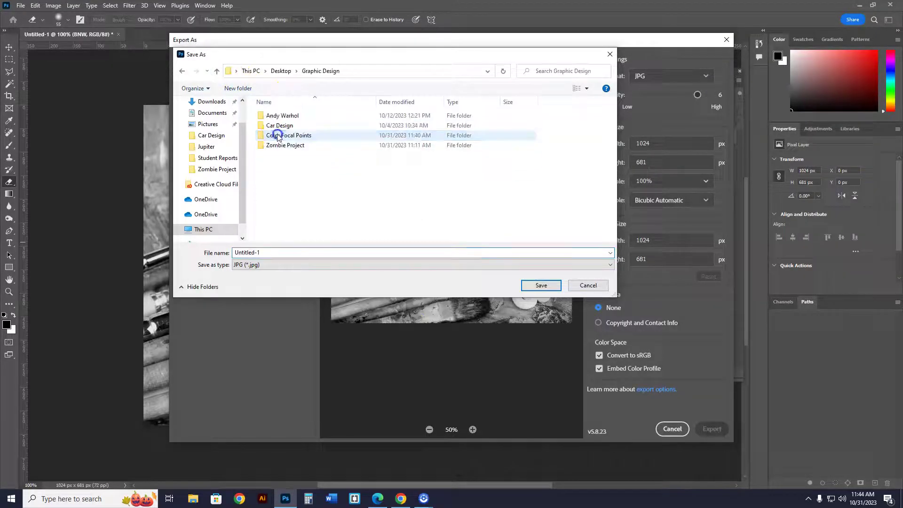
pyautogui.click(280, 140)
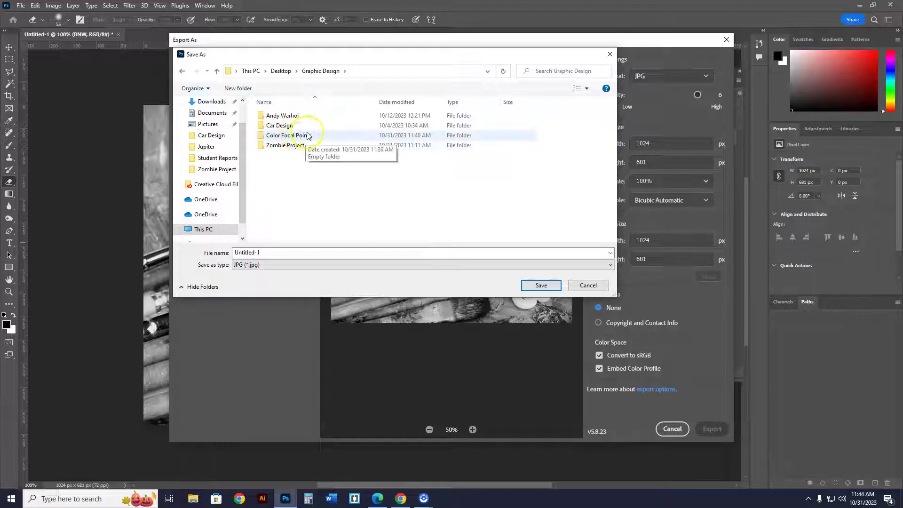
pyautogui.doubleClick(283, 137)
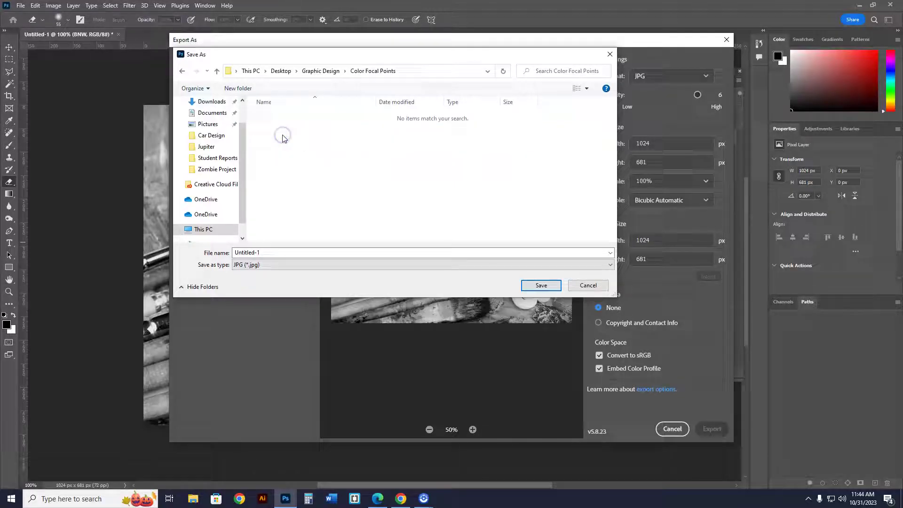
pyautogui.doubleClick(267, 254)
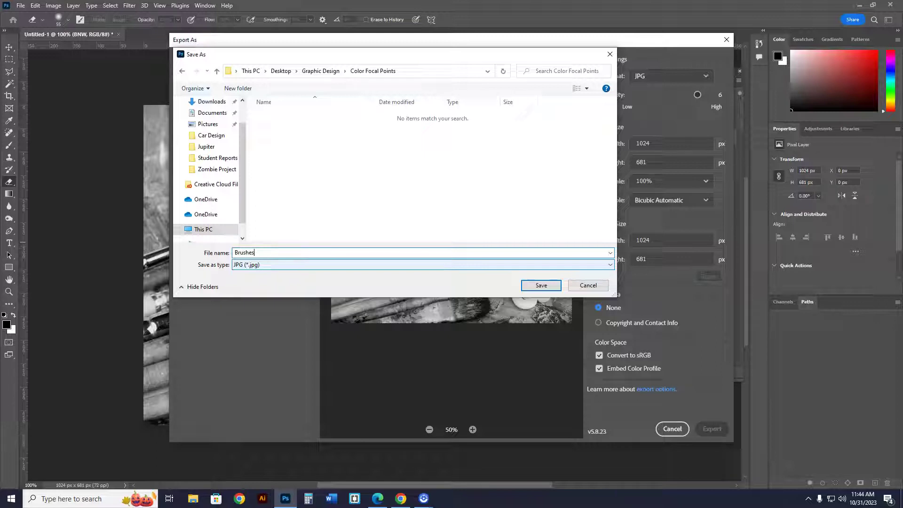
pyautogui.click(541, 285)
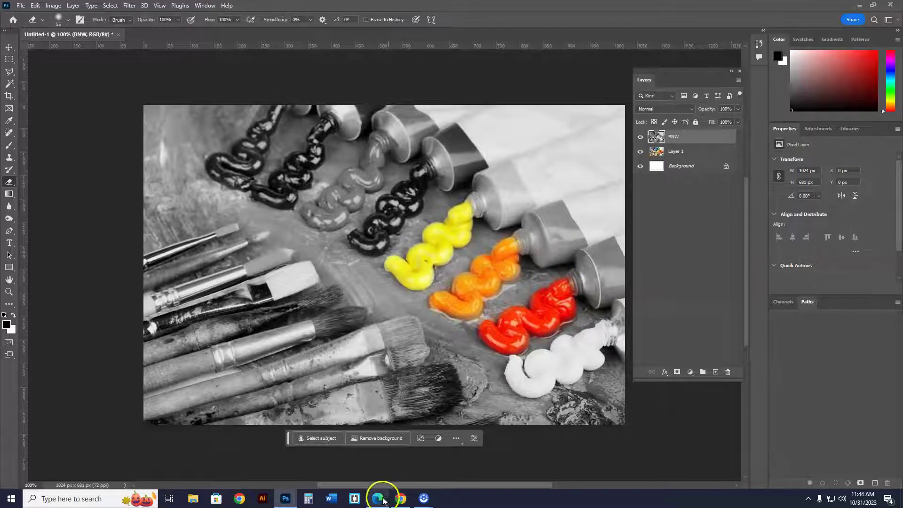
# Copy the parrot picture from the browser's image results and return to Photoshop.
pyautogui.click(402, 501)
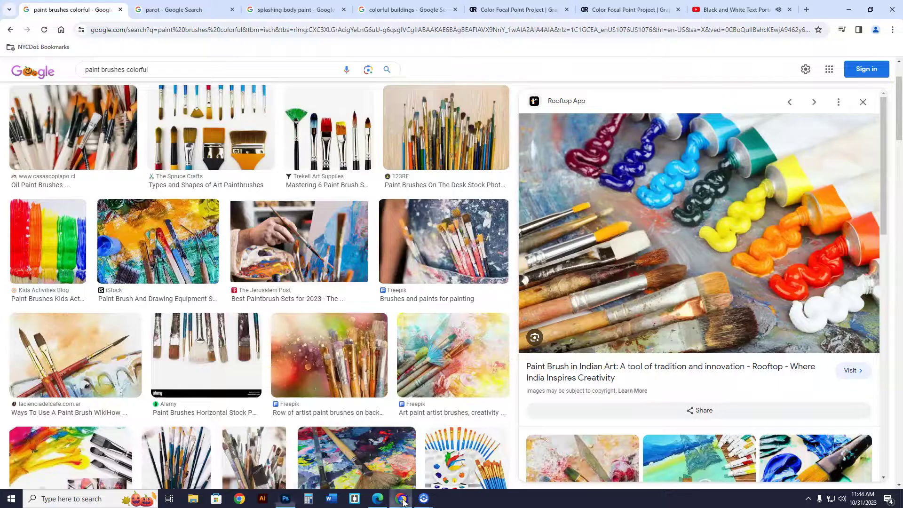
pyautogui.click(174, 13)
pyautogui.rightClick(702, 233)
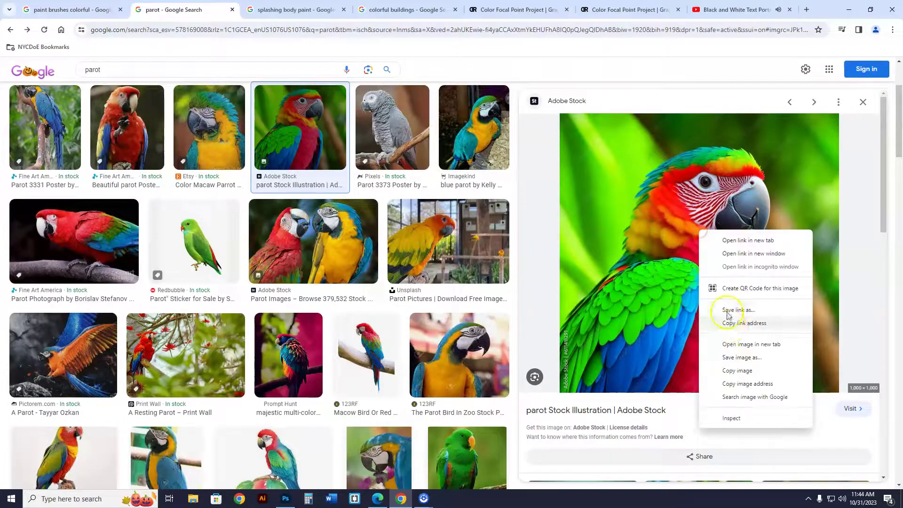
pyautogui.click(751, 371)
pyautogui.click(286, 498)
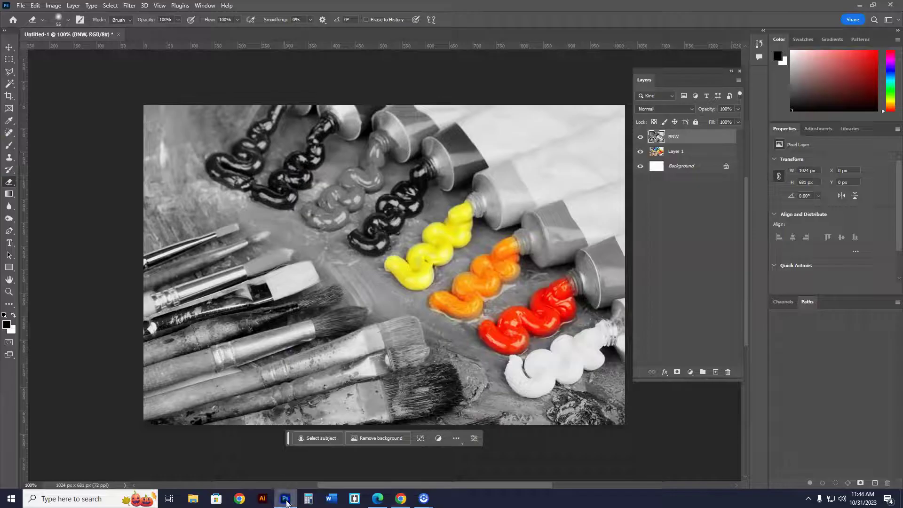
# Close the paint-tube file unsaved, create a 1000×1000 document, paste the parrot and duplicate Layer 1.
pyautogui.click(118, 34)
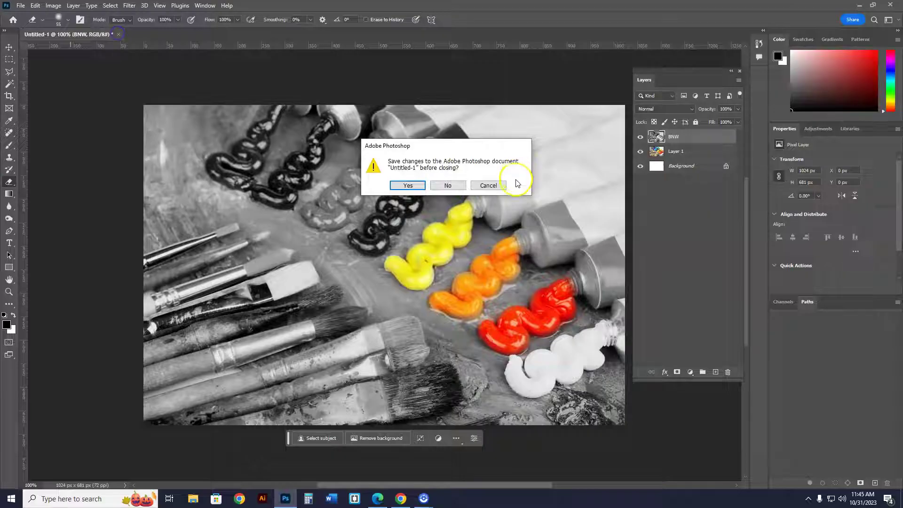
pyautogui.click(448, 186)
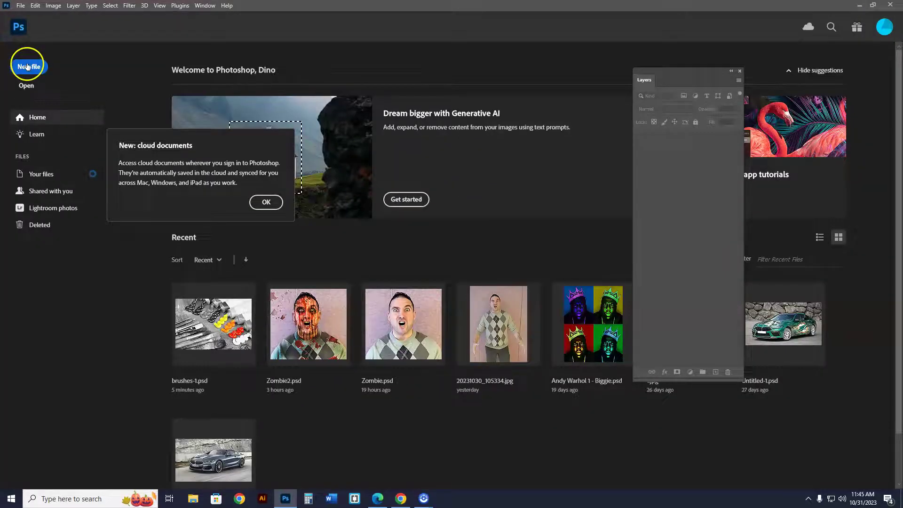
pyautogui.click(28, 67)
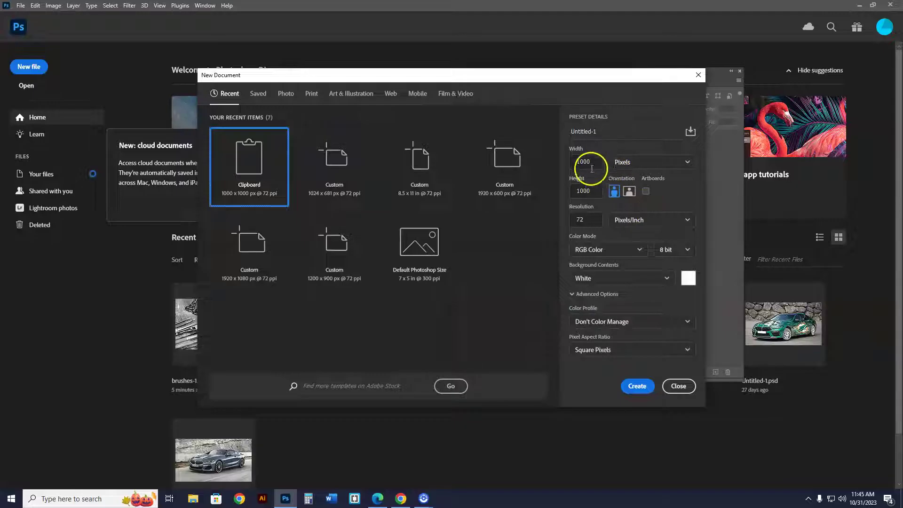
pyautogui.click(637, 386)
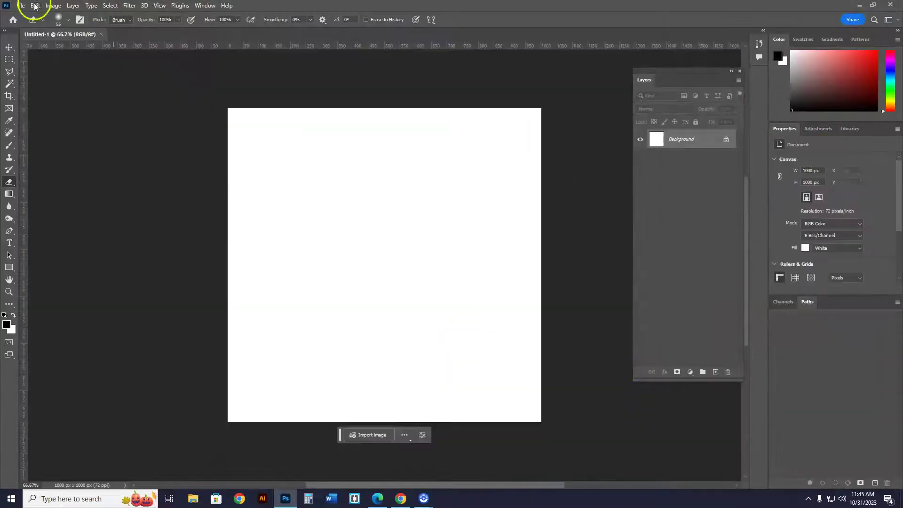
pyautogui.click(35, 5)
pyautogui.click(44, 87)
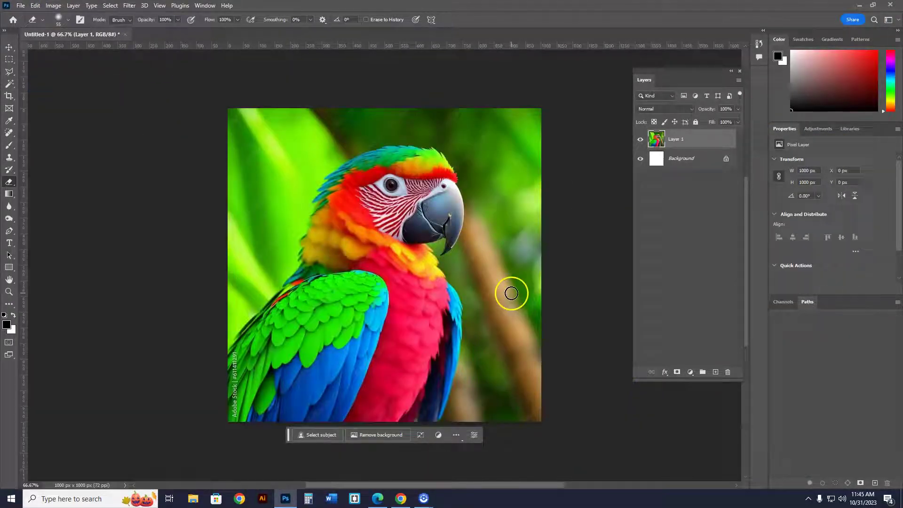
pyautogui.moveTo(657, 139); pyautogui.dragTo(717, 372)
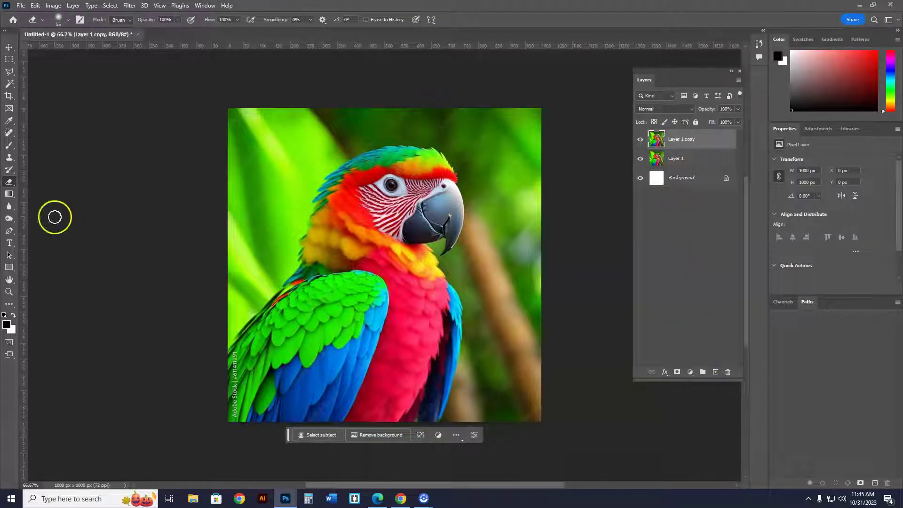
# Make the parrot's Layer 1 copy black and white with Channel Mixer Monochrome, then pick the Eraser.
pyautogui.click(55, 6)
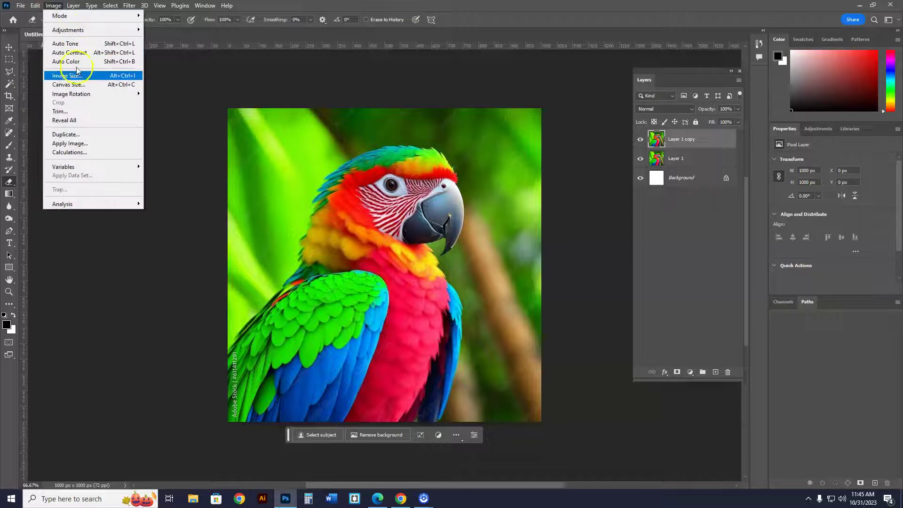
pyautogui.moveTo(77, 34)
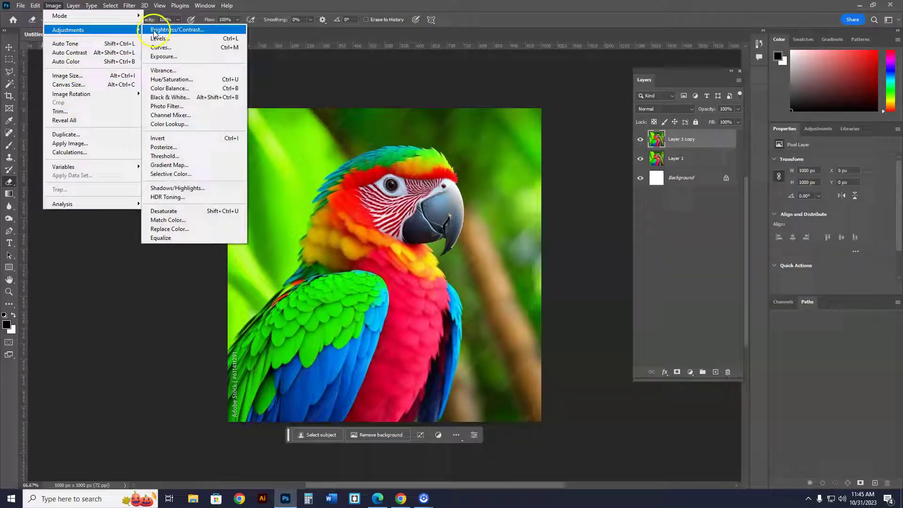
pyautogui.click(179, 114)
pyautogui.click(642, 374)
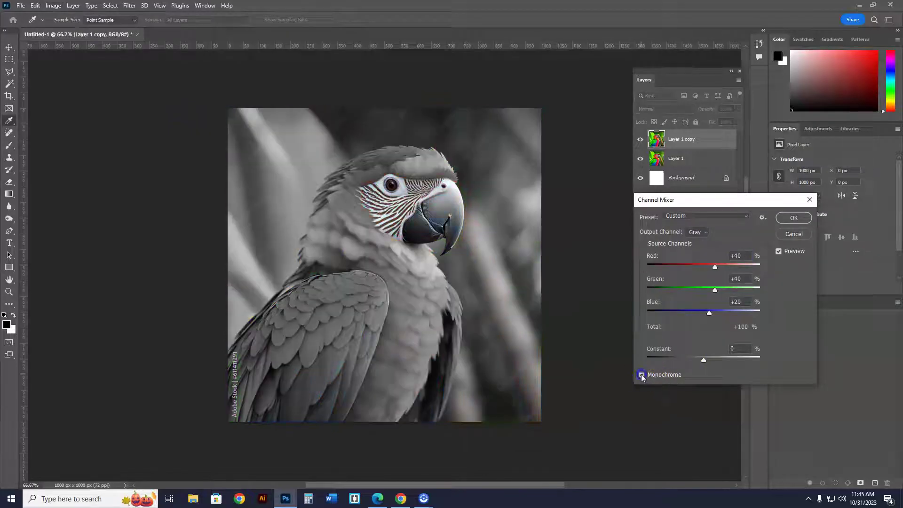
pyautogui.click(793, 218)
pyautogui.press('e')
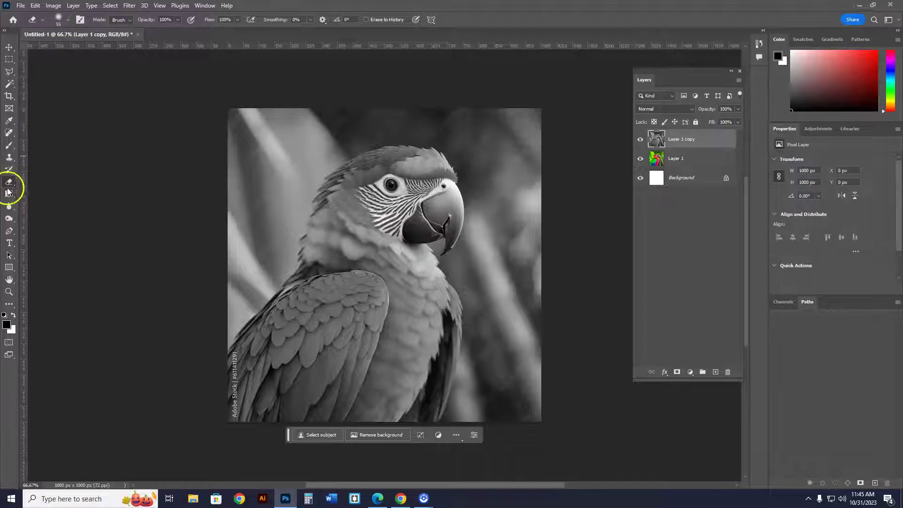
# With a soft round Eraser, reveal the parrot's green-blue shoulder, red chest and yellow throat, undoing one stroke.
pyautogui.click(67, 20)
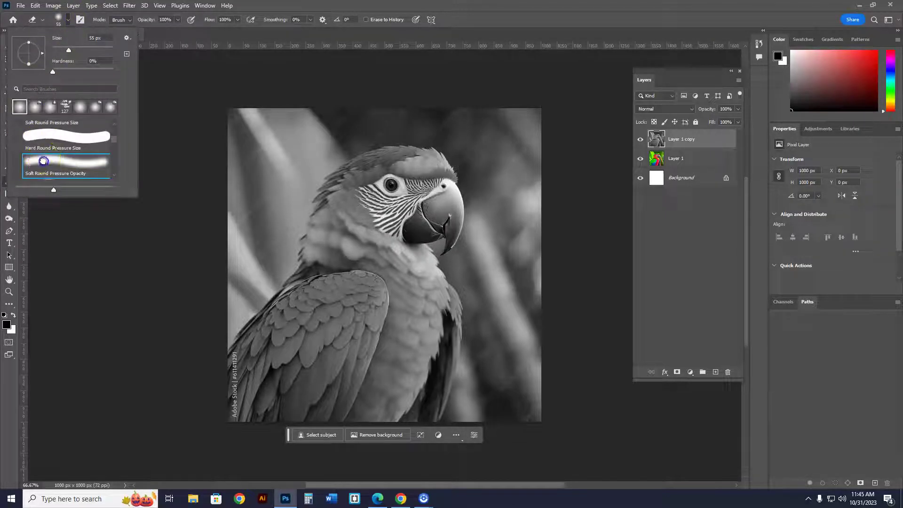
pyautogui.click(20, 107)
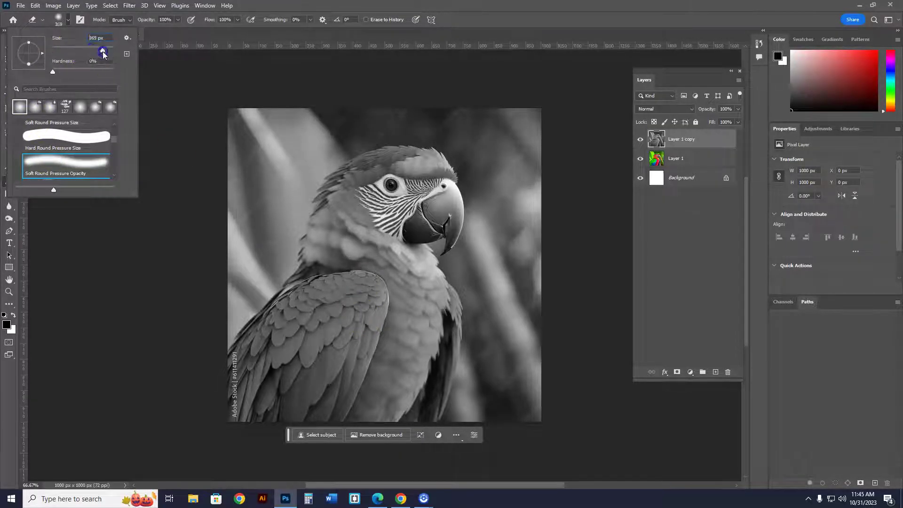
pyautogui.moveTo(322, 281)
pyautogui.mouseDown()
pyautogui.moveTo(336, 303)
pyautogui.moveTo(324, 302)
pyautogui.moveTo(340, 287)
pyautogui.mouseUp()
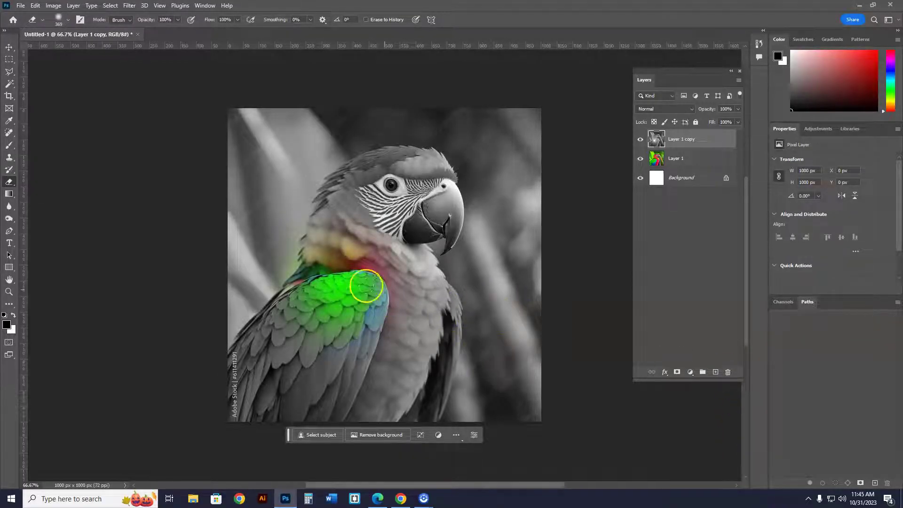
pyautogui.moveTo(367, 285); pyautogui.dragTo(347, 287)
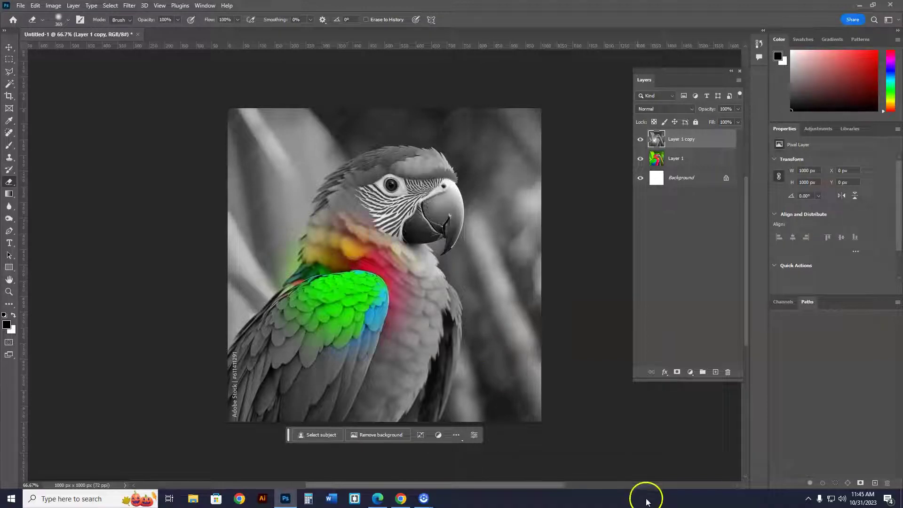
pyautogui.hotkey('ctrl', 'z')
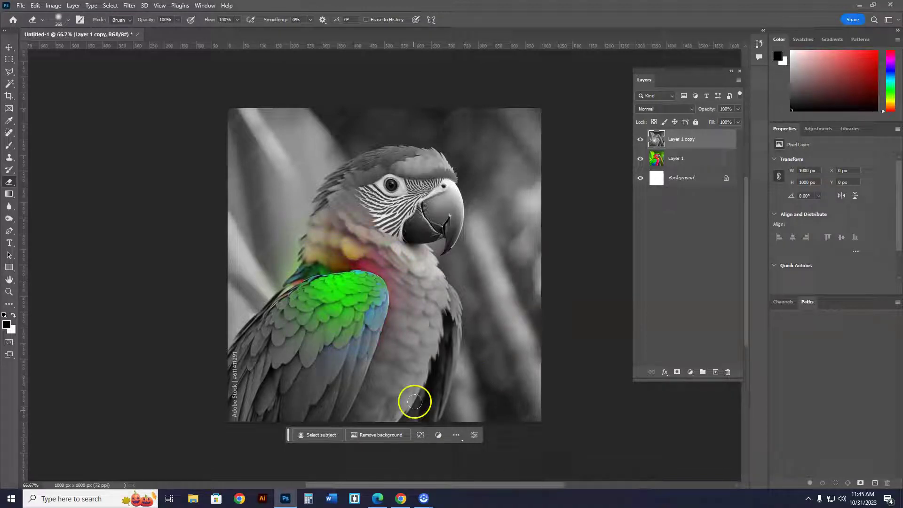
pyautogui.moveTo(374, 305); pyautogui.dragTo(401, 307)
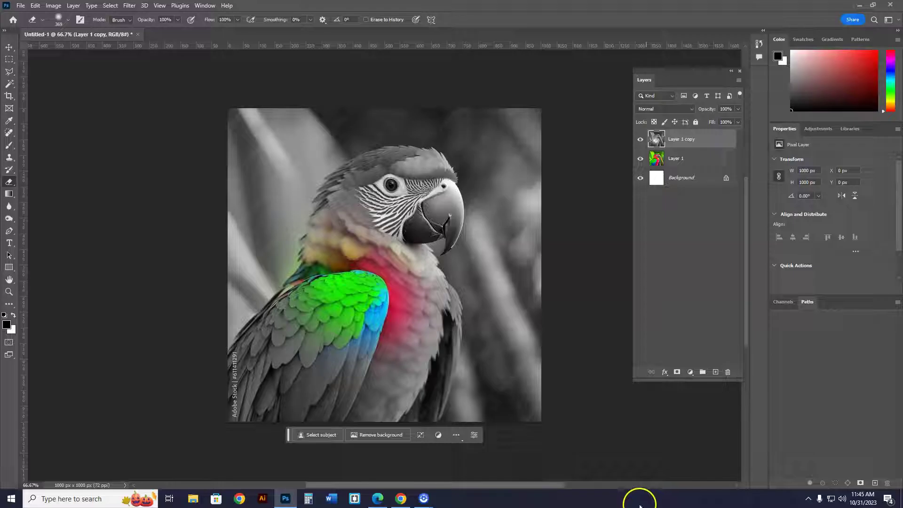
pyautogui.moveTo(377, 241); pyautogui.dragTo(363, 261)
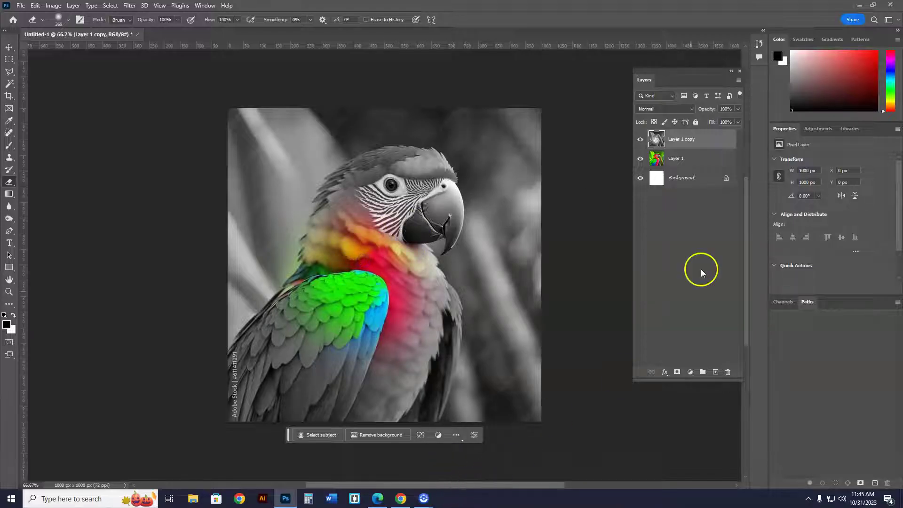
# Toggle the grey BNW and colour parrot layers to check the neck, chest and wing colour.
pyautogui.click(21, 7)
pyautogui.moveTo(94, 168)
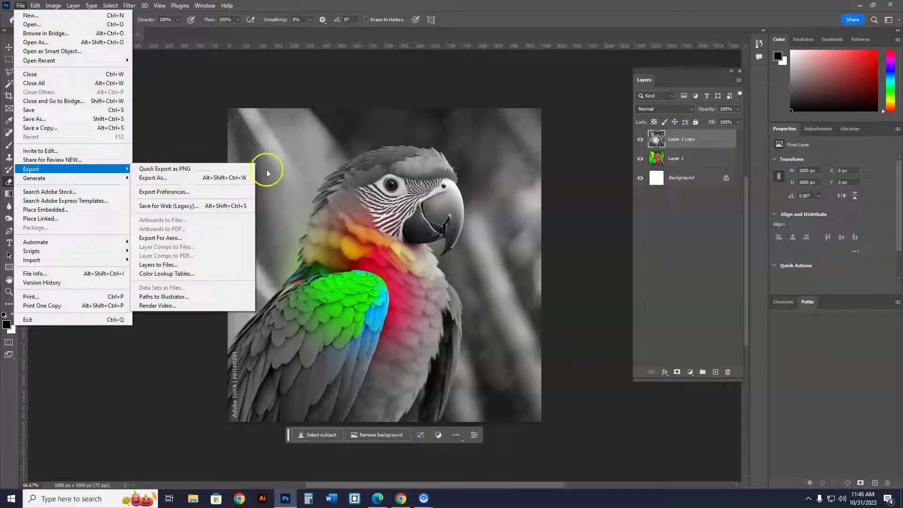
pyautogui.click(640, 162)
pyautogui.click(640, 160)
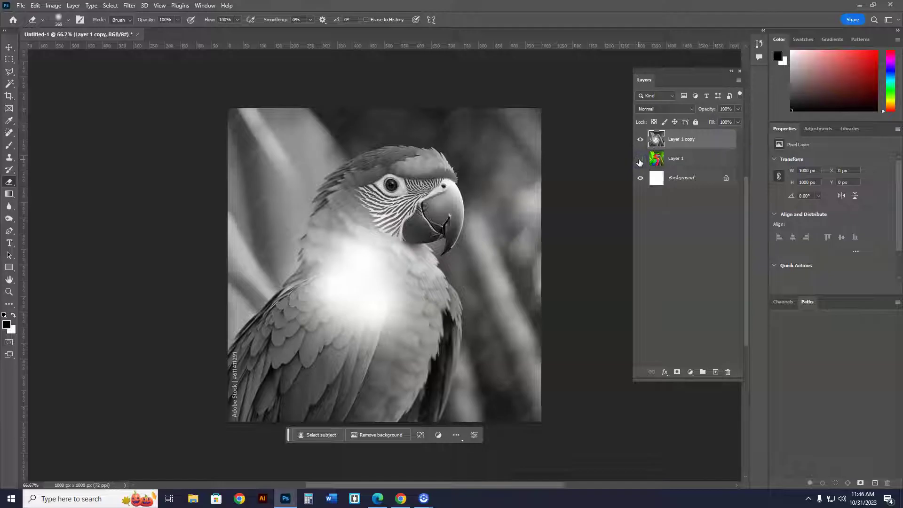
pyautogui.click(641, 141)
pyautogui.click(640, 160)
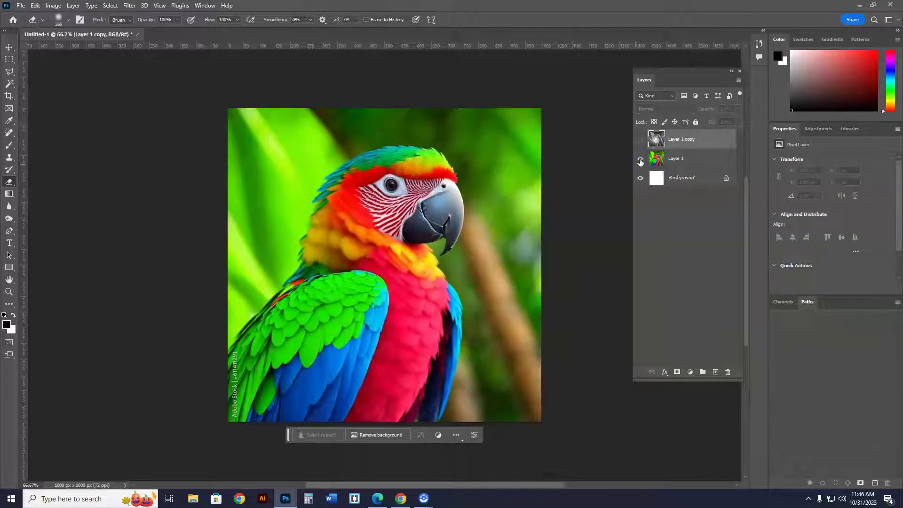
pyautogui.click(641, 159)
pyautogui.click(639, 140)
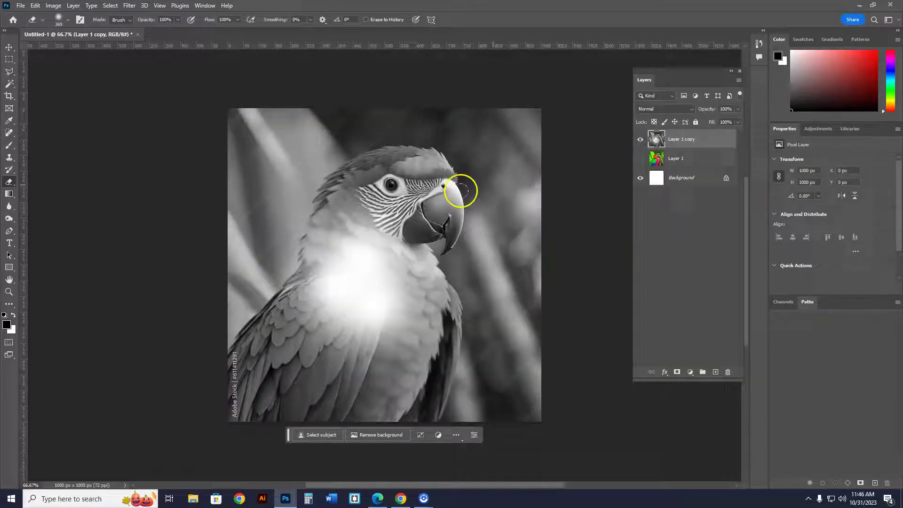
pyautogui.click(640, 159)
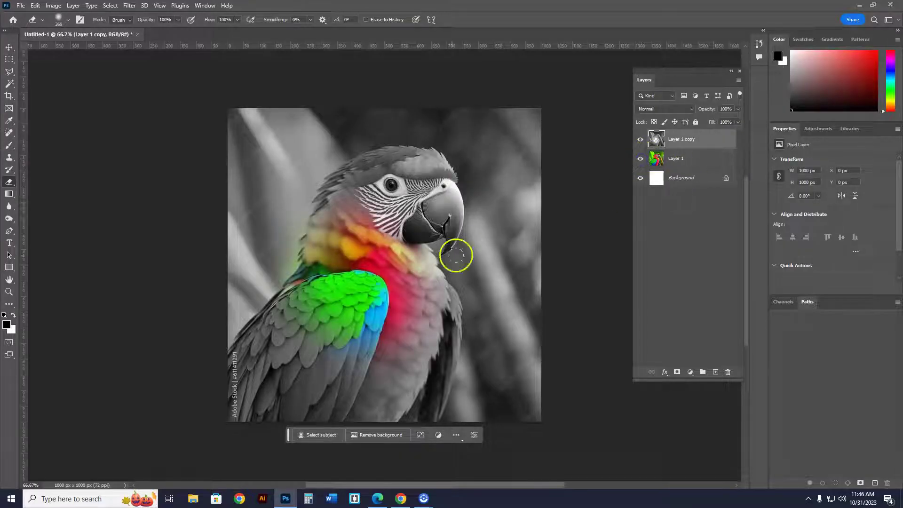
pyautogui.click(639, 140)
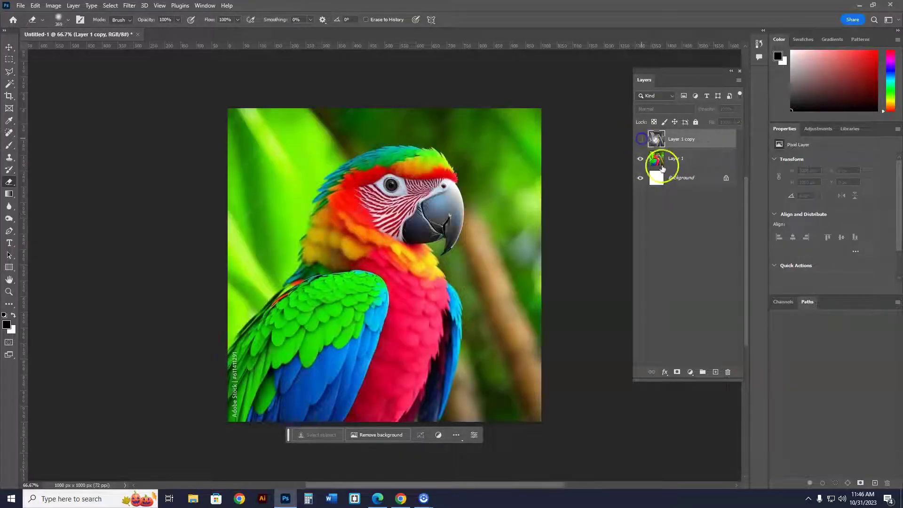
pyautogui.click(640, 140)
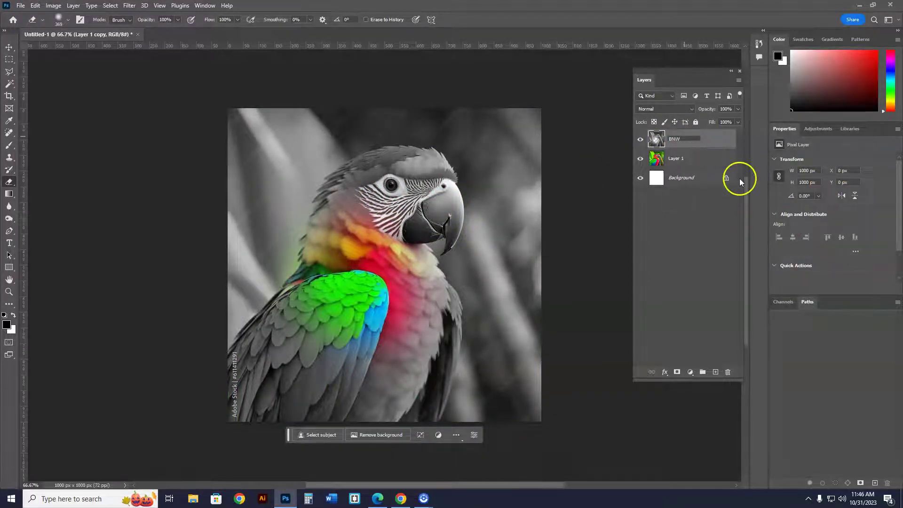
pyautogui.click(686, 205)
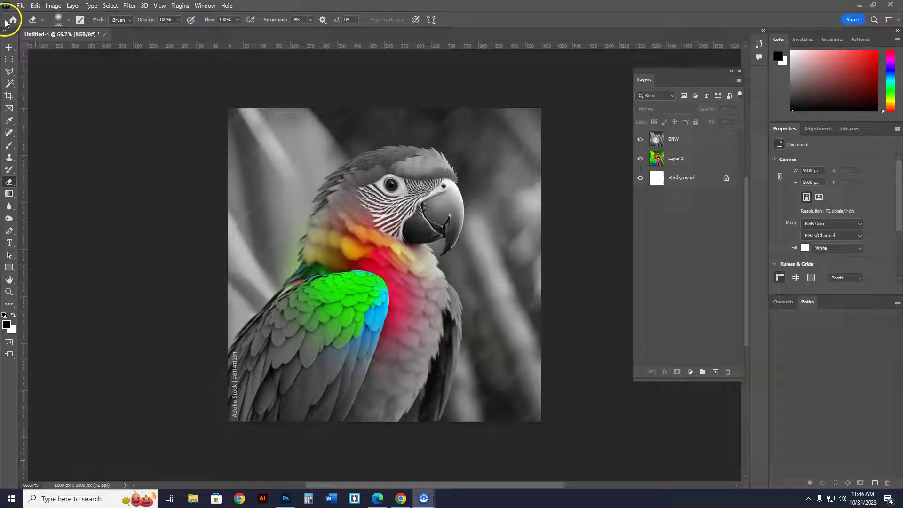
# Export the parrot image as a JPG through File > Export > Export As.
pyautogui.click(21, 6)
pyautogui.moveTo(44, 170)
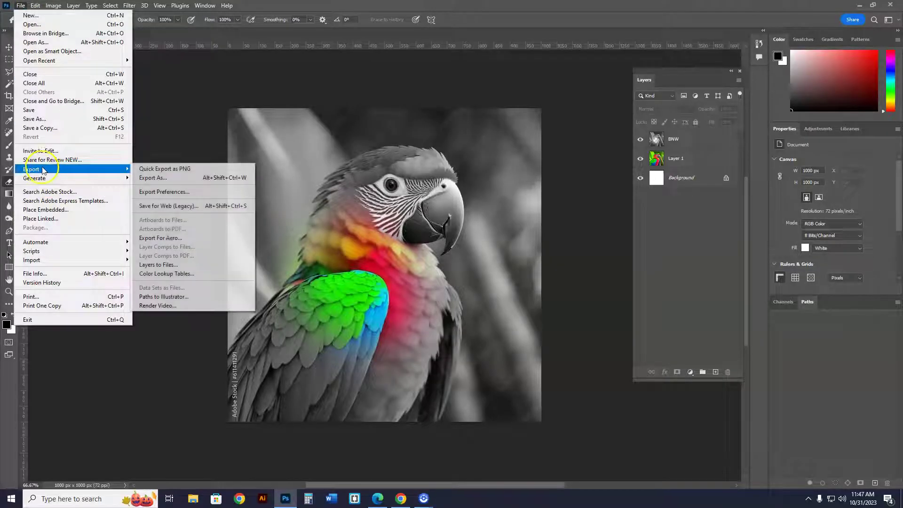
pyautogui.click(171, 178)
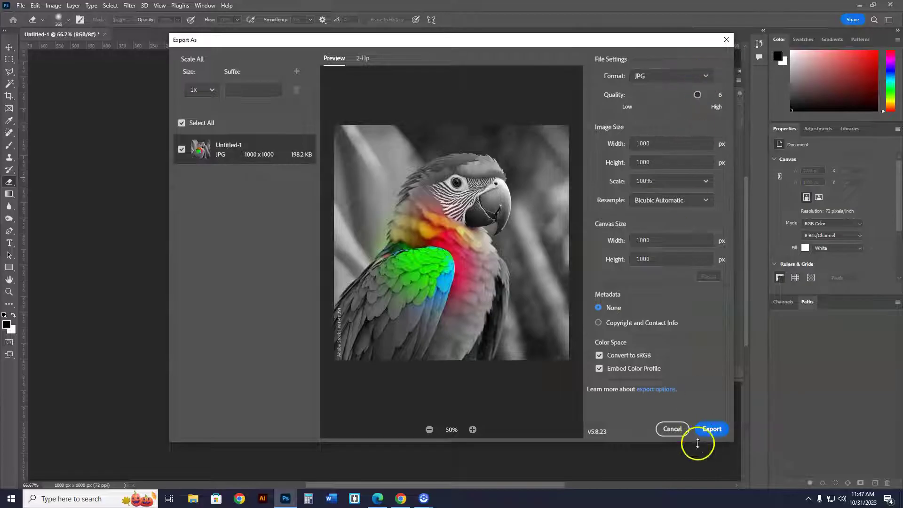
pyautogui.click(712, 429)
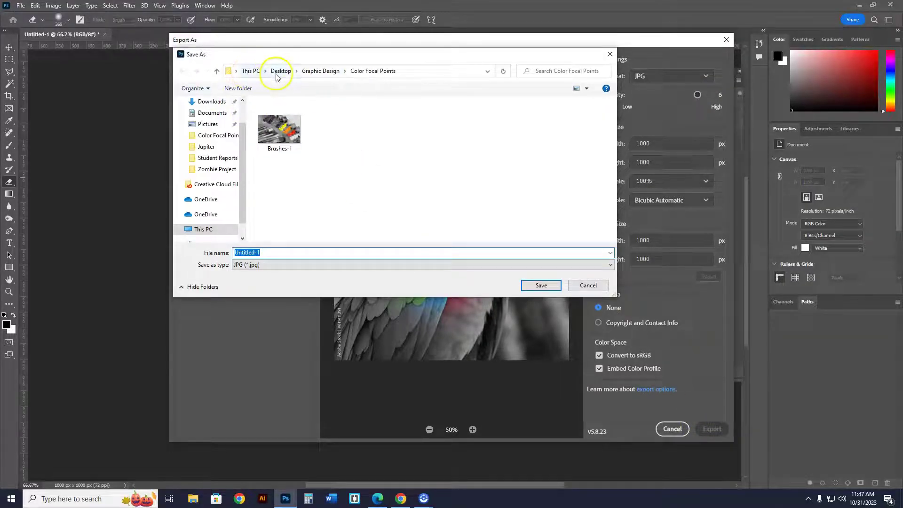
# Save the JPEG as parot-2 in Color Focal Points and close the document unsaved.
pyautogui.click(282, 141)
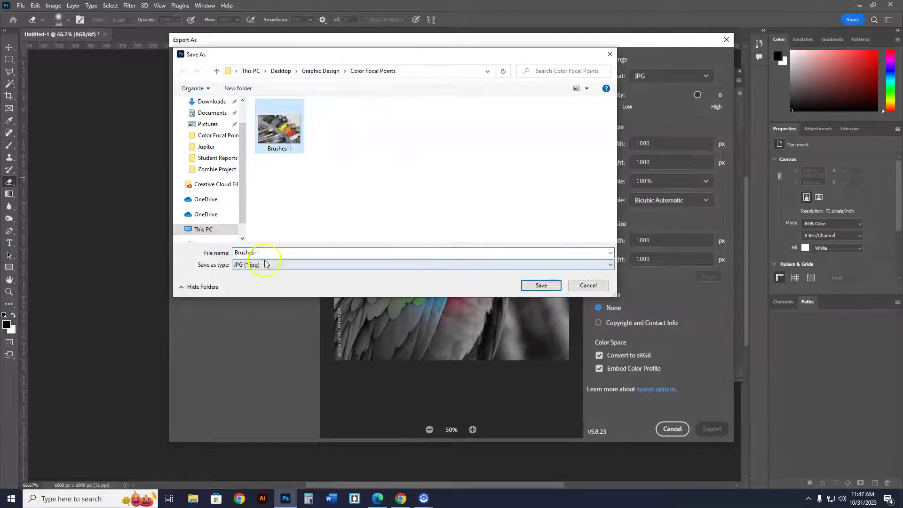
pyautogui.doubleClick(287, 254)
pyautogui.write('parot-2')
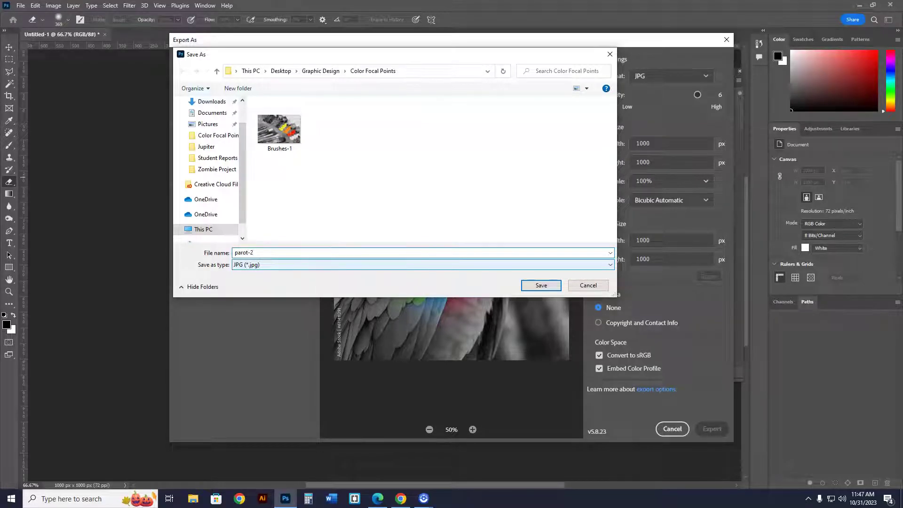
pyautogui.click(533, 287)
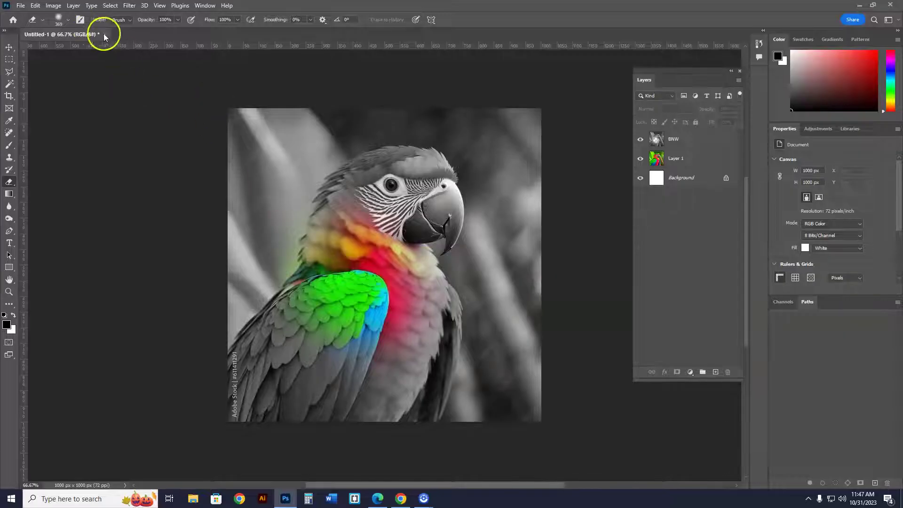
pyautogui.click(104, 35)
pyautogui.click(446, 185)
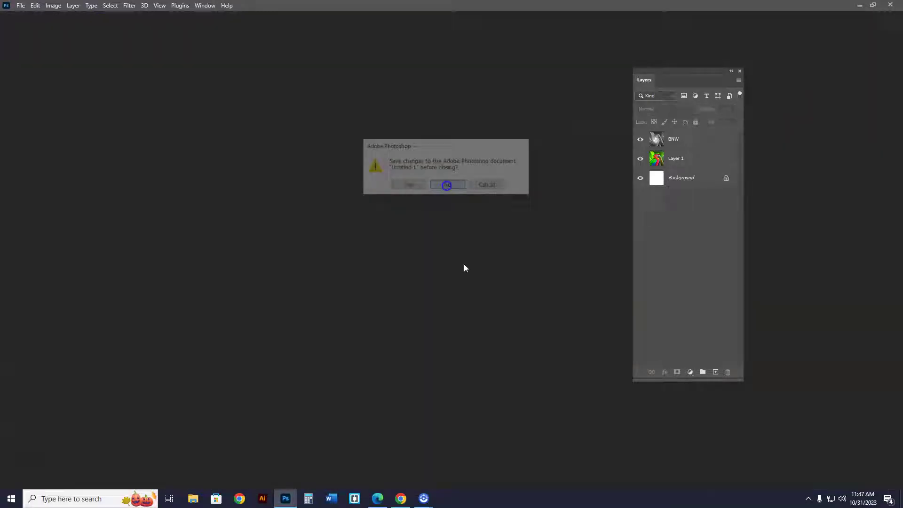
# Copy the Reader's Digest canal houses photo from the colorful buildings image search.
pyautogui.click(401, 500)
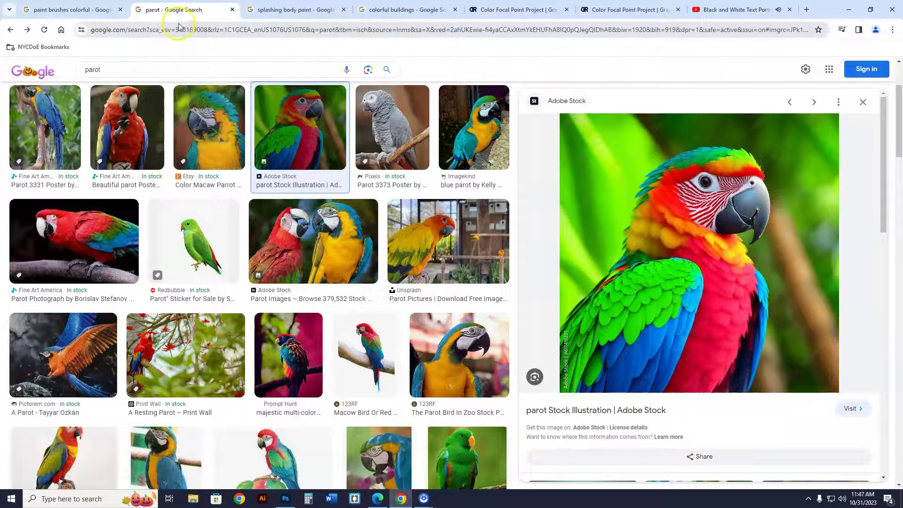
pyautogui.click(285, 15)
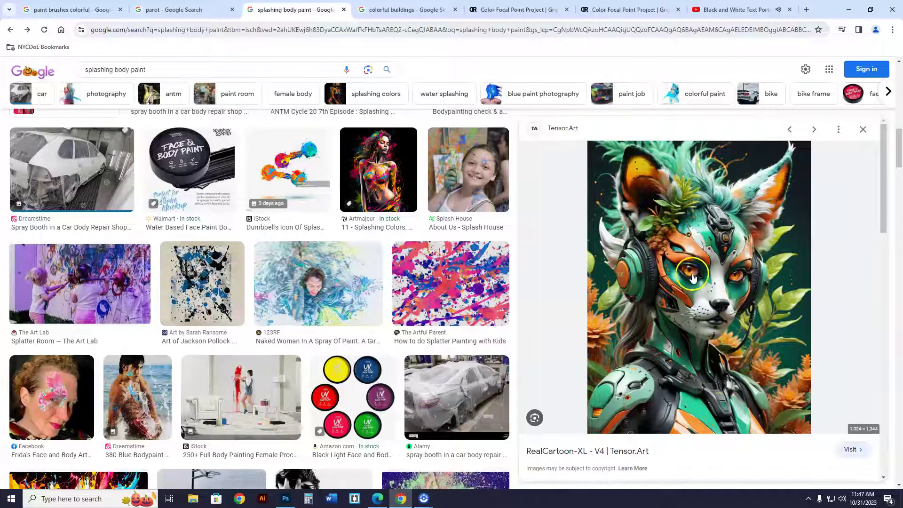
pyautogui.click(396, 11)
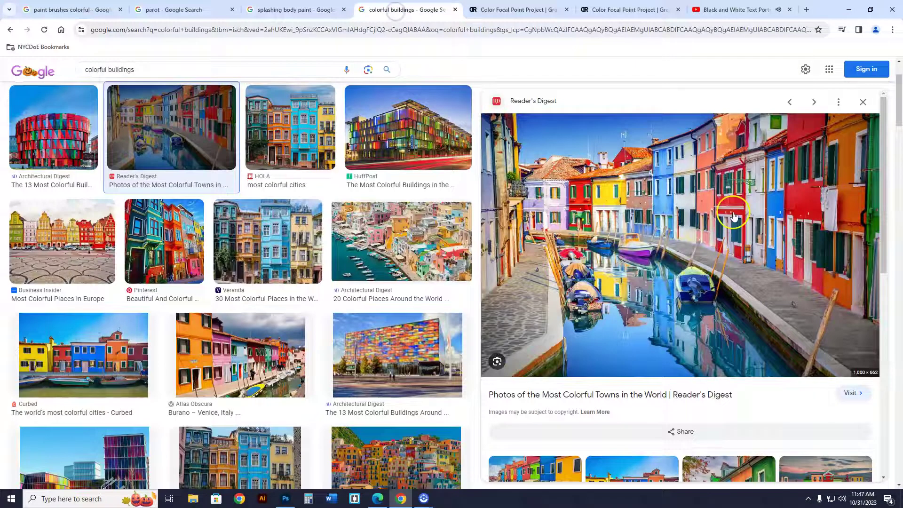
pyautogui.rightClick(687, 253)
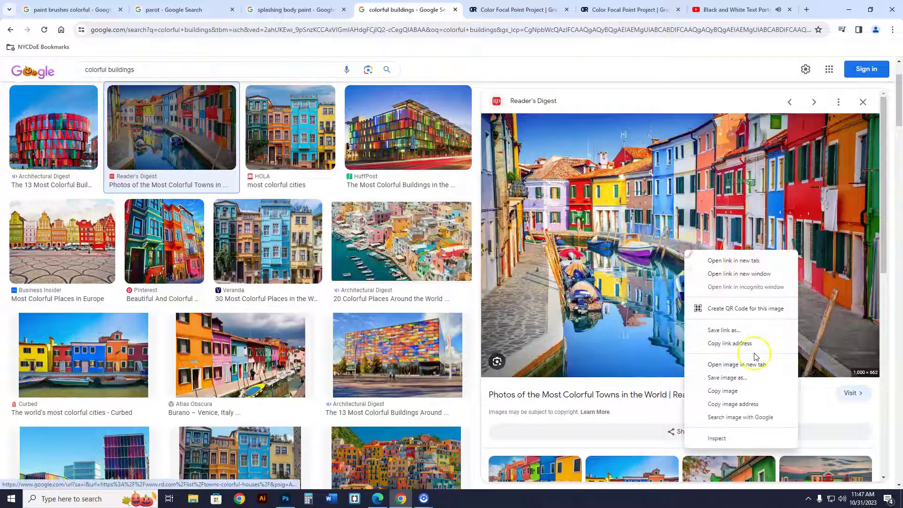
pyautogui.click(747, 393)
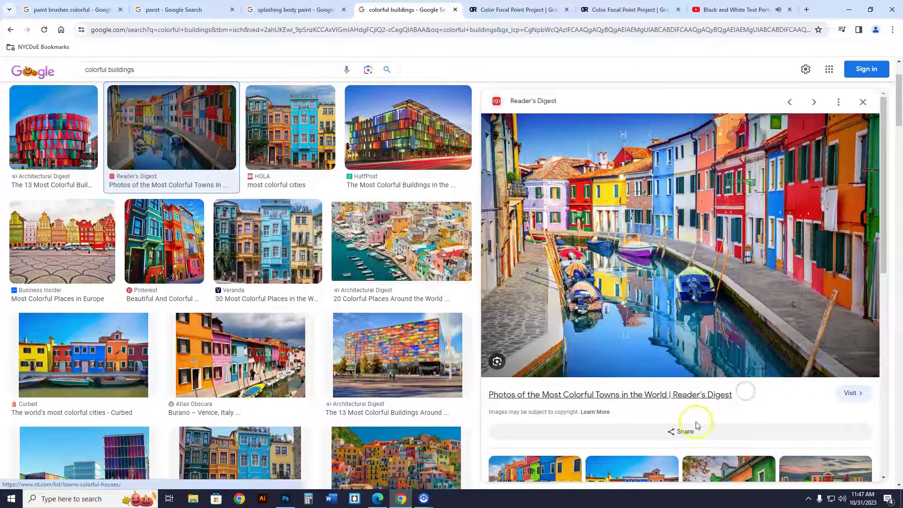
# Create a new 1000×662 canvas and paste the canal photo in place.
pyautogui.click(285, 499)
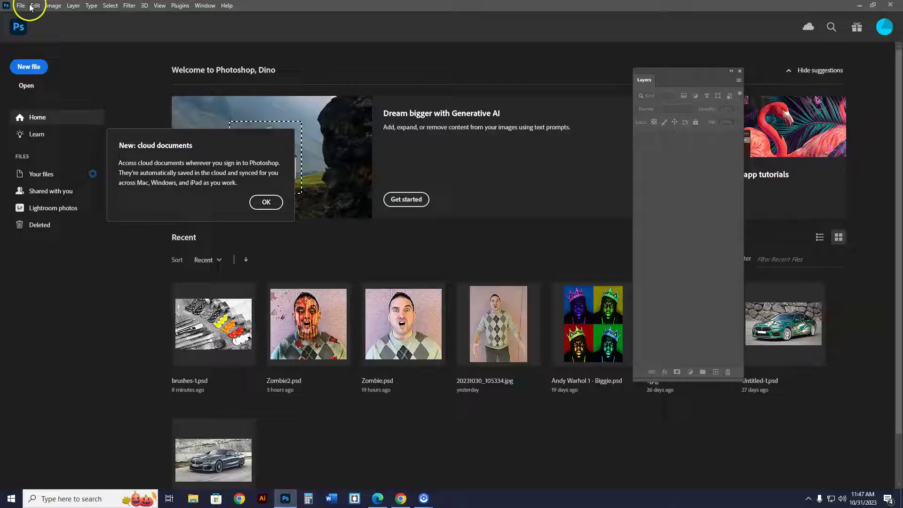
pyautogui.click(28, 68)
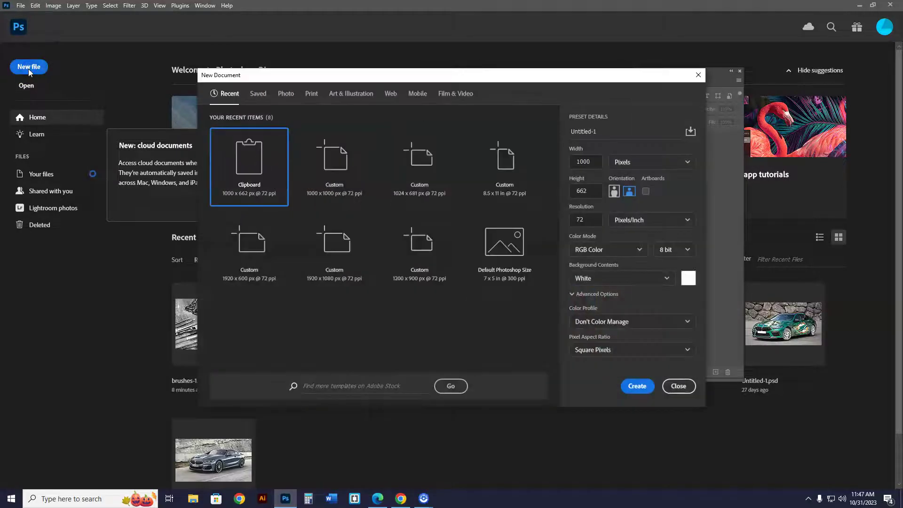
pyautogui.click(633, 385)
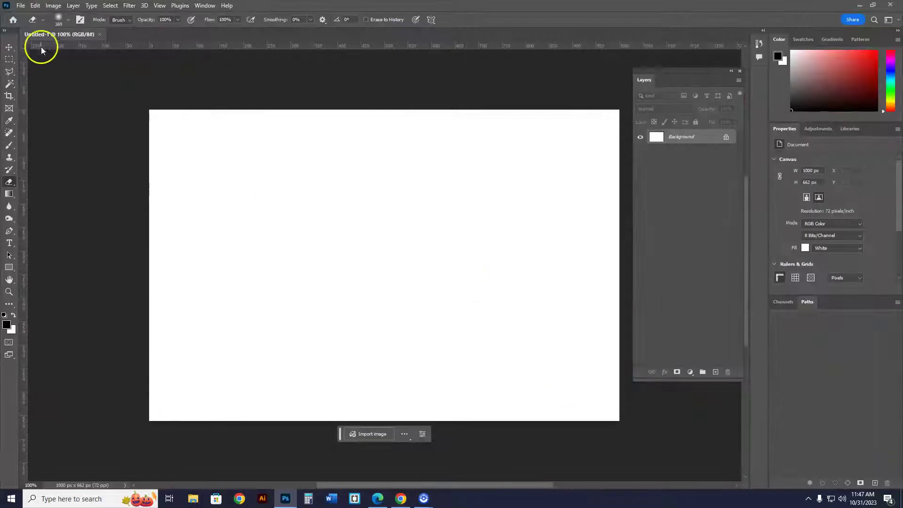
pyautogui.click(35, 6)
pyautogui.moveTo(51, 98)
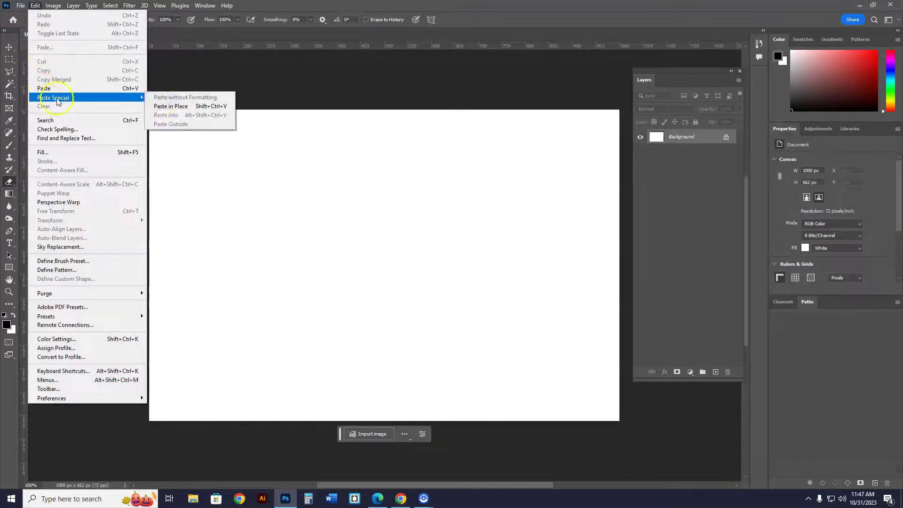
pyautogui.click(189, 108)
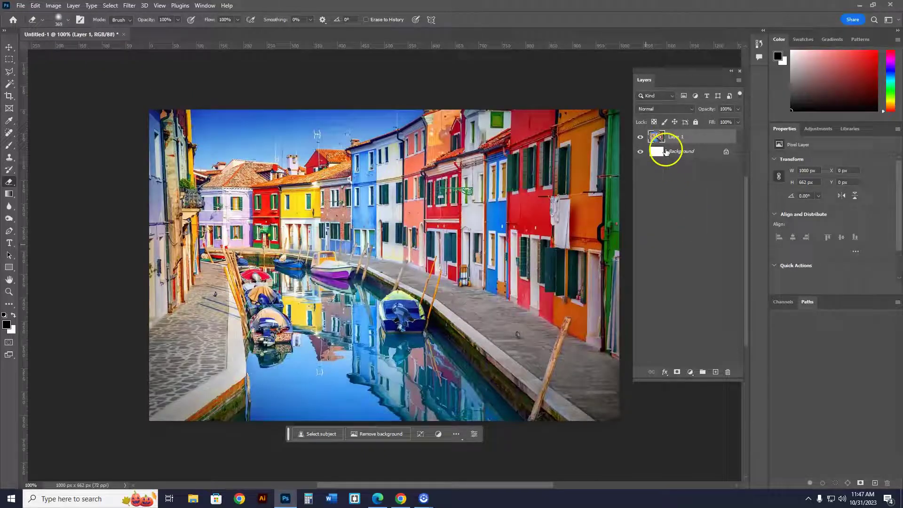
# Duplicate the canal layer and make the copy monochrome with Channel Mixer.
pyautogui.moveTo(666, 136); pyautogui.dragTo(716, 374)
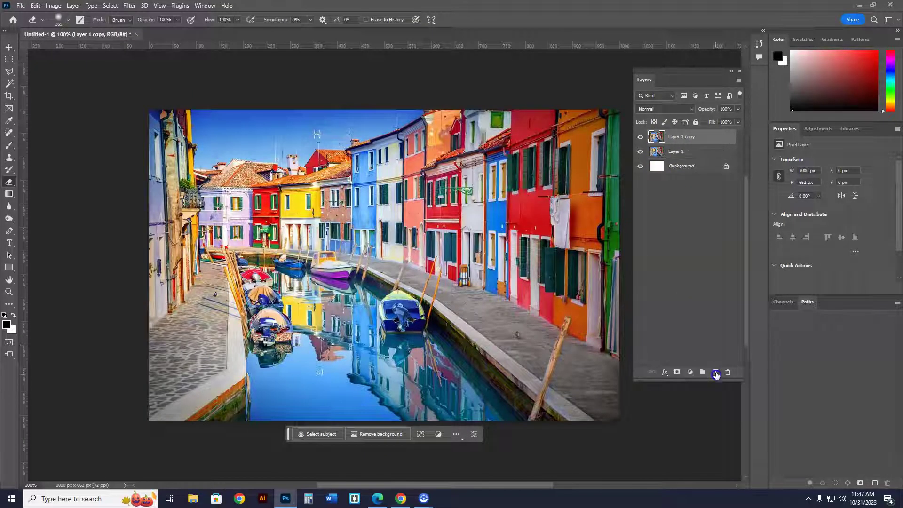
pyautogui.click(53, 6)
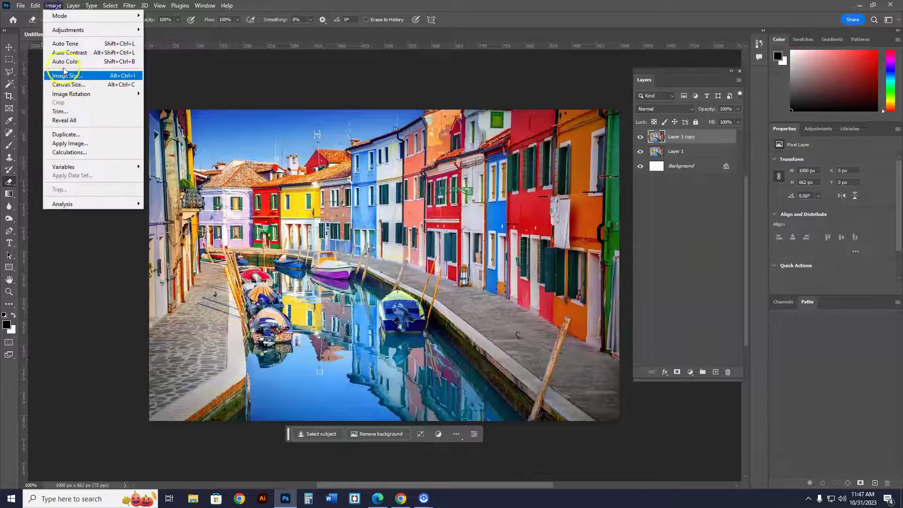
pyautogui.moveTo(75, 29)
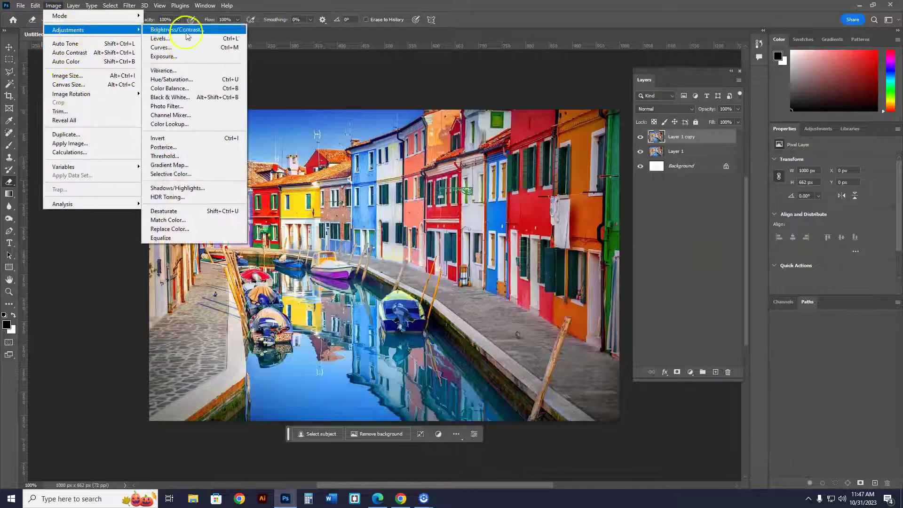
pyautogui.click(172, 114)
pyautogui.click(643, 375)
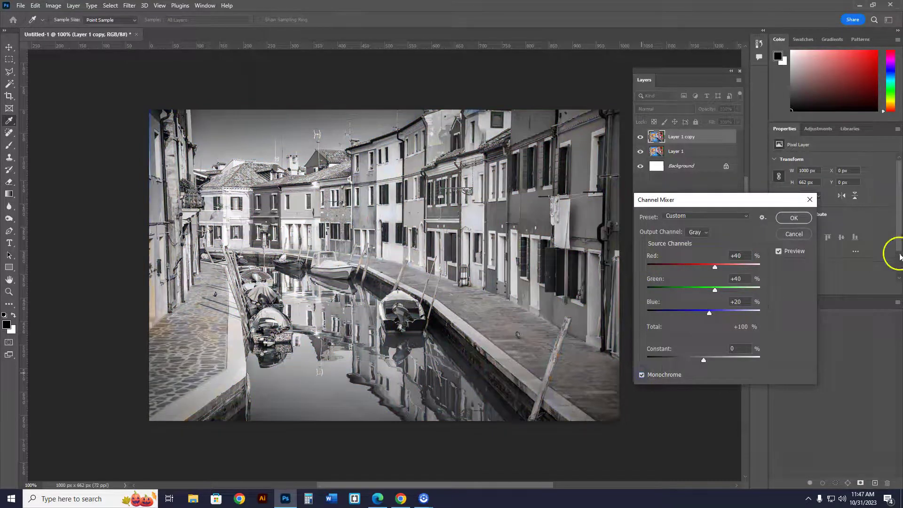
pyautogui.click(793, 217)
# Toggle the grey canal copy on and off to compare it with the colour original.
pyautogui.press('e')
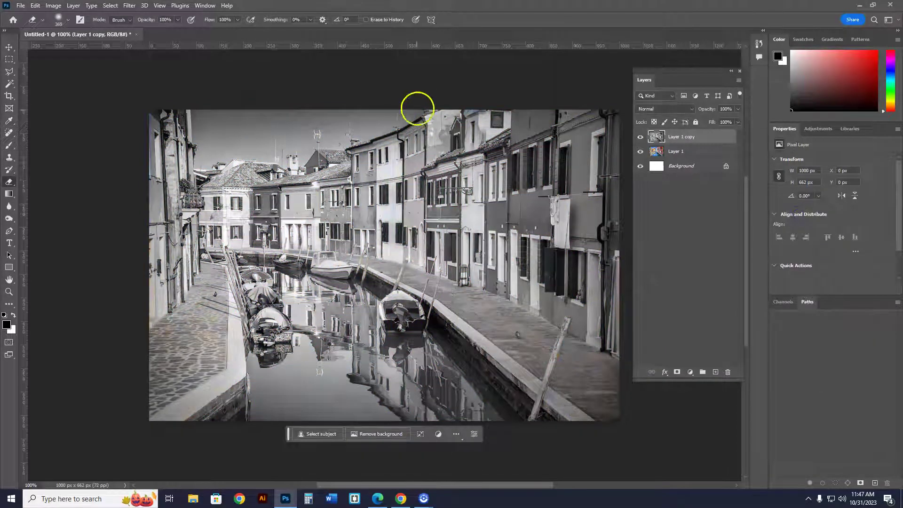
pyautogui.click(641, 138)
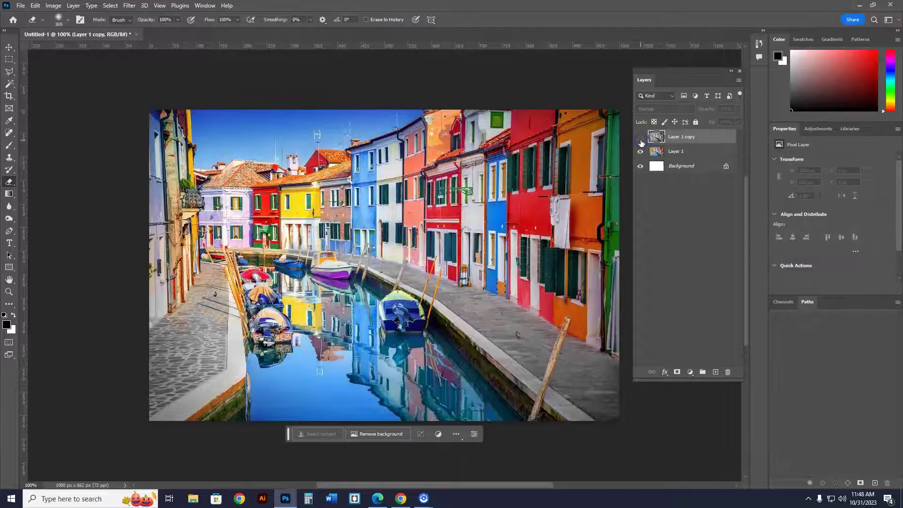
pyautogui.click(641, 140)
pyautogui.click(640, 140)
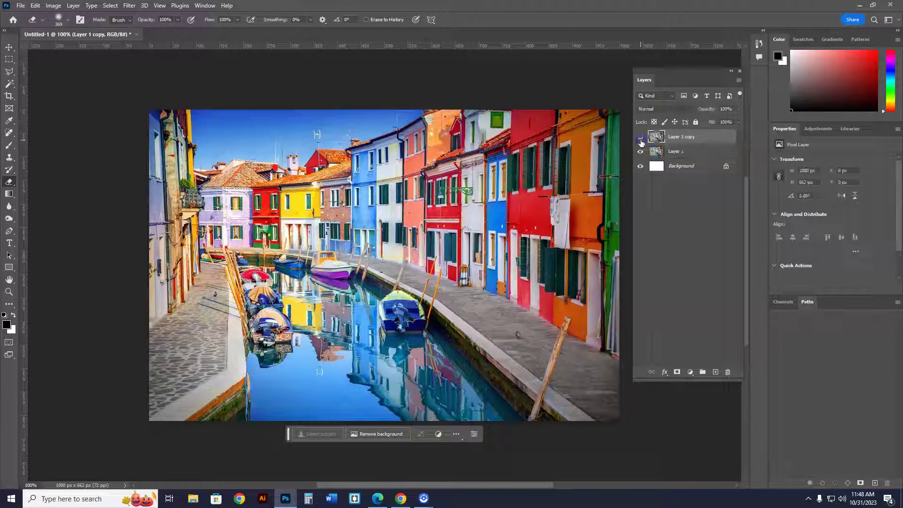
pyautogui.click(641, 140)
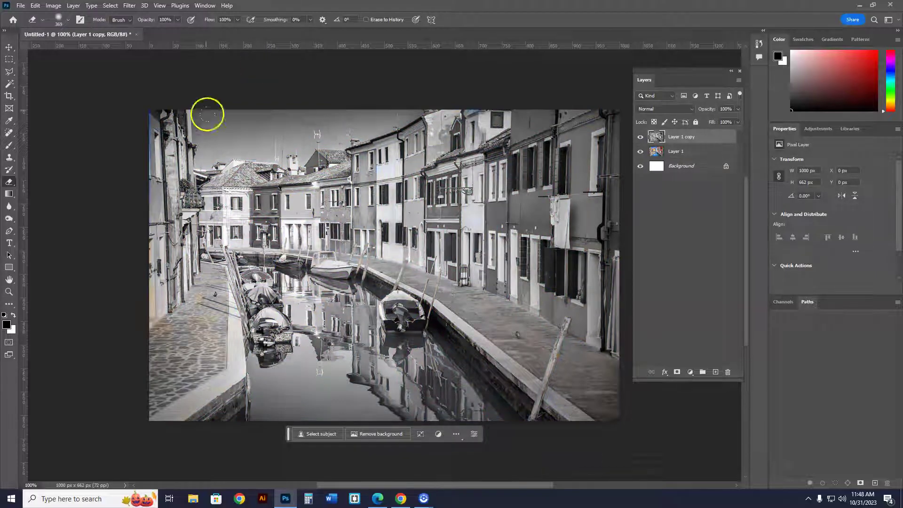
# Outline the first blue building with the Polygonal Lasso and cut it from the grey layer.
pyautogui.rightClick(9, 72)
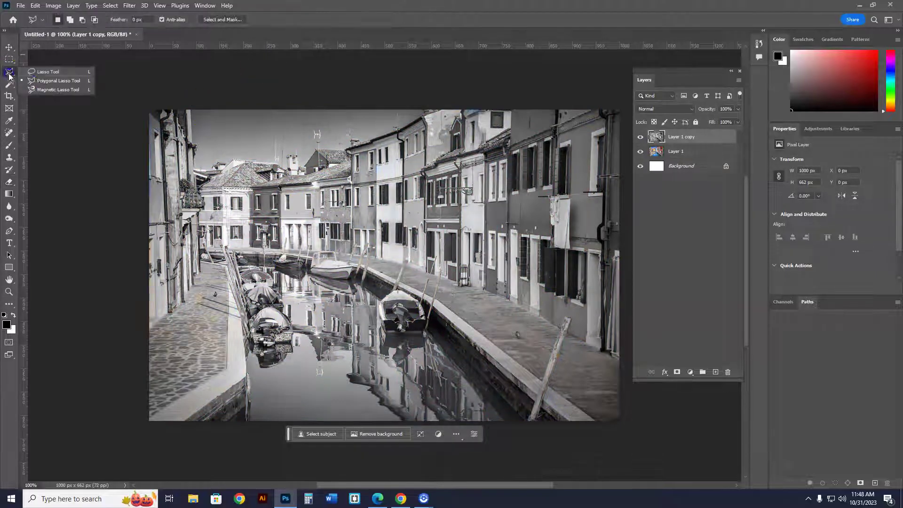
pyautogui.click(52, 78)
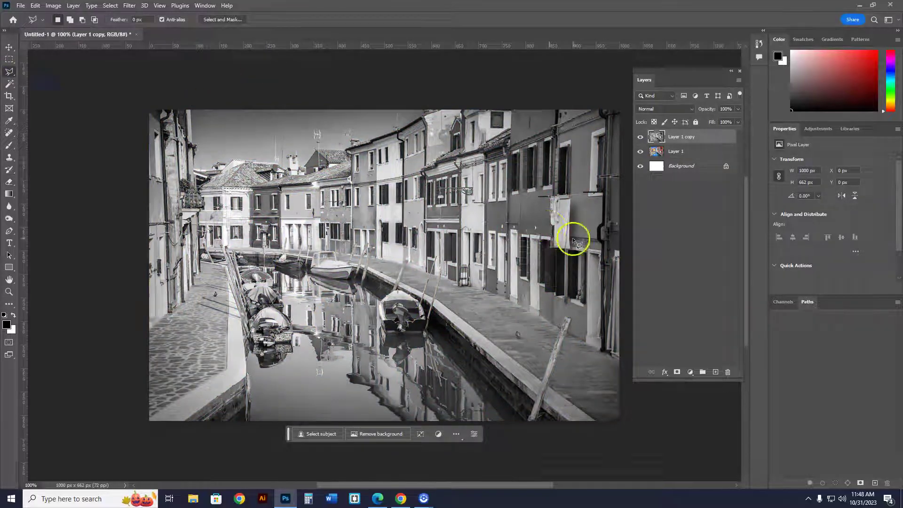
pyautogui.click(511, 149)
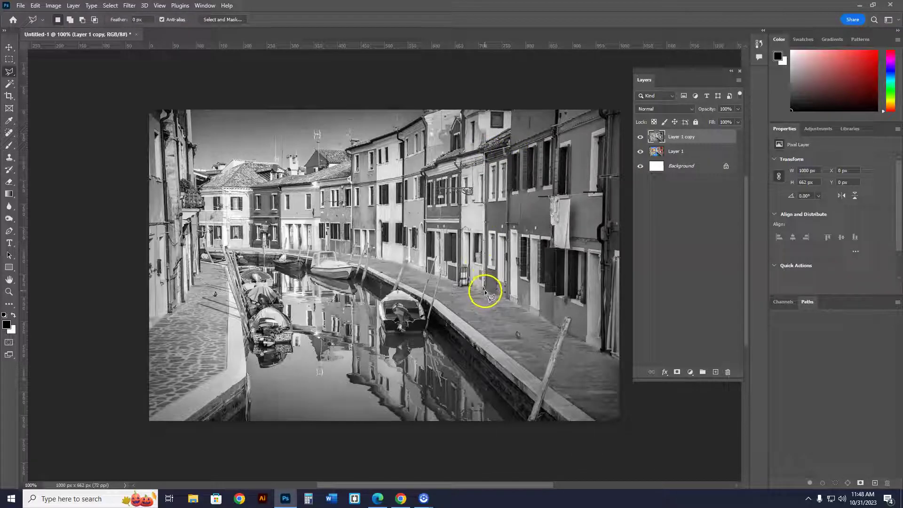
pyautogui.click(511, 298)
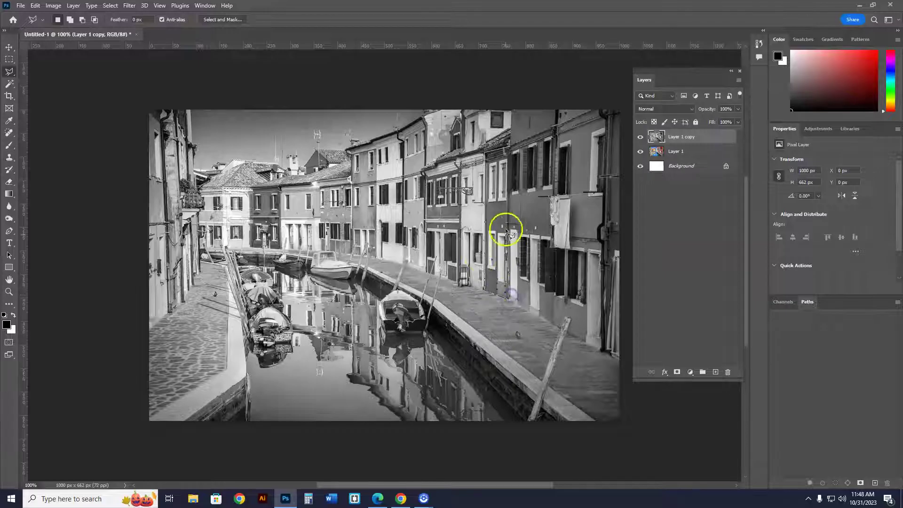
pyautogui.click(512, 150)
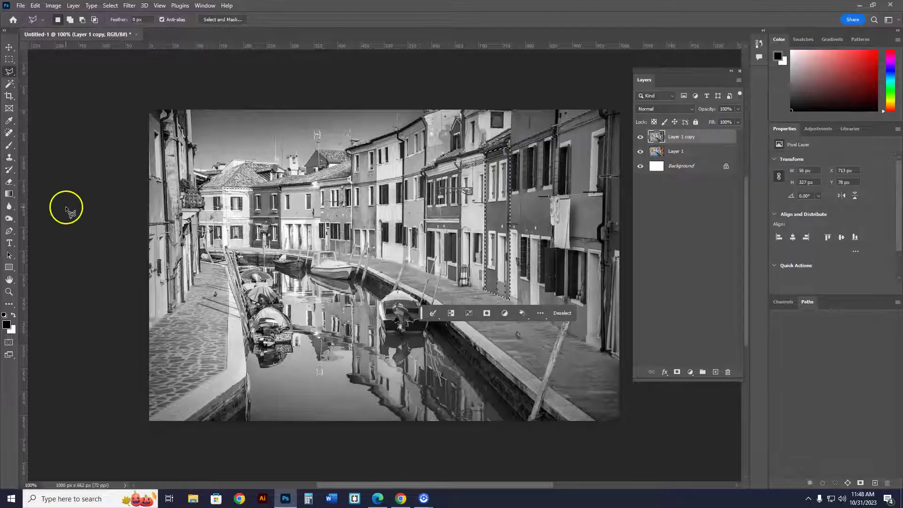
pyautogui.click(36, 5)
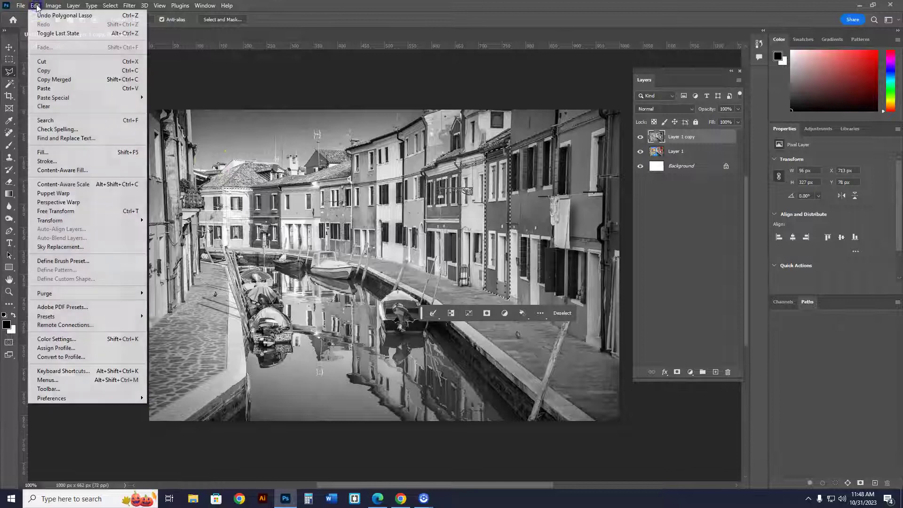
pyautogui.click(43, 61)
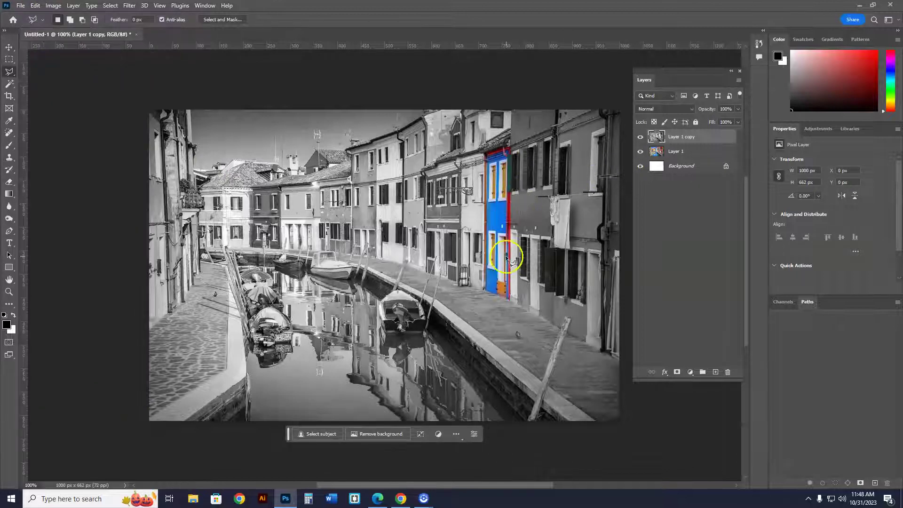
# Outline the second blue building, delete it from the grey layer, and deselect.
pyautogui.click(639, 138)
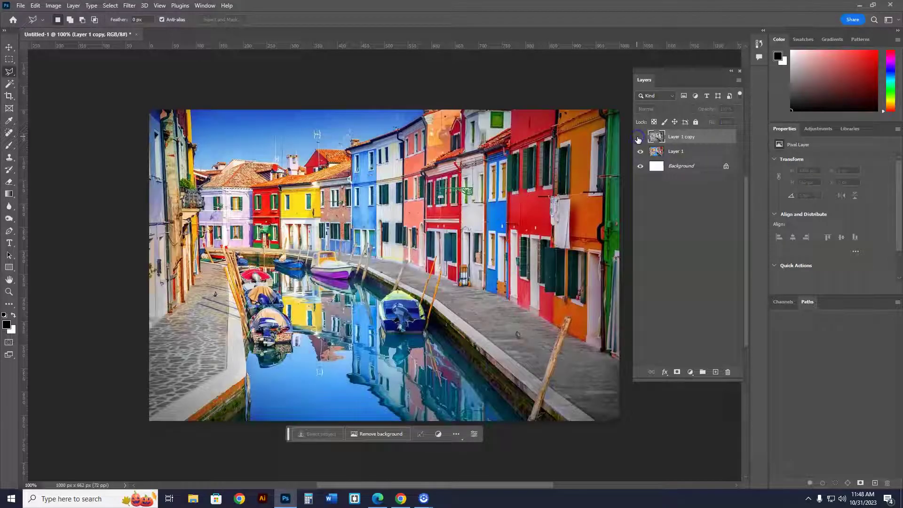
pyautogui.click(639, 137)
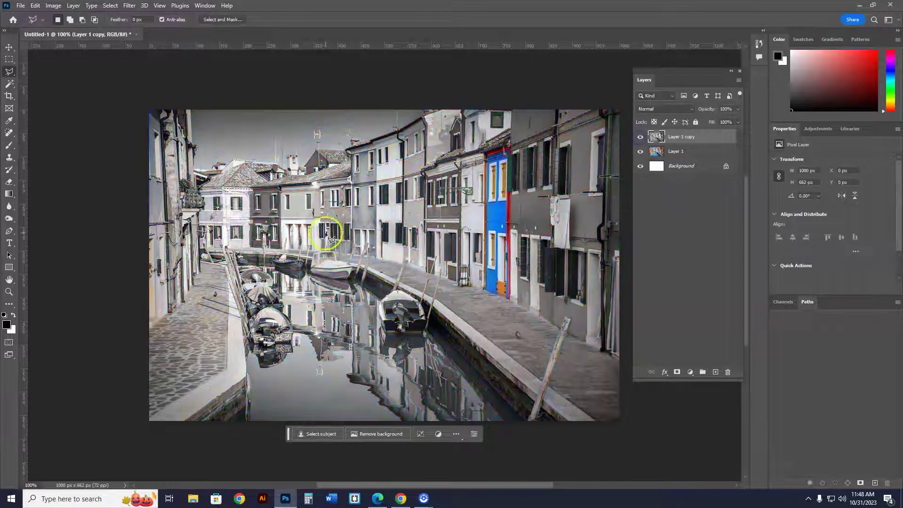
pyautogui.click(378, 258)
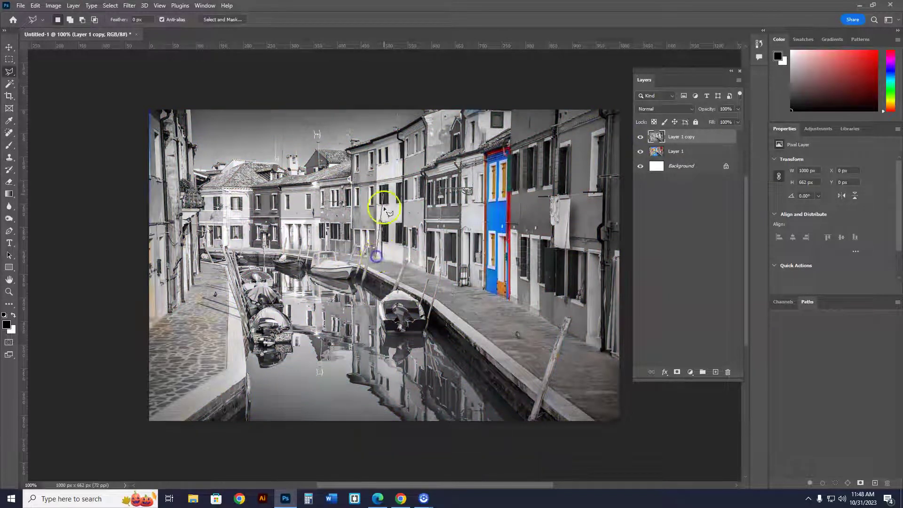
pyautogui.click(347, 148)
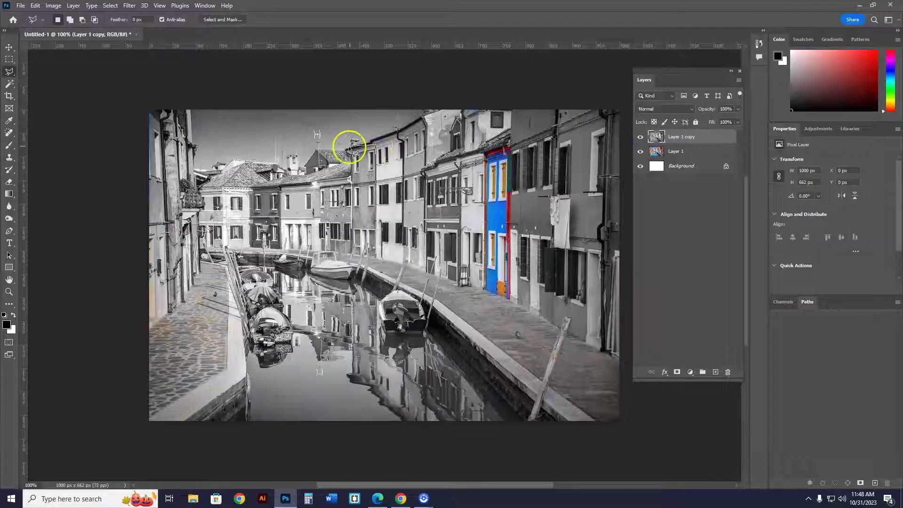
pyautogui.moveTo(357, 162); pyautogui.dragTo(350, 253)
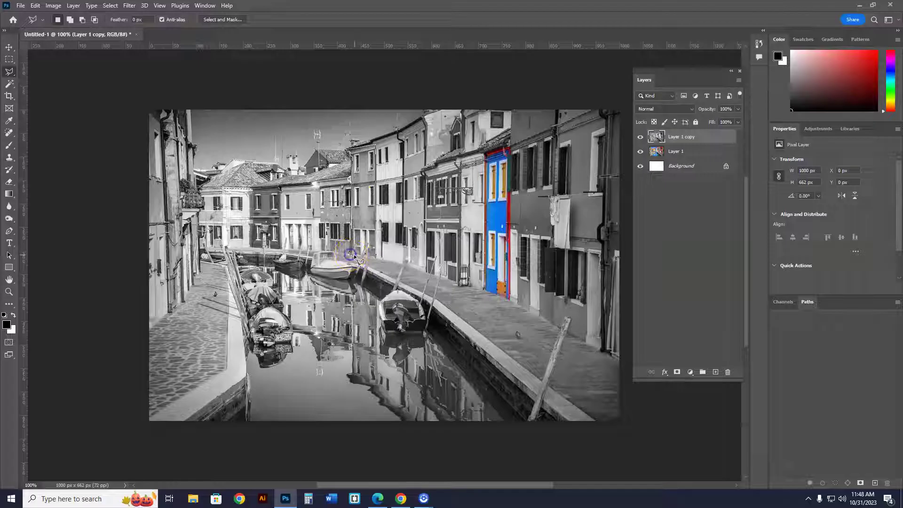
pyautogui.click(378, 259)
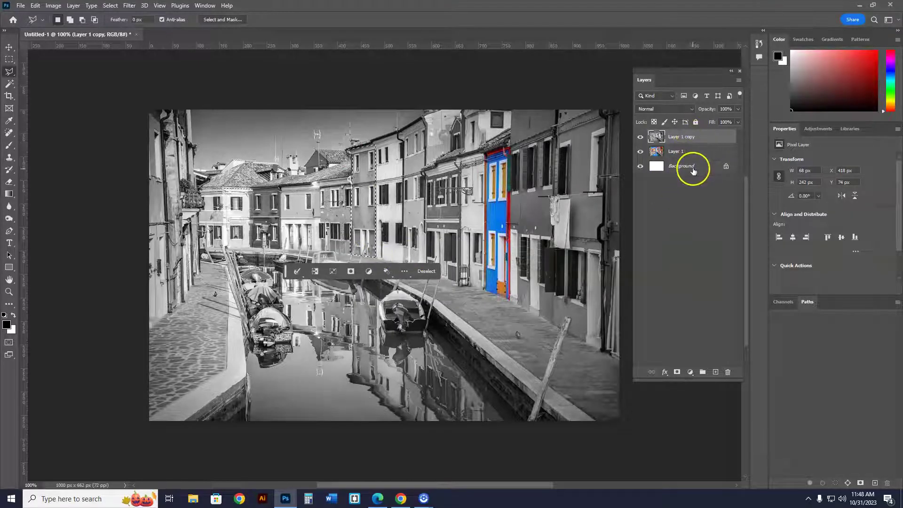
pyautogui.press('Delete')
pyautogui.hotkey('ctrl', 'd')
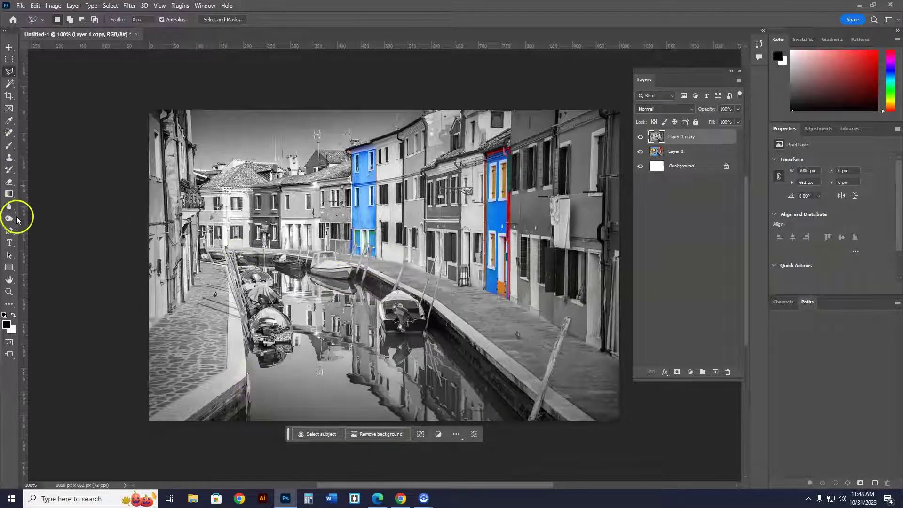
# With a smaller basic Eraser, reveal colour in the boats and canal water.
pyautogui.click(9, 181)
pyautogui.click(38, 181)
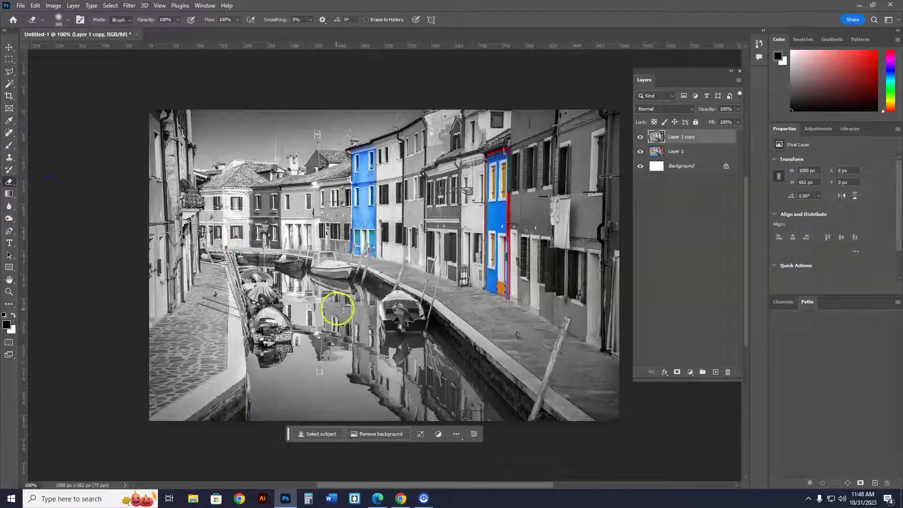
pyautogui.click(67, 20)
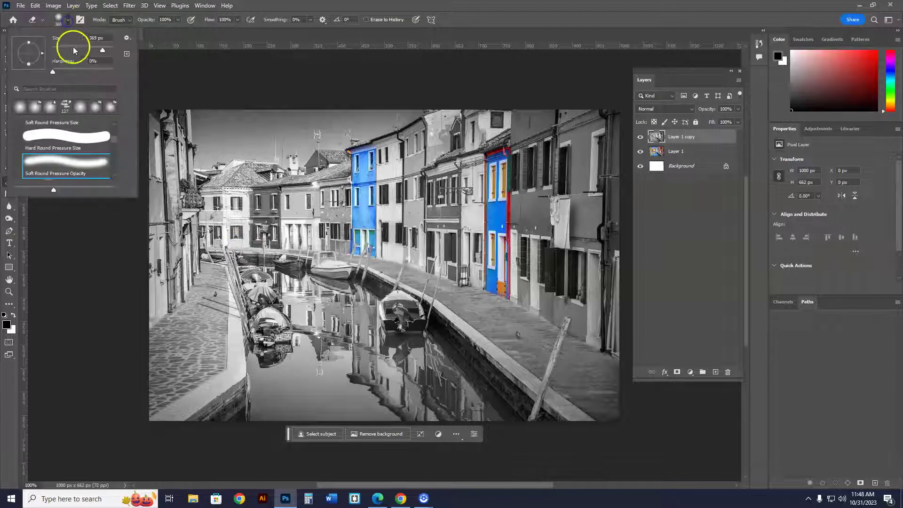
pyautogui.moveTo(73, 47); pyautogui.dragTo(80, 49)
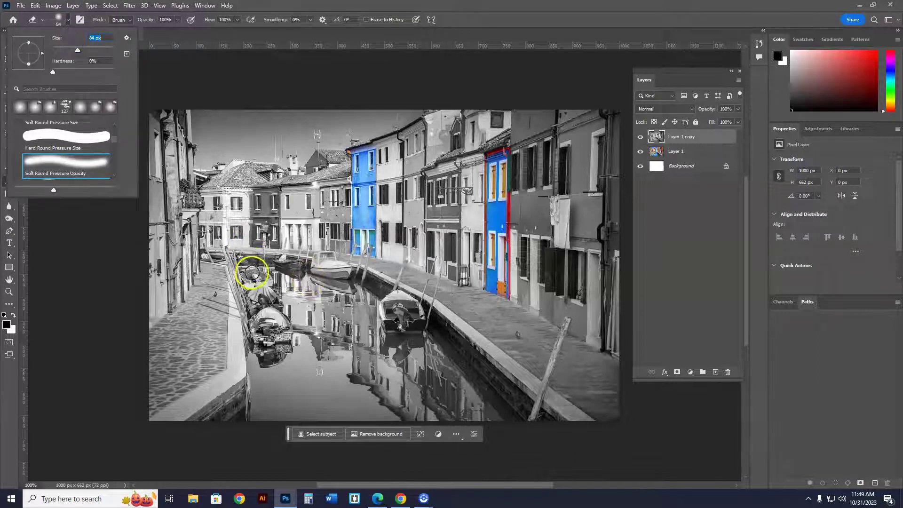
pyautogui.moveTo(246, 268); pyautogui.dragTo(269, 278)
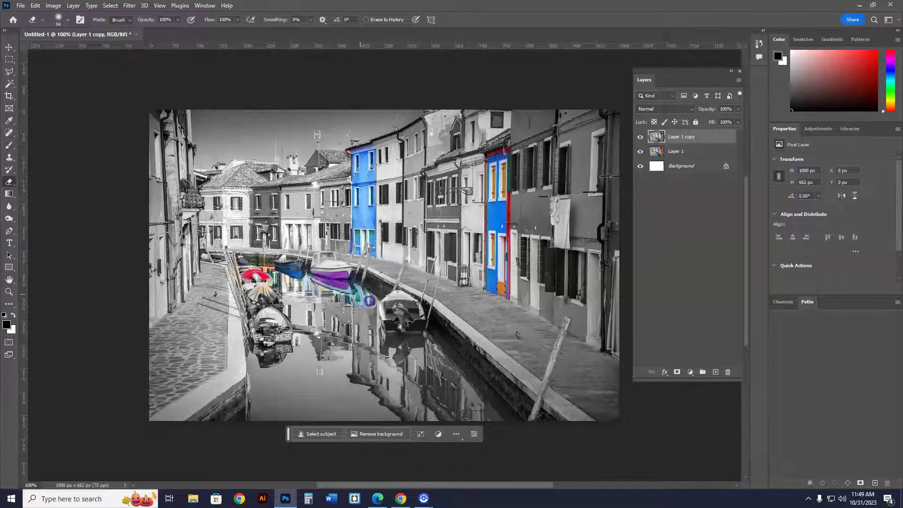
pyautogui.moveTo(478, 408)
pyautogui.mouseDown()
pyautogui.moveTo(473, 417)
pyautogui.moveTo(369, 428)
pyautogui.moveTo(276, 421)
pyautogui.mouseUp()
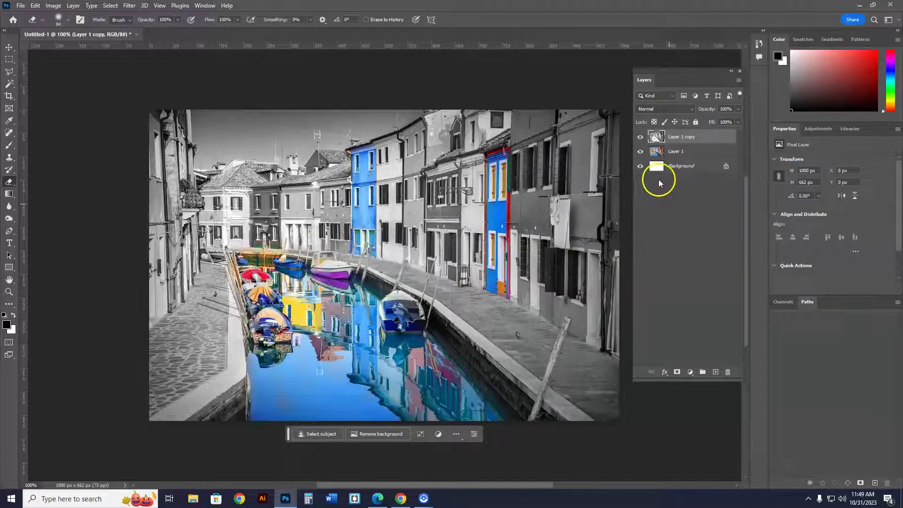
# Export the canal image as JPG, entering the name buildings-3 for Color Focal Points.
pyautogui.click(20, 7)
pyautogui.moveTo(115, 168)
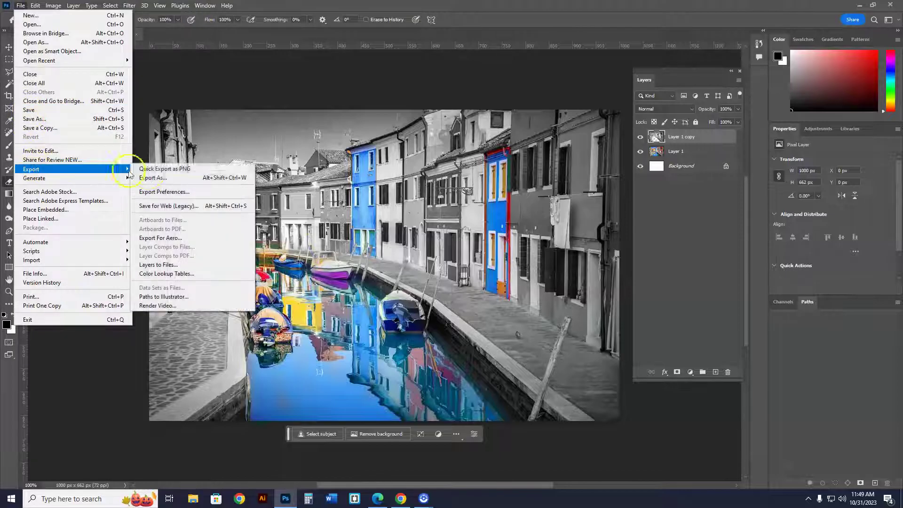
pyautogui.click(165, 178)
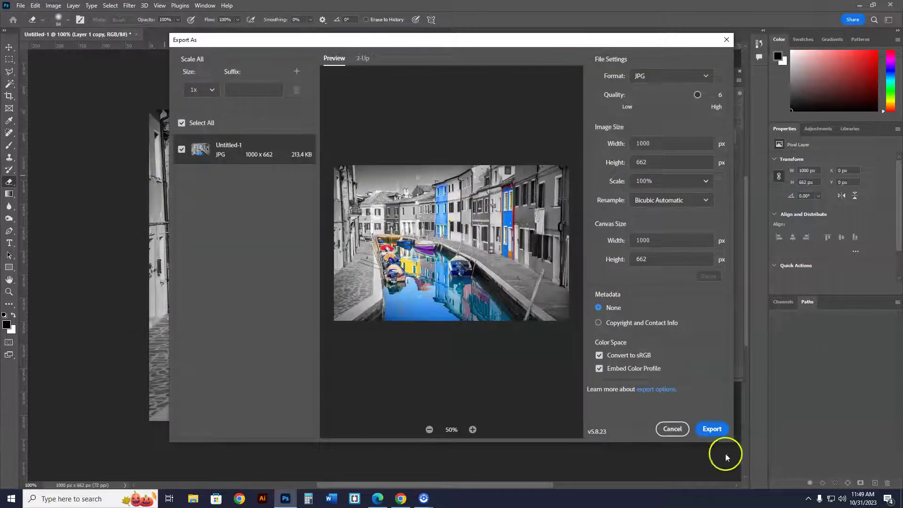
pyautogui.click(712, 429)
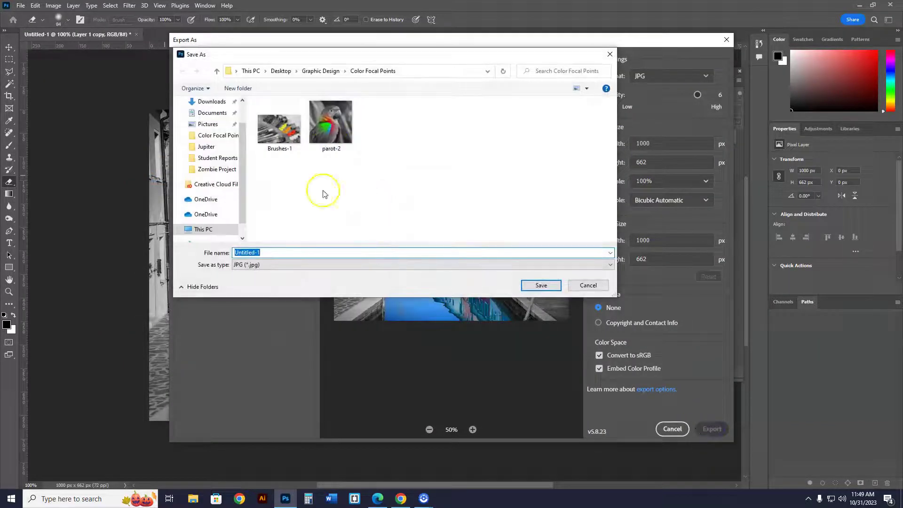
pyautogui.click(330, 141)
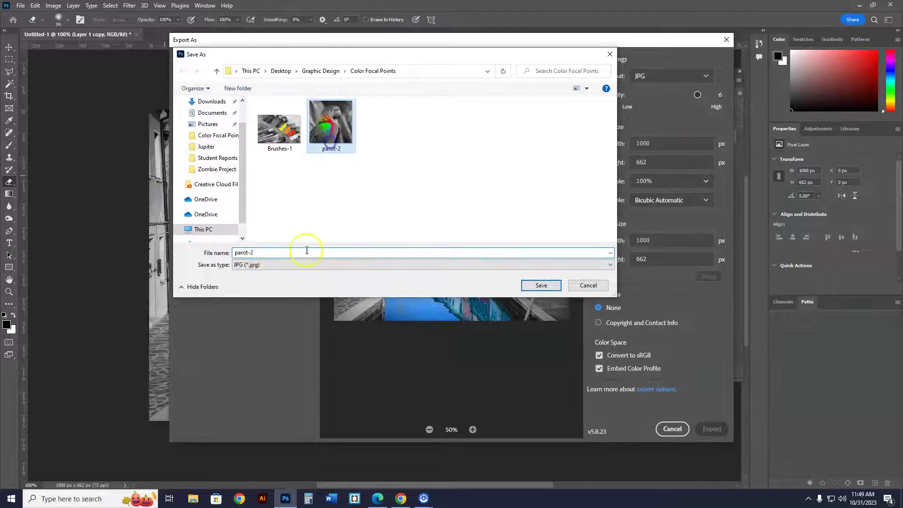
pyautogui.doubleClick(259, 253)
pyautogui.write('b')
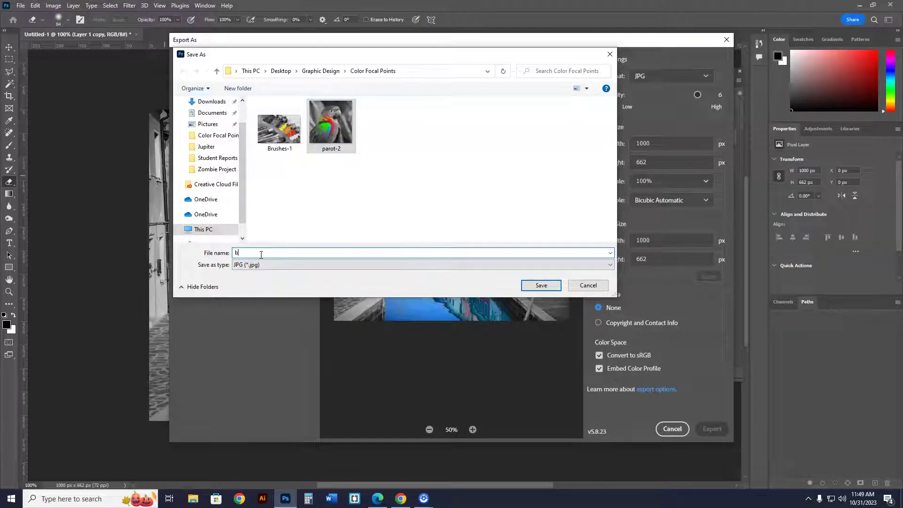
pyautogui.write('uildings-3')
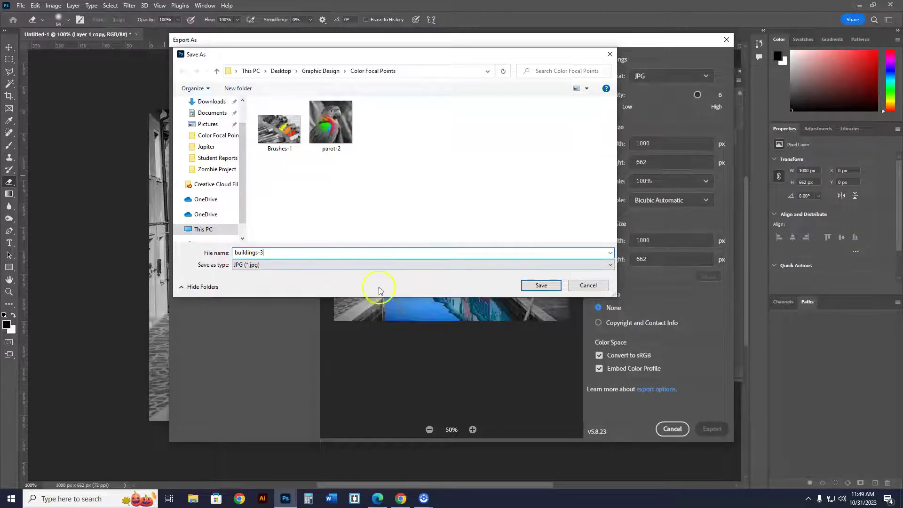
# Save the buildings-3 JPEG, then close the canal document without saving.
pyautogui.click(542, 286)
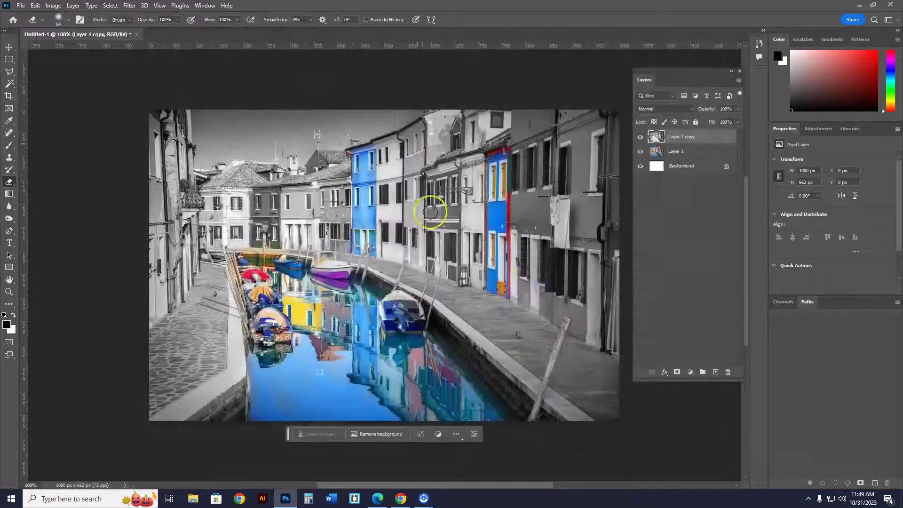
pyautogui.click(136, 33)
pyautogui.click(448, 186)
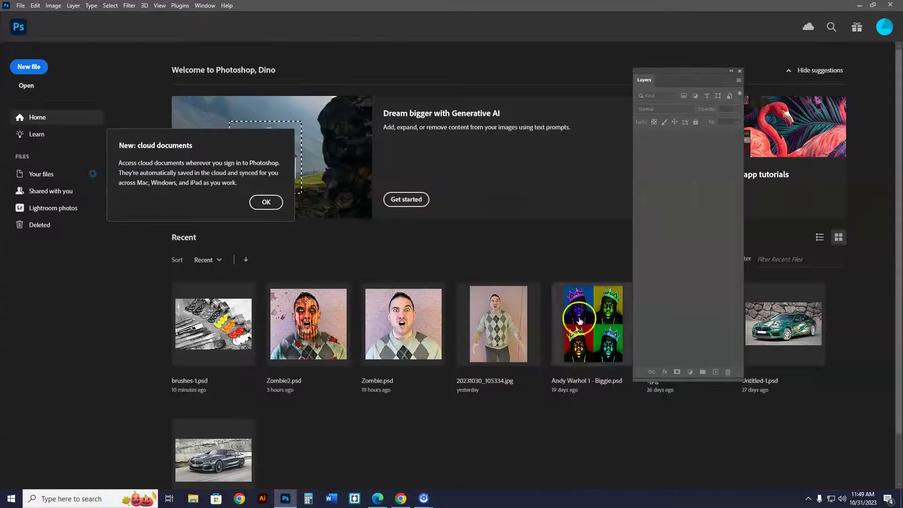
# Copy the Tensor.Art fox-with-headphones artwork from the splashing body paint image search.
pyautogui.click(403, 503)
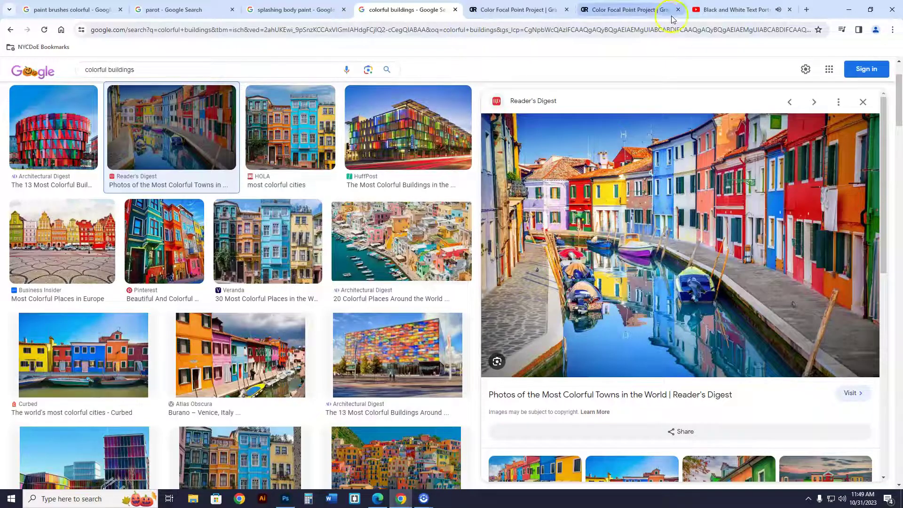
pyautogui.click(291, 12)
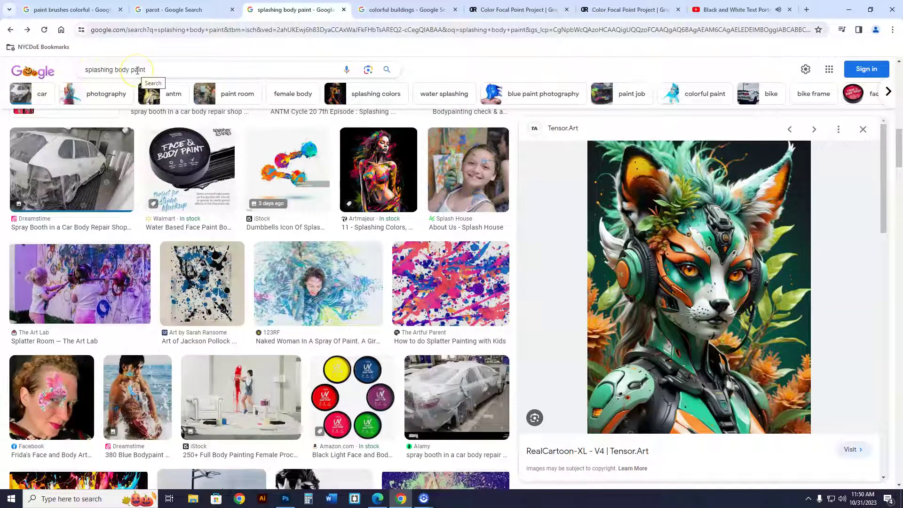
pyautogui.rightClick(721, 279)
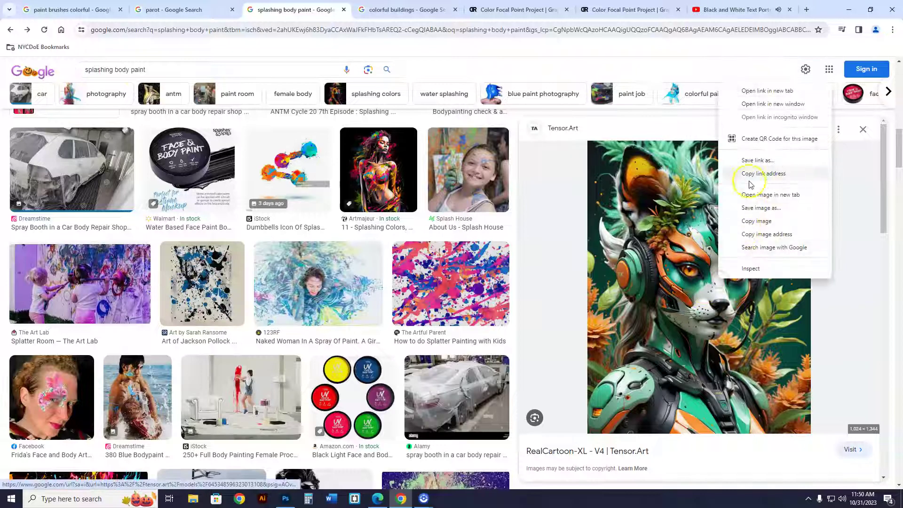
pyautogui.click(756, 221)
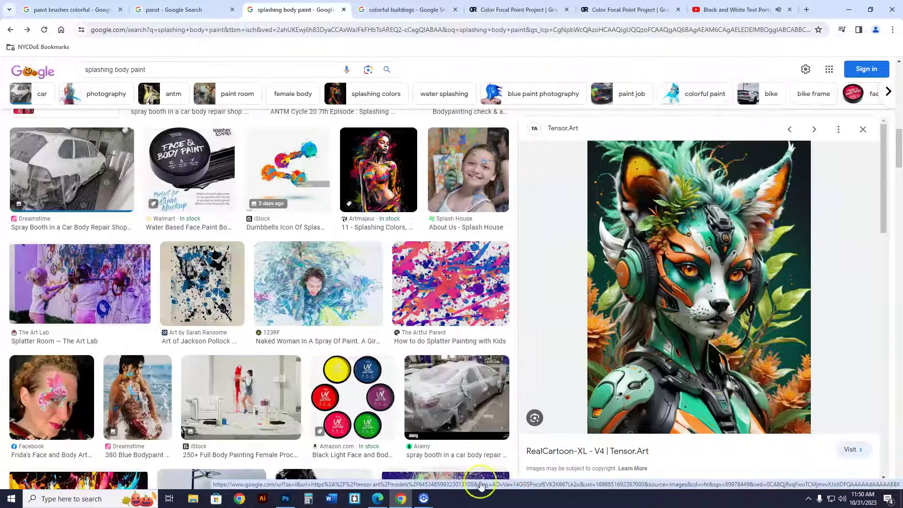
# Create a new 1024×1344 document and paste the fox artwork into it.
pyautogui.click(285, 499)
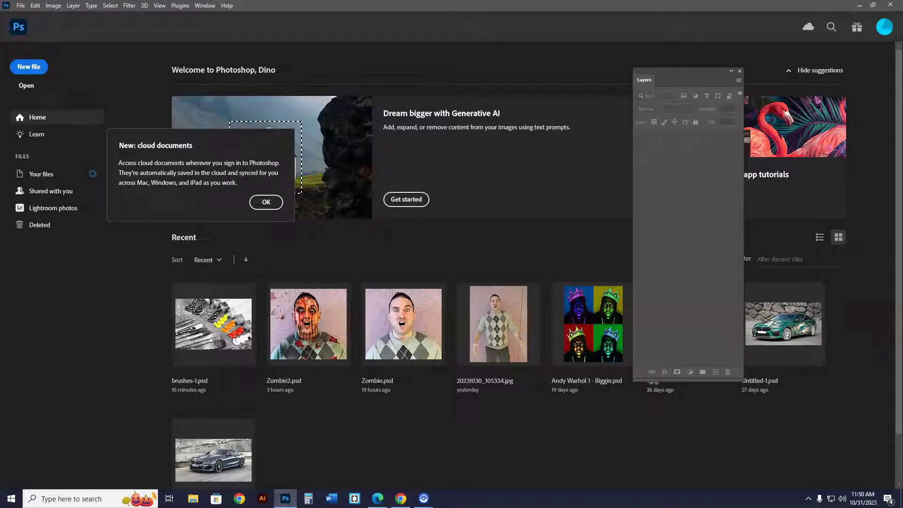
pyautogui.click(30, 70)
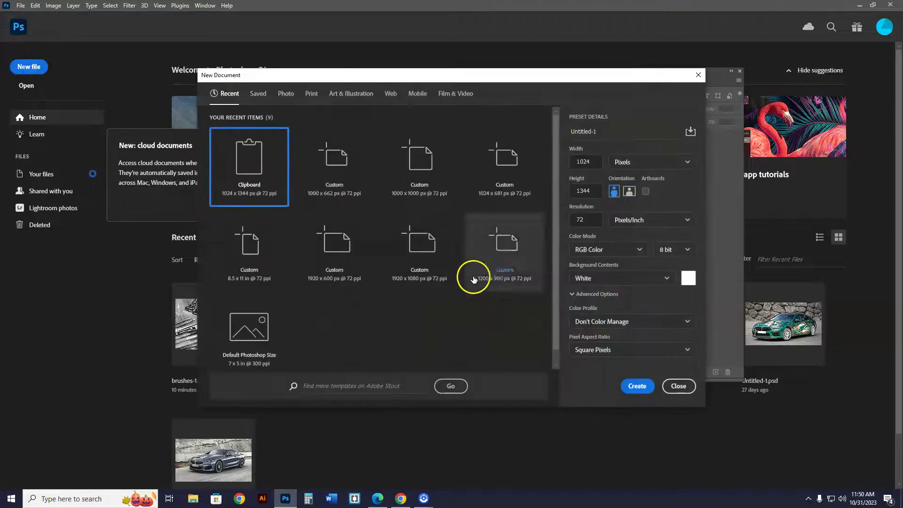
pyautogui.click(640, 387)
pyautogui.click(35, 5)
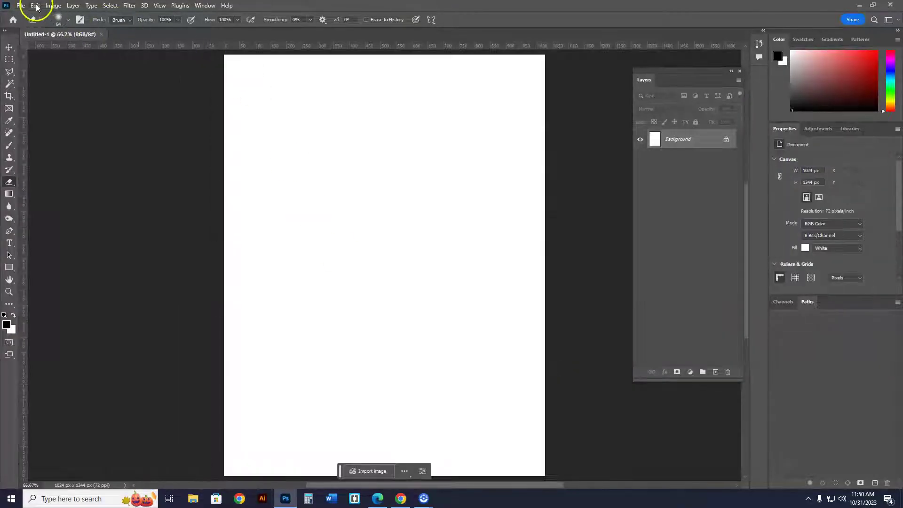
pyautogui.click(60, 78)
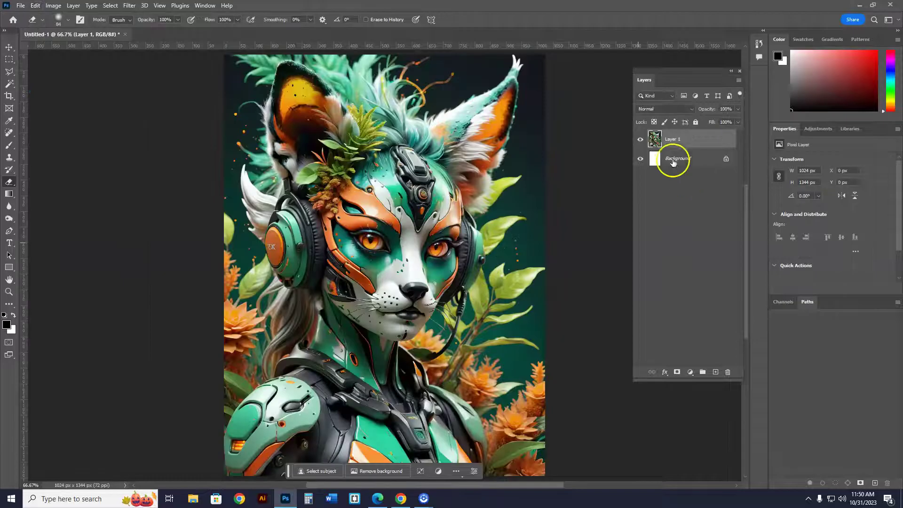
# Duplicate Layer 1 and turn the copy monochrome grayscale with Channel Mixer.
pyautogui.moveTo(670, 138); pyautogui.dragTo(718, 372)
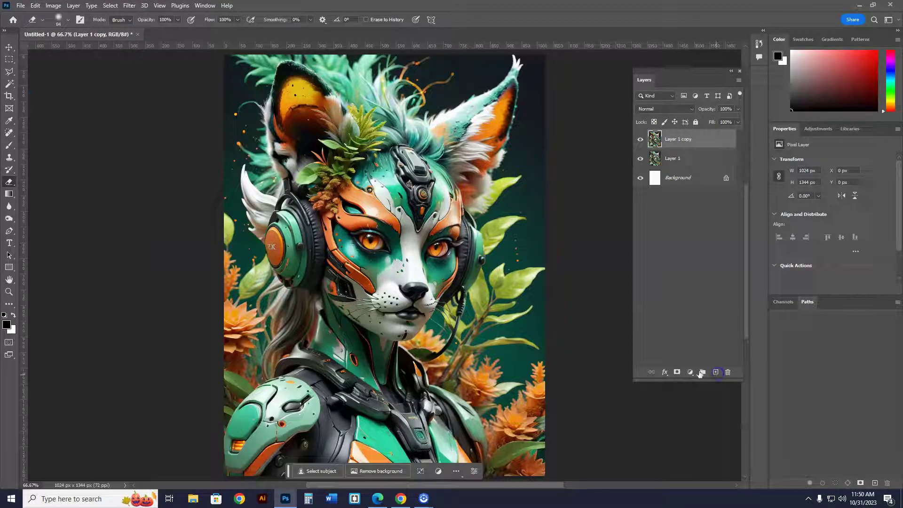
pyautogui.click(54, 6)
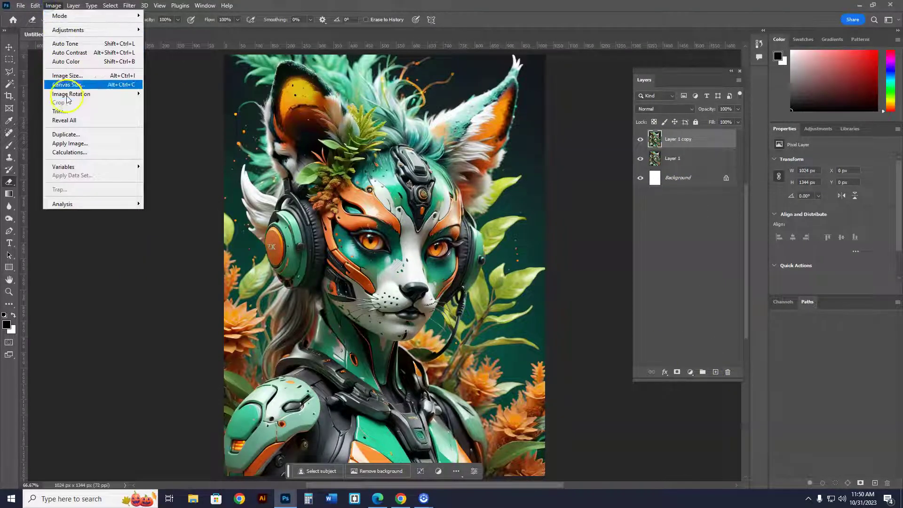
pyautogui.moveTo(70, 29)
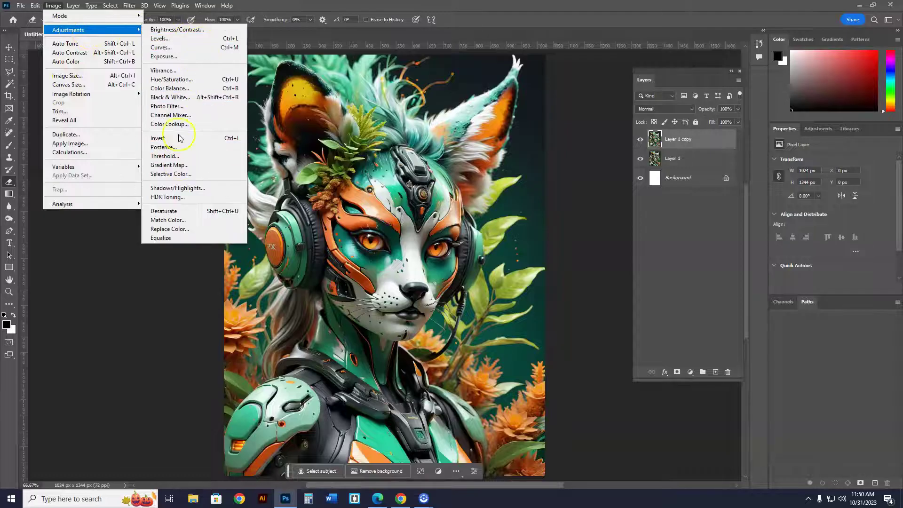
pyautogui.click(170, 115)
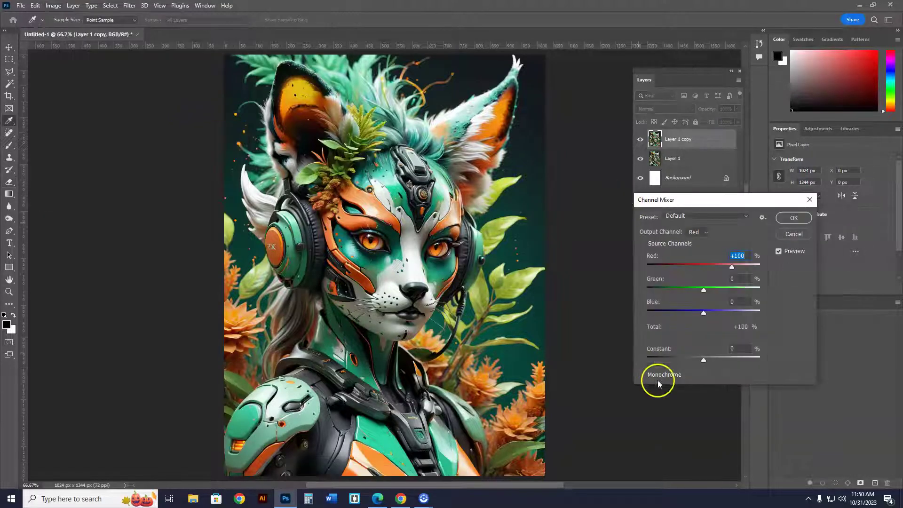
pyautogui.click(642, 375)
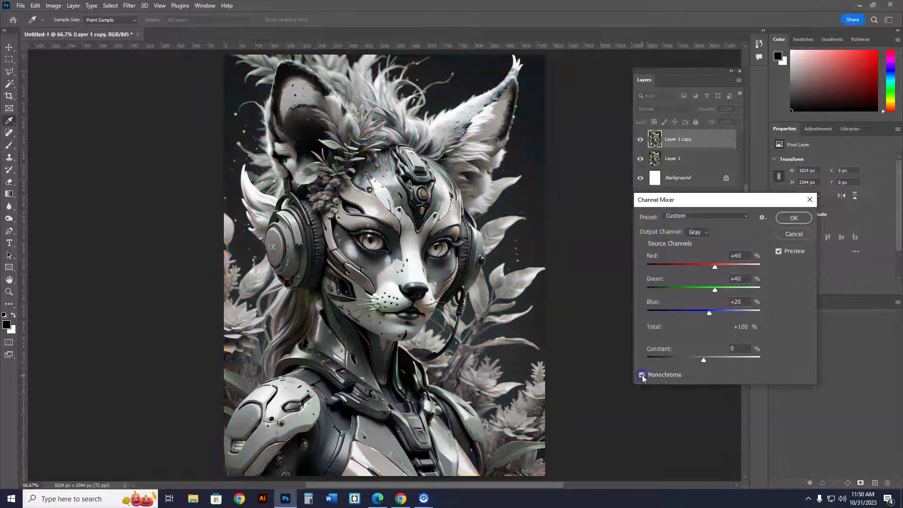
pyautogui.click(794, 218)
pyautogui.press('e')
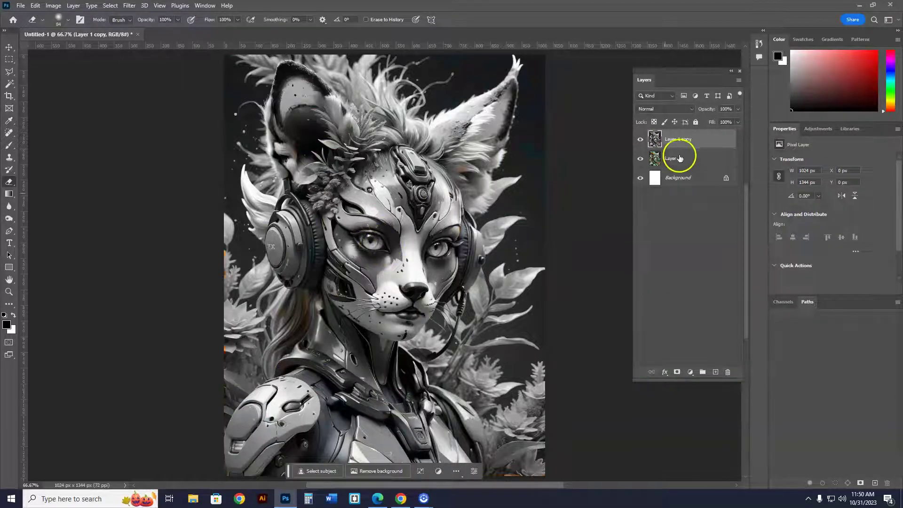
# Set a soft round ~155 px Eraser and erase Layer 1 copy over both fox eyes.
pyautogui.click(68, 20)
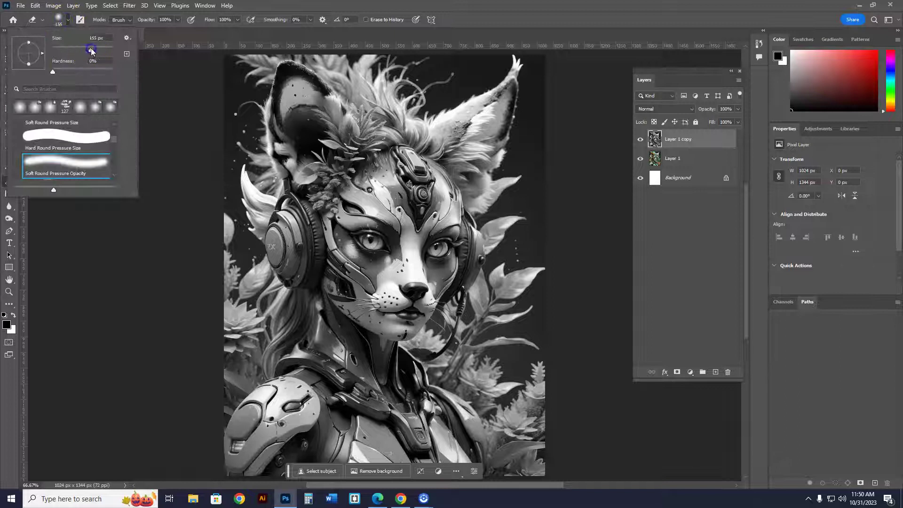
pyautogui.click(371, 241)
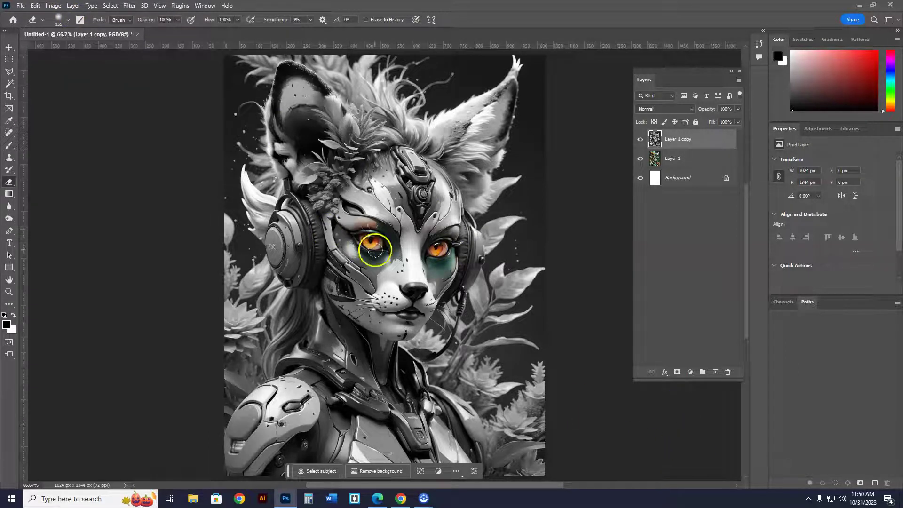
pyautogui.click(449, 249)
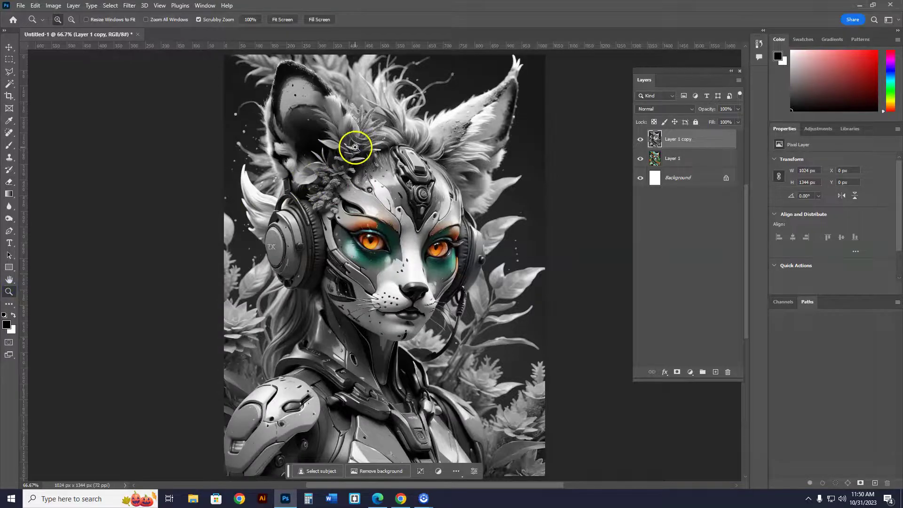
# Zoom into the forehead leaves and switch to the Polygonal Lasso Tool.
pyautogui.press('z')
pyautogui.moveTo(360, 150); pyautogui.dragTo(423, 174)
pyautogui.click(335, 206)
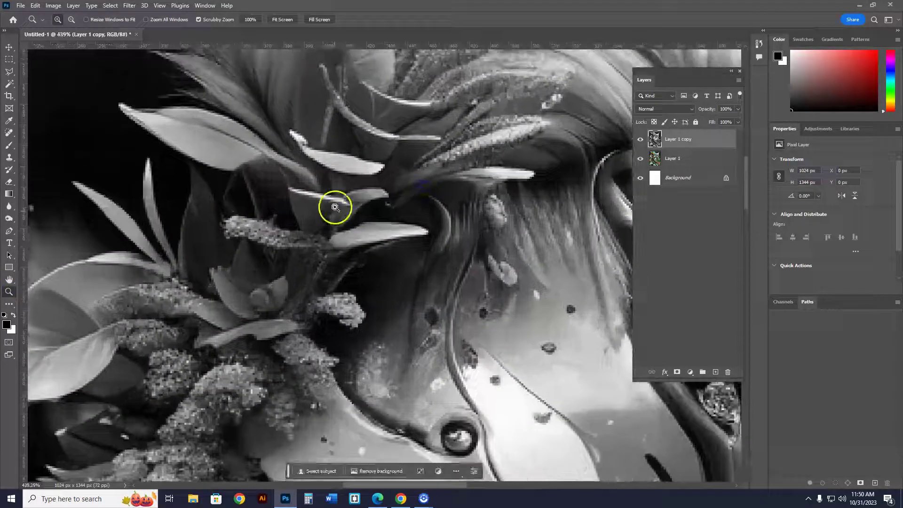
pyautogui.rightClick(6, 76)
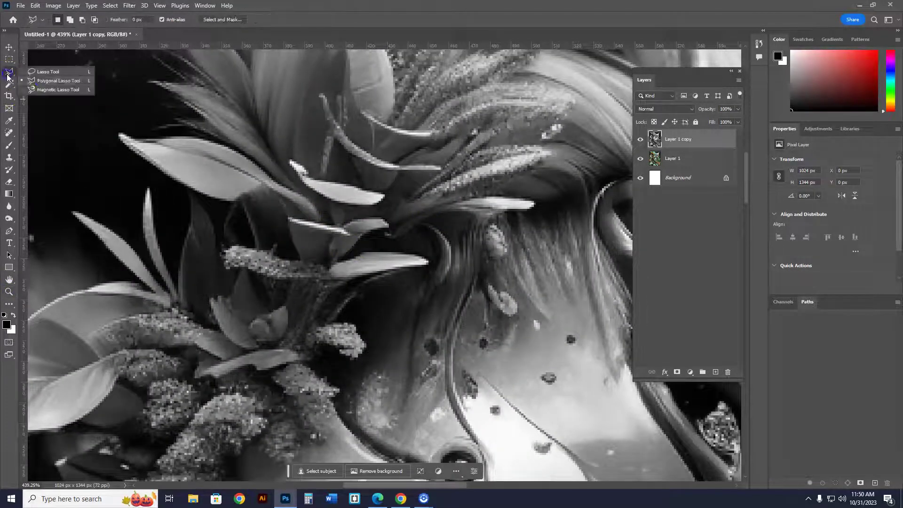
pyautogui.click(47, 81)
# Trace one forehead leaf's outline into a closed polygonal selection.
pyautogui.click(230, 203)
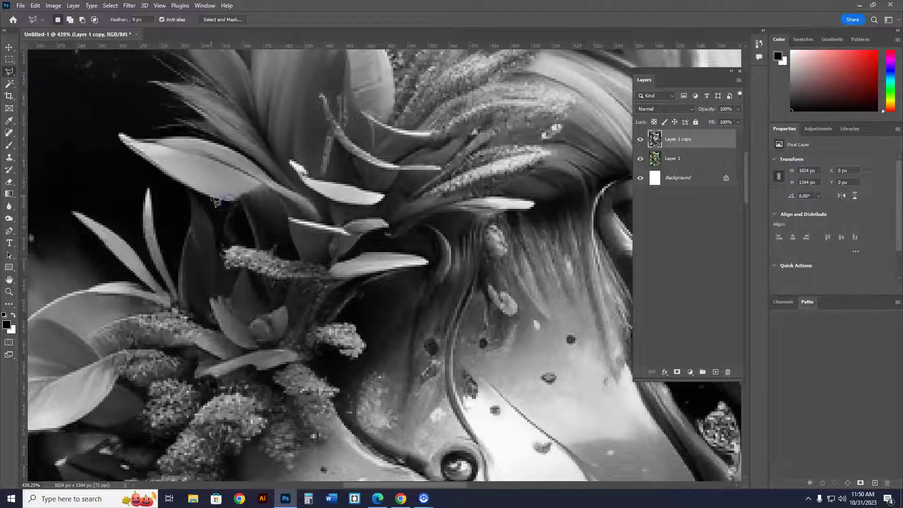
pyautogui.click(203, 194)
pyautogui.click(120, 137)
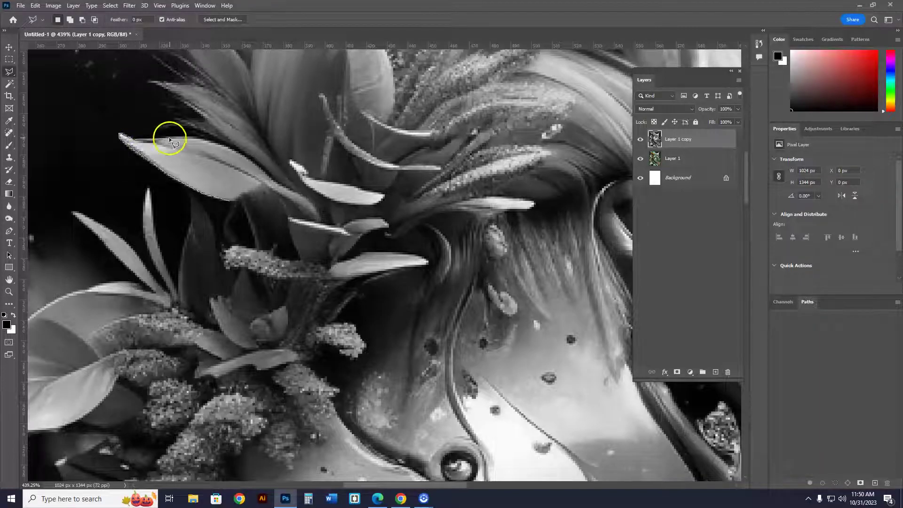
pyautogui.click(210, 139)
pyautogui.click(238, 154)
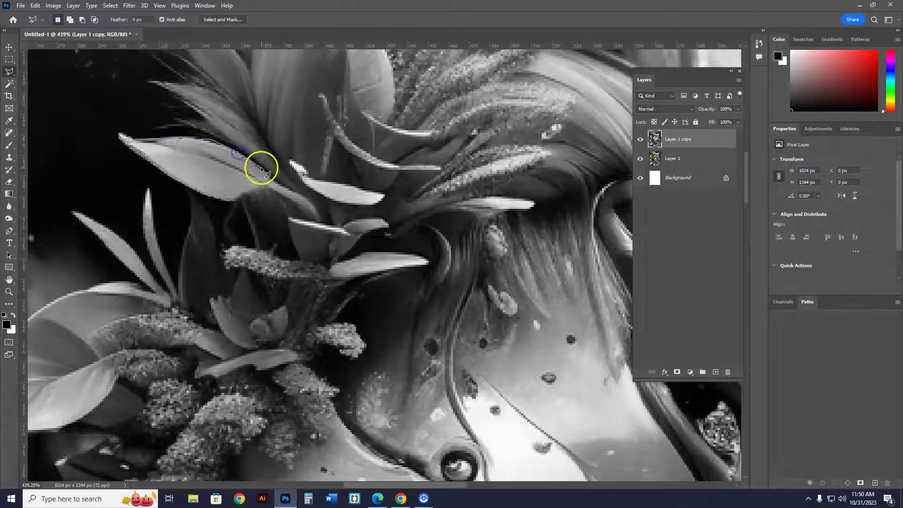
pyautogui.click(310, 202)
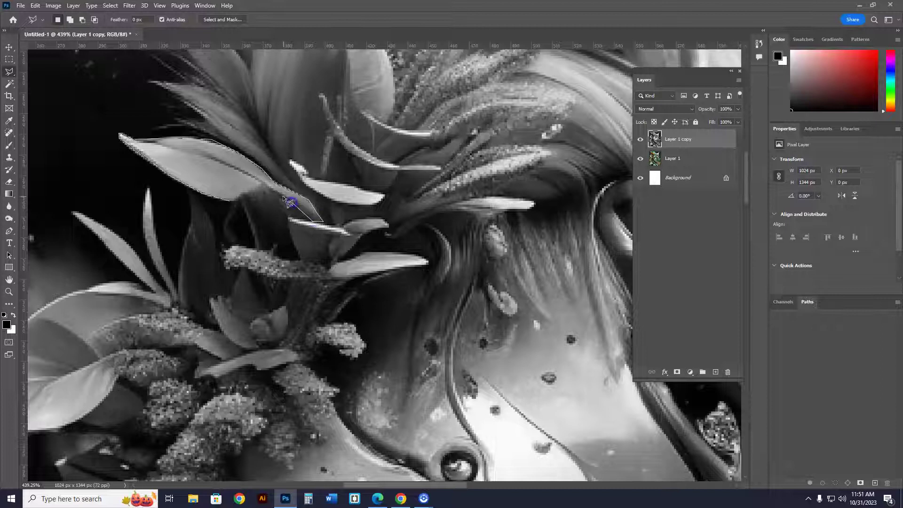
pyautogui.click(262, 186)
pyautogui.click(233, 200)
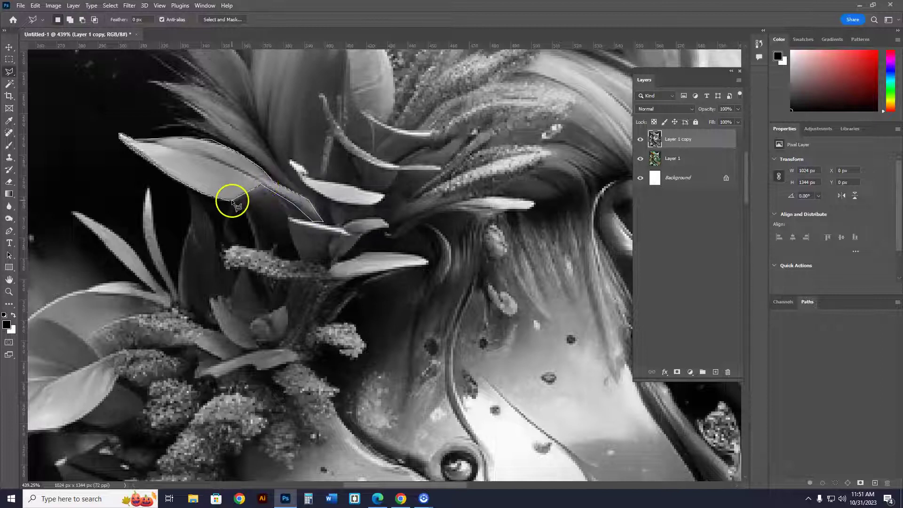
pyautogui.doubleClick(232, 201)
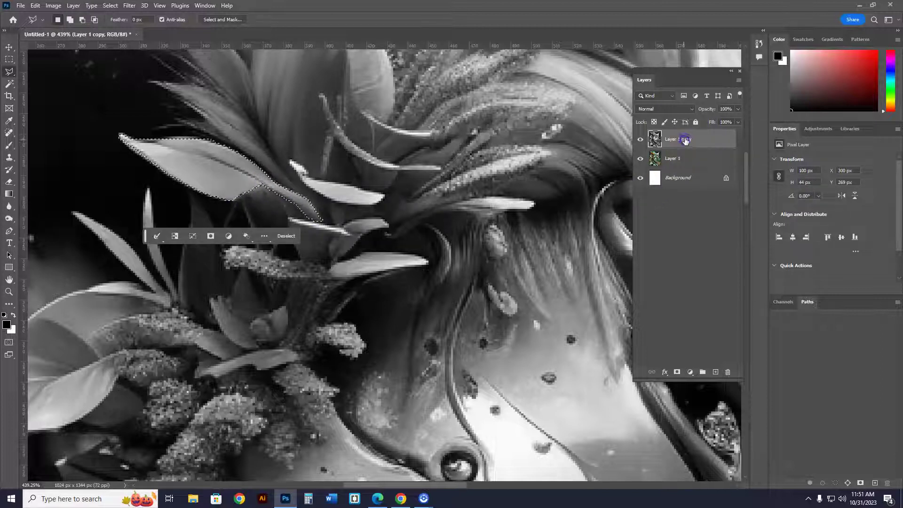
# Cut the leaf from the grayscale layer with Edit > Cut and view at 100%.
pyautogui.click(35, 5)
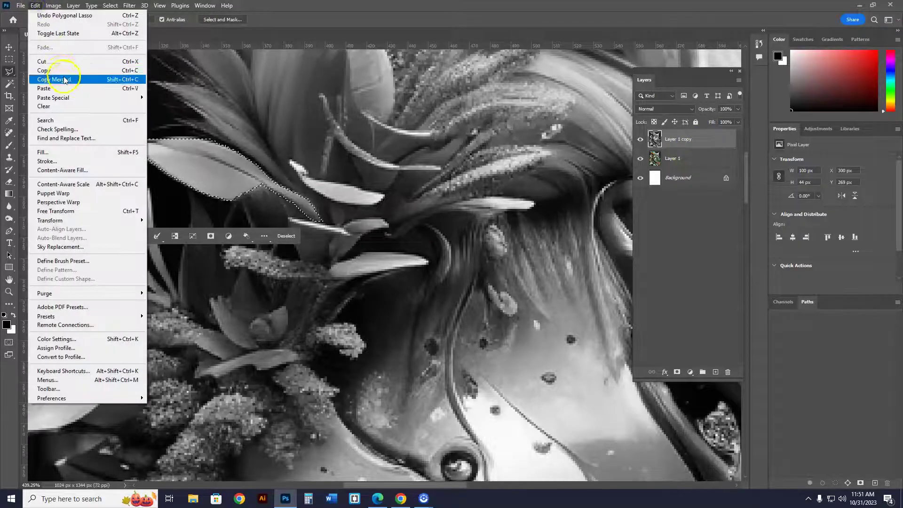
pyautogui.click(53, 61)
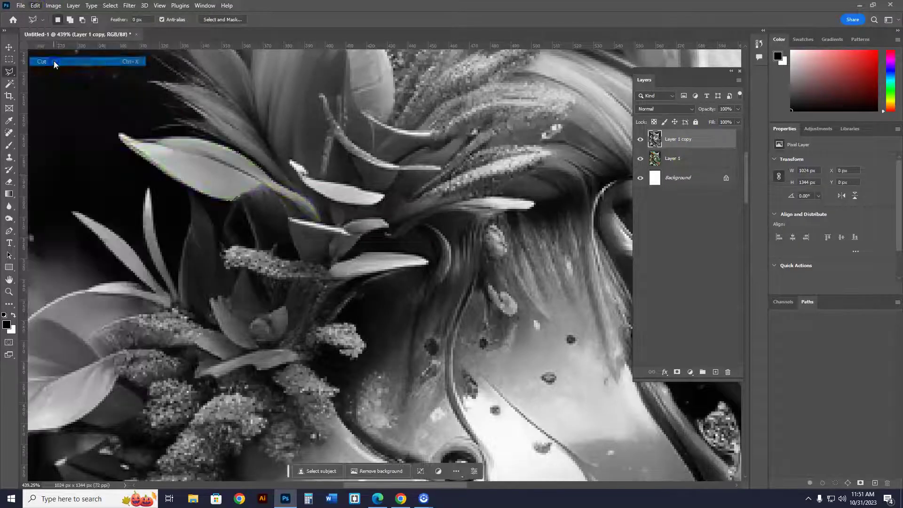
pyautogui.doubleClick(9, 291)
# Hide and re-show Layer 1 to check the orange eyes, teal paint and green leaf.
pyautogui.scroll(-5, 459, 308)
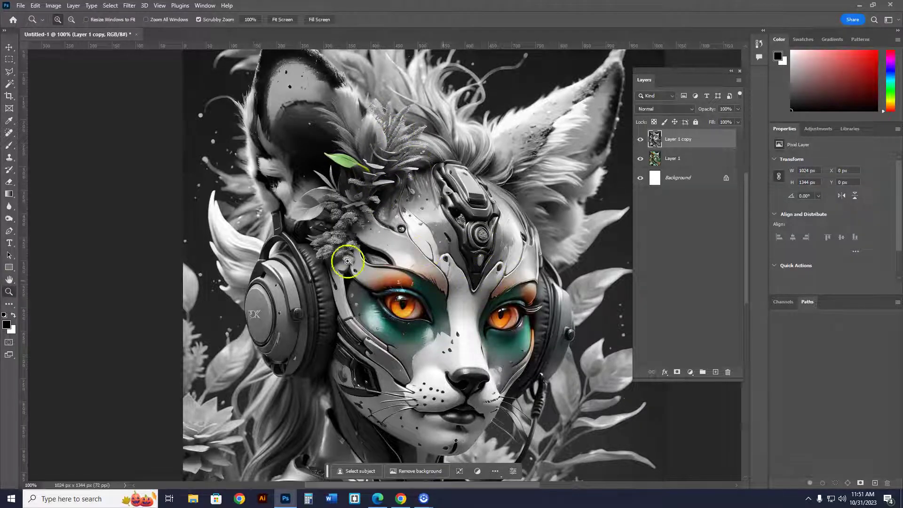
pyautogui.click(641, 158)
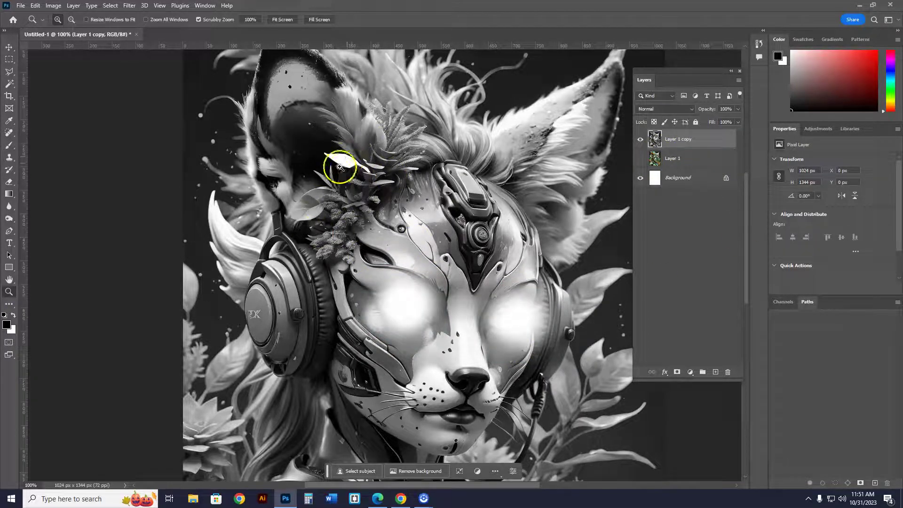
pyautogui.scroll(3, 568, 345)
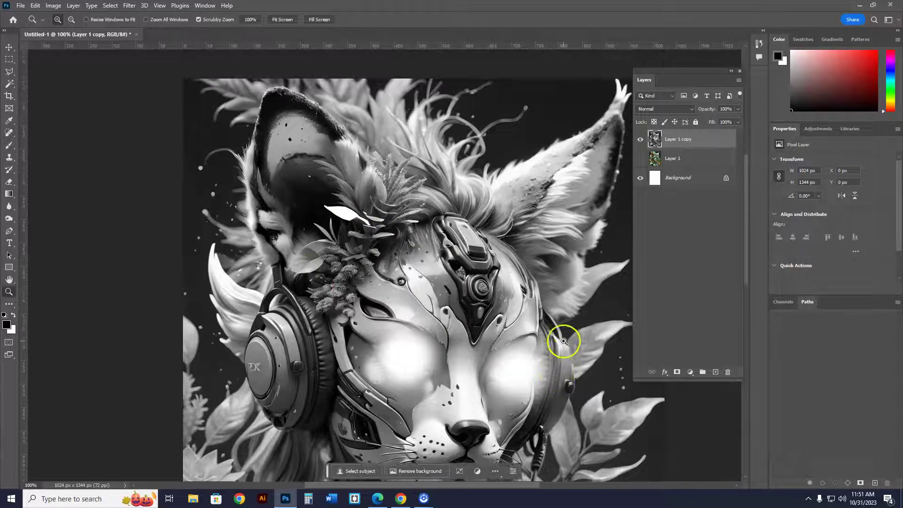
pyautogui.scroll(-2, 567, 345)
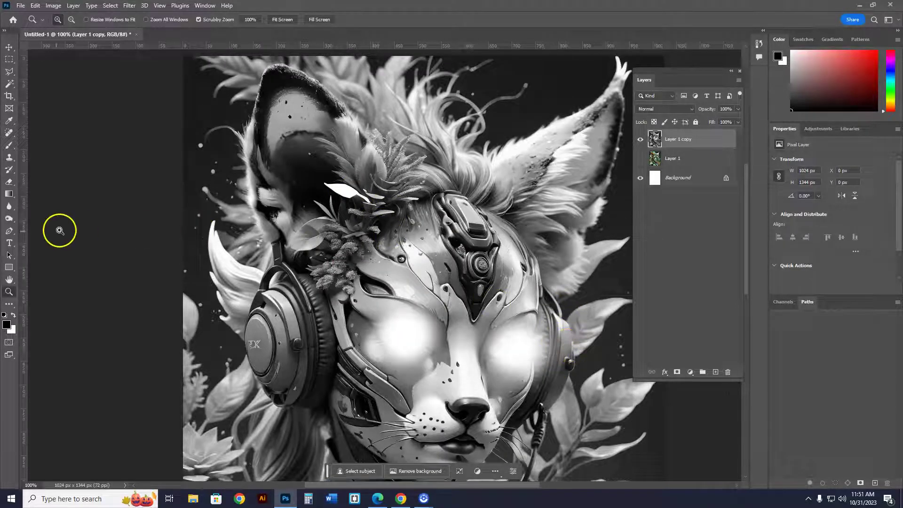
pyautogui.click(640, 158)
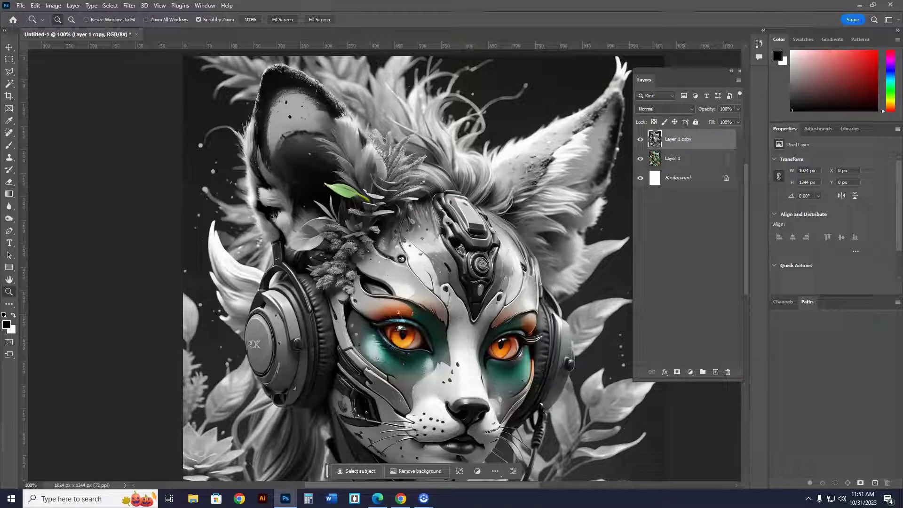
# Export As JPG, naming the file body-paint-4 in the Color Focal Points folder.
pyautogui.click(20, 5)
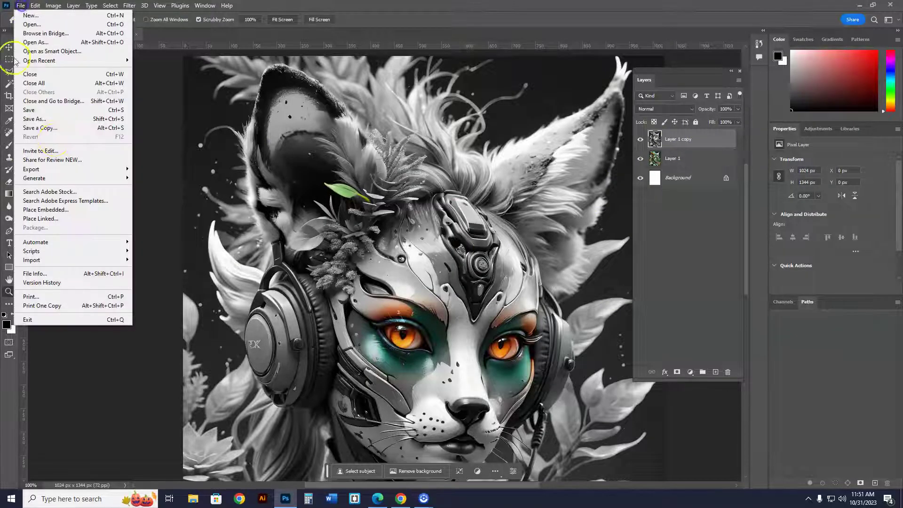
pyautogui.moveTo(40, 170)
pyautogui.click(56, 122)
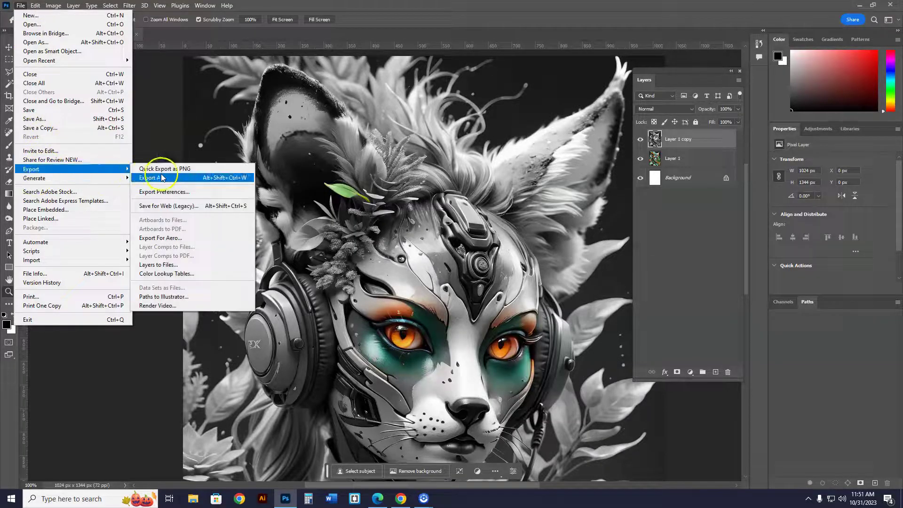
pyautogui.click(181, 178)
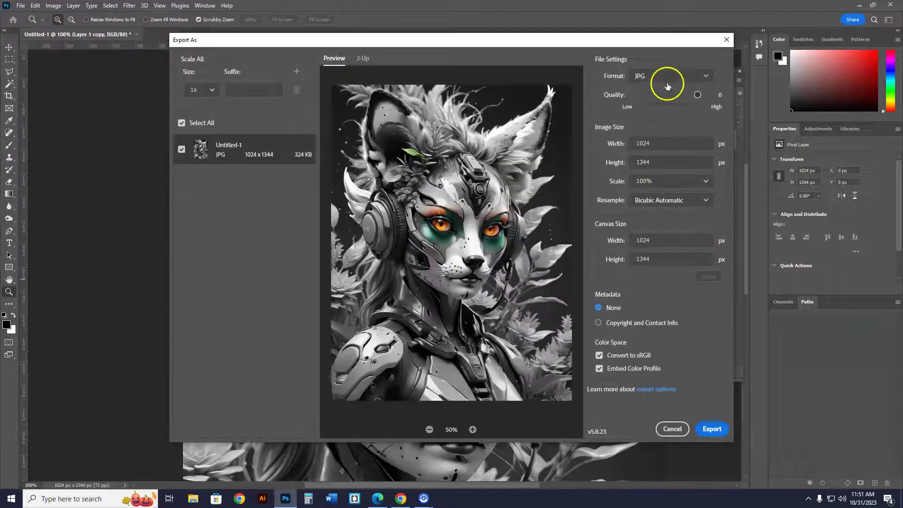
pyautogui.click(715, 429)
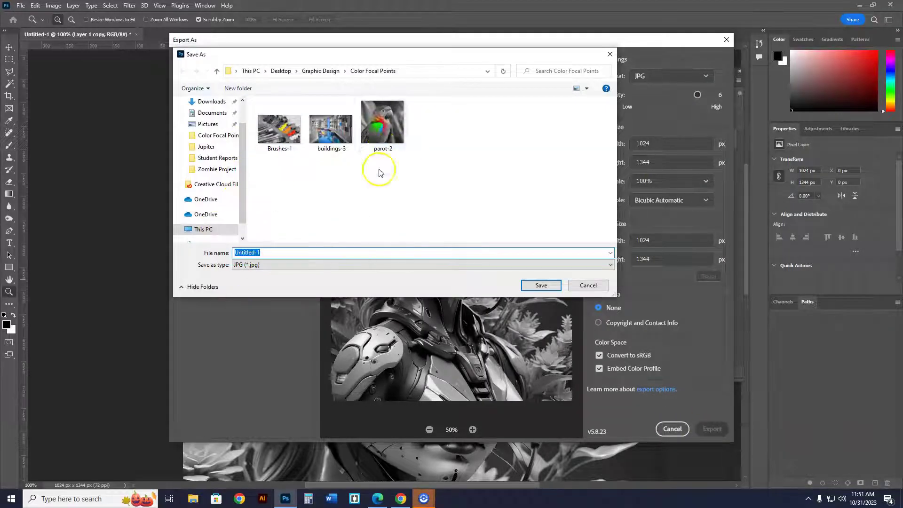
pyautogui.click(382, 138)
pyautogui.doubleClick(263, 253)
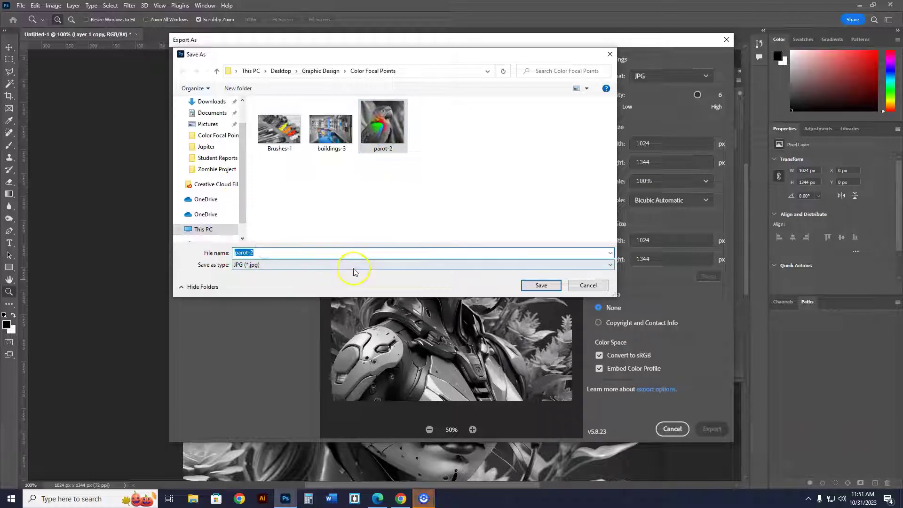
pyautogui.write('body-pain')
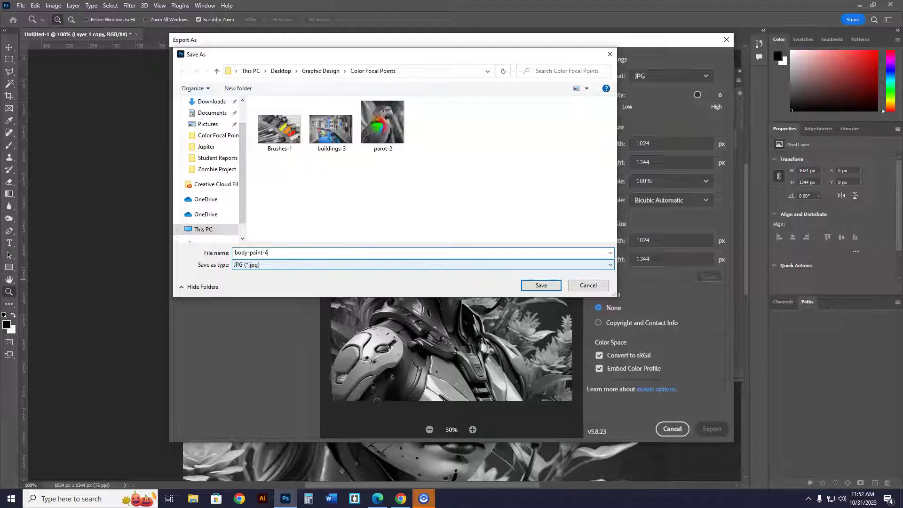
pyautogui.click(546, 285)
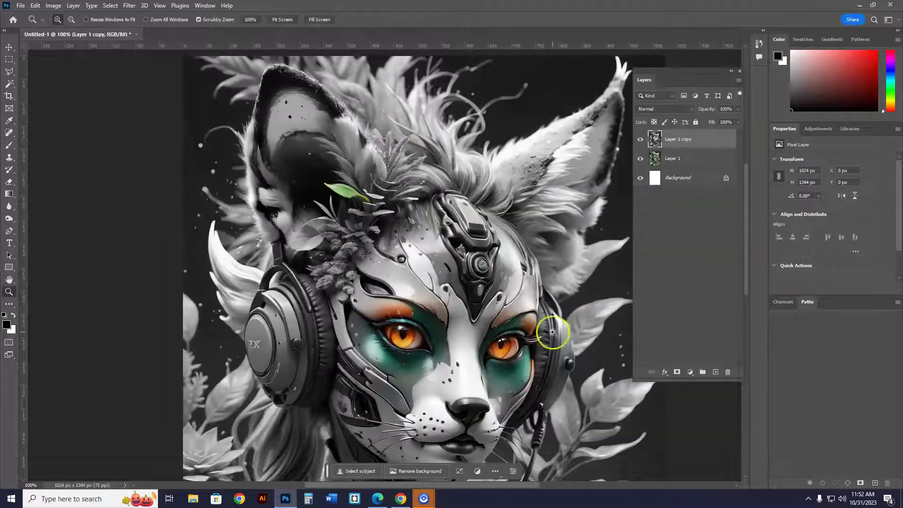
# Save as Body Paint-4.psd in Color Focal Points, accept the format options, and close the document.
pyautogui.click(23, 6)
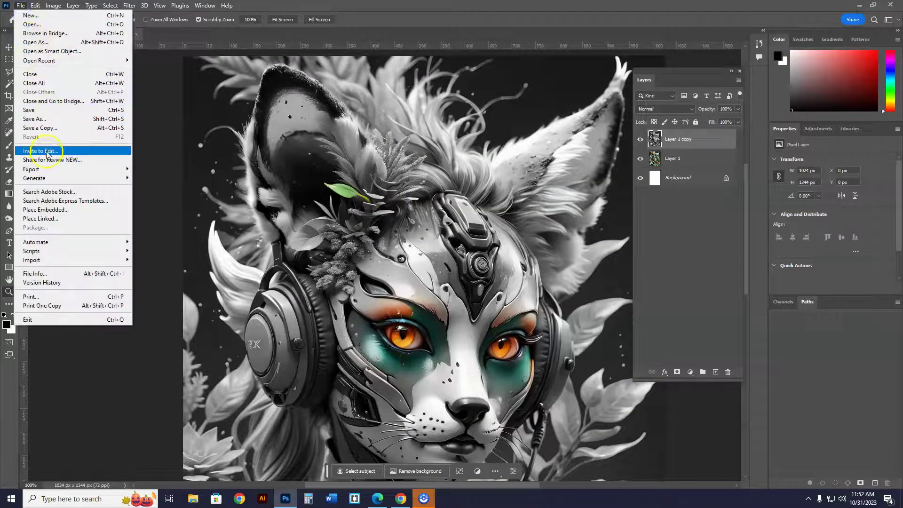
pyautogui.click(46, 121)
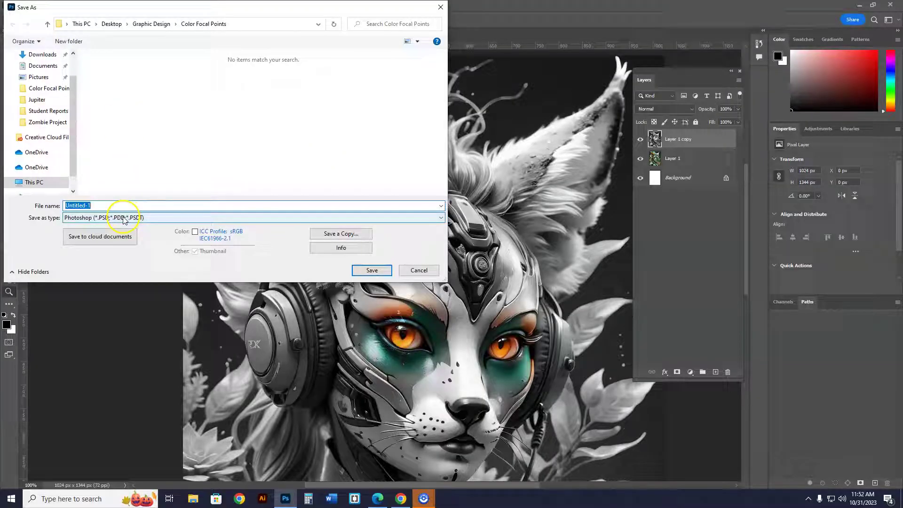
pyautogui.click(146, 30)
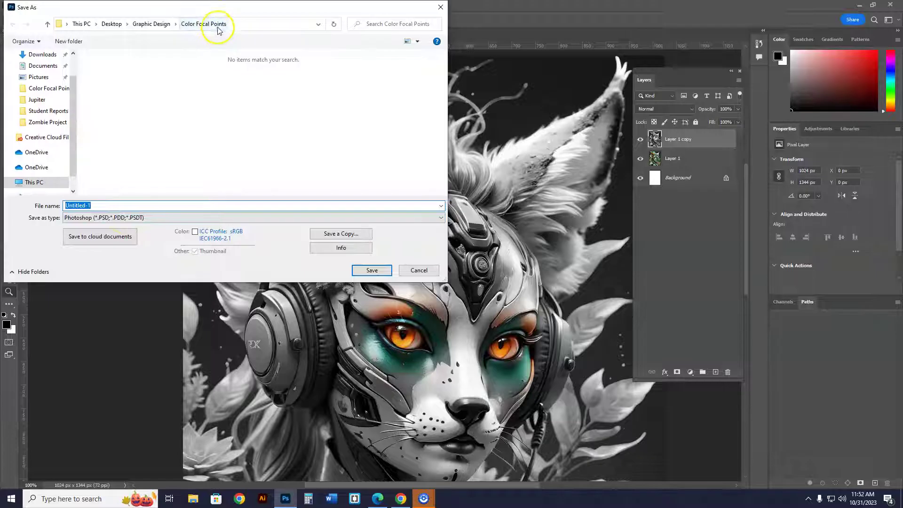
pyautogui.click(49, 26)
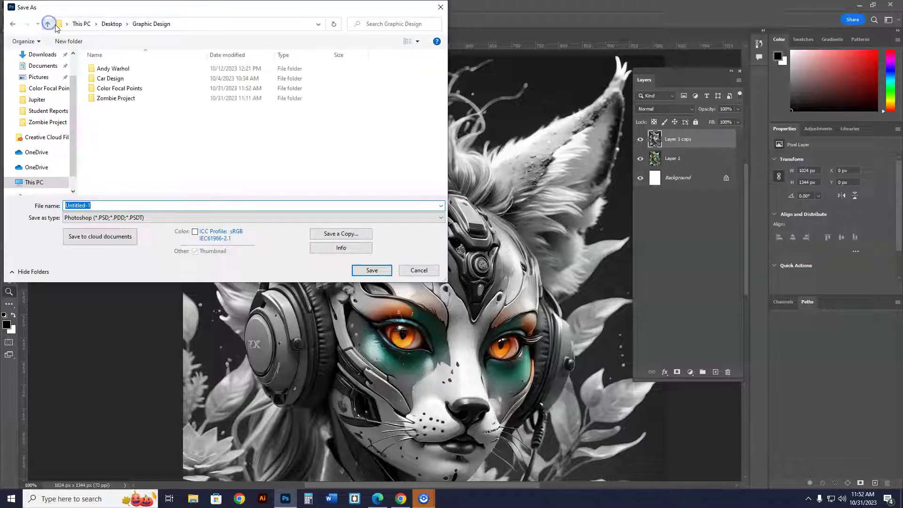
pyautogui.doubleClick(115, 88)
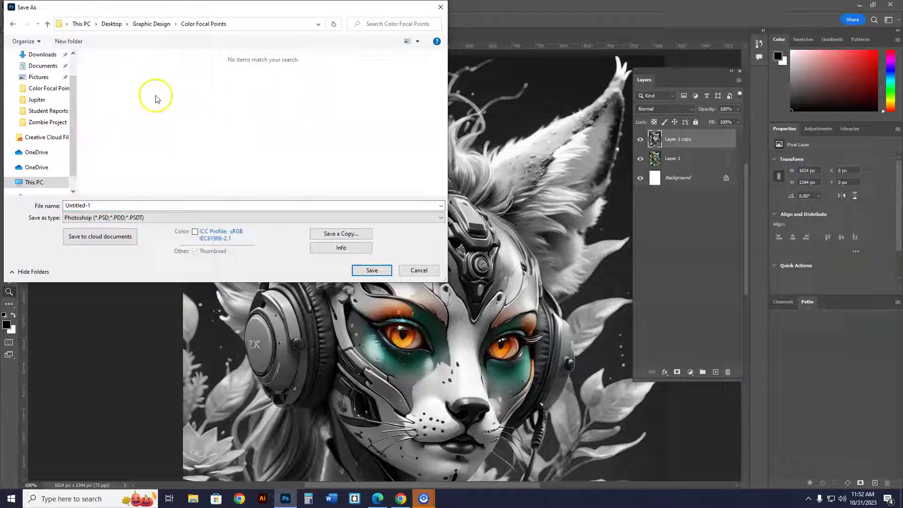
pyautogui.click(102, 219)
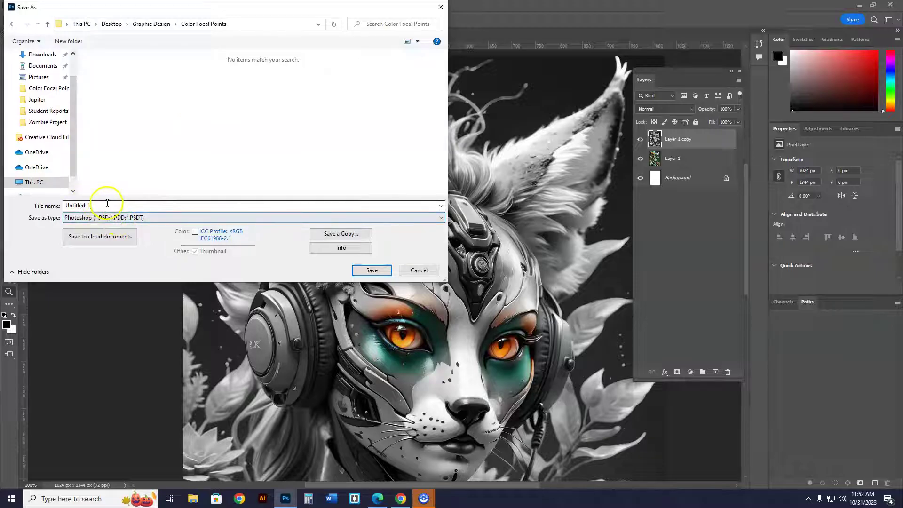
pyautogui.doubleClick(103, 205)
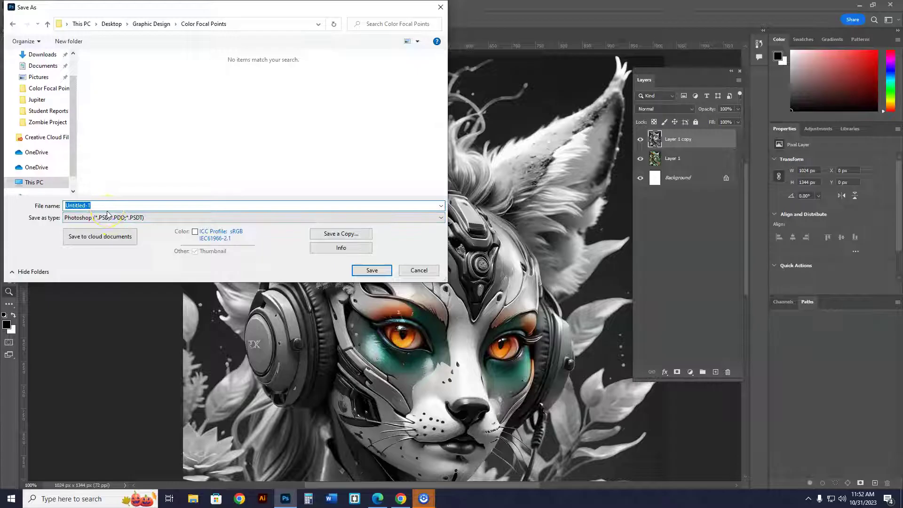
pyautogui.write('Body Paint-4')
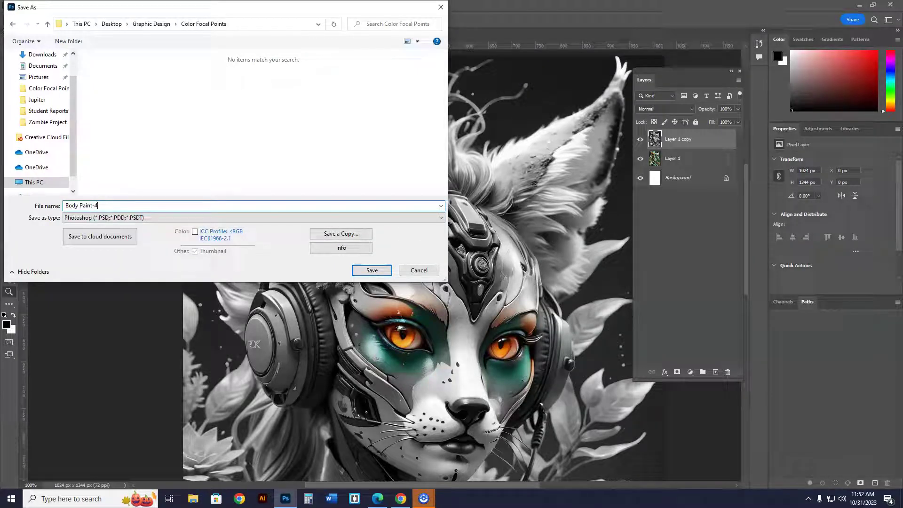
pyautogui.click(372, 271)
pyautogui.click(552, 142)
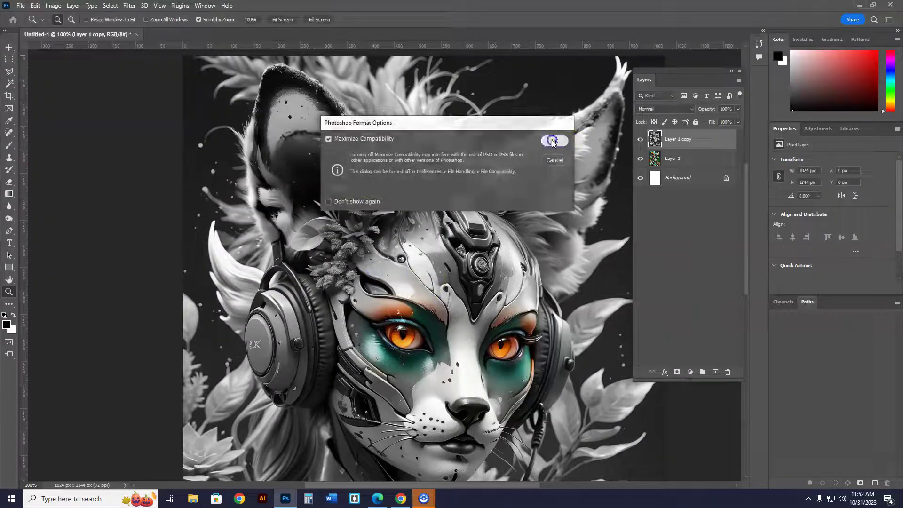
pyautogui.click(149, 34)
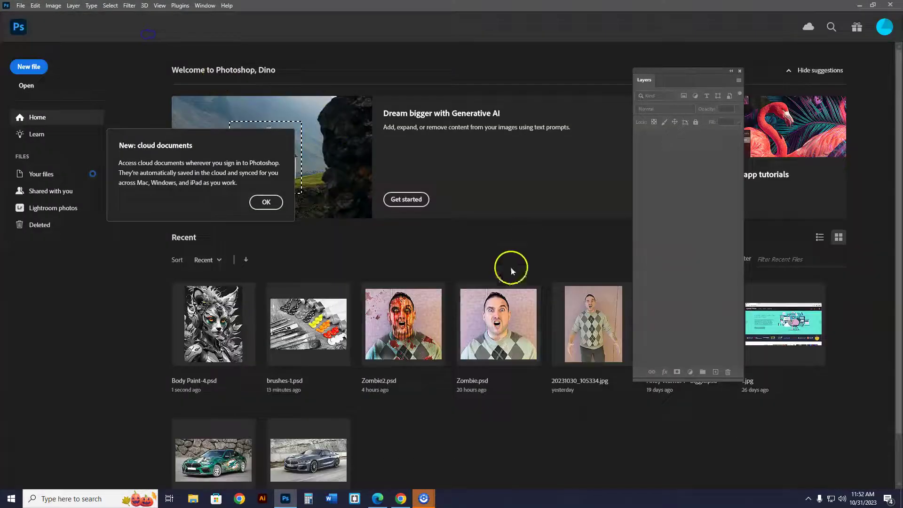
# In Chrome, replace the body paint search with a Google Images search for 'nebula'.
pyautogui.click(401, 499)
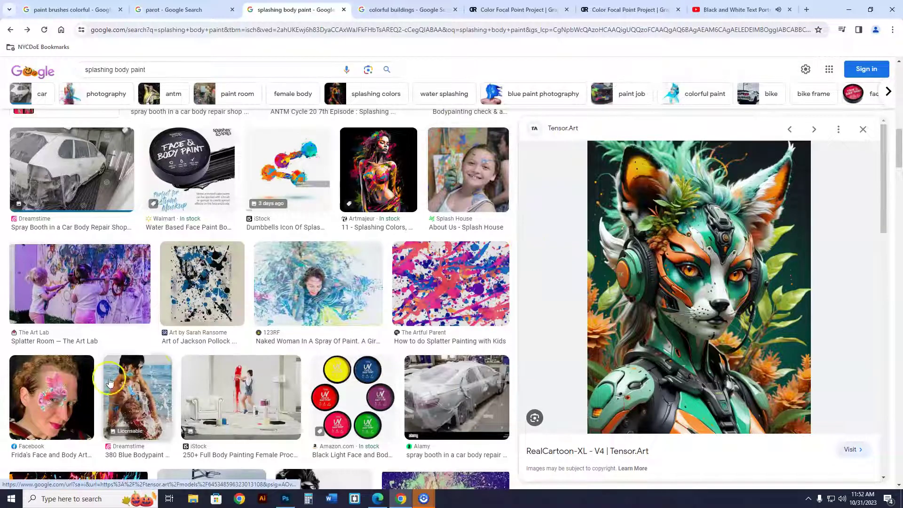
pyautogui.click(411, 11)
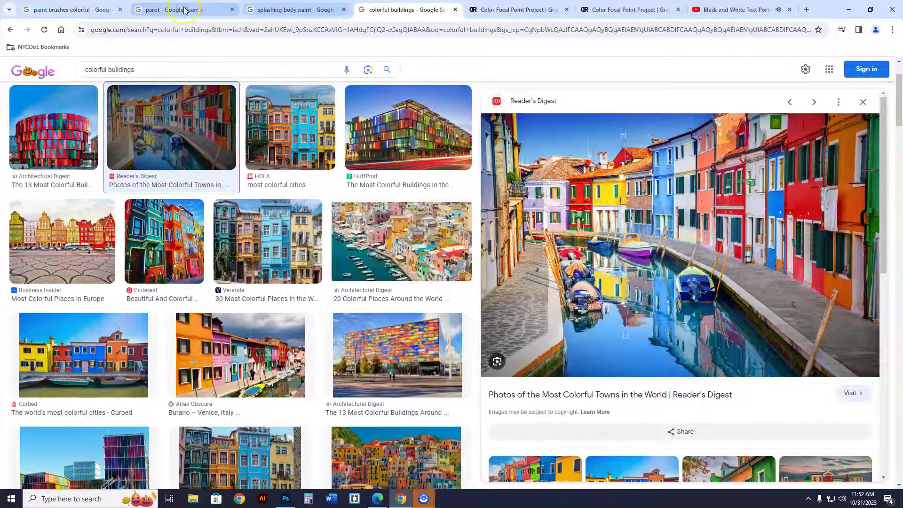
pyautogui.click(232, 16)
pyautogui.click(75, 9)
pyautogui.click(285, 10)
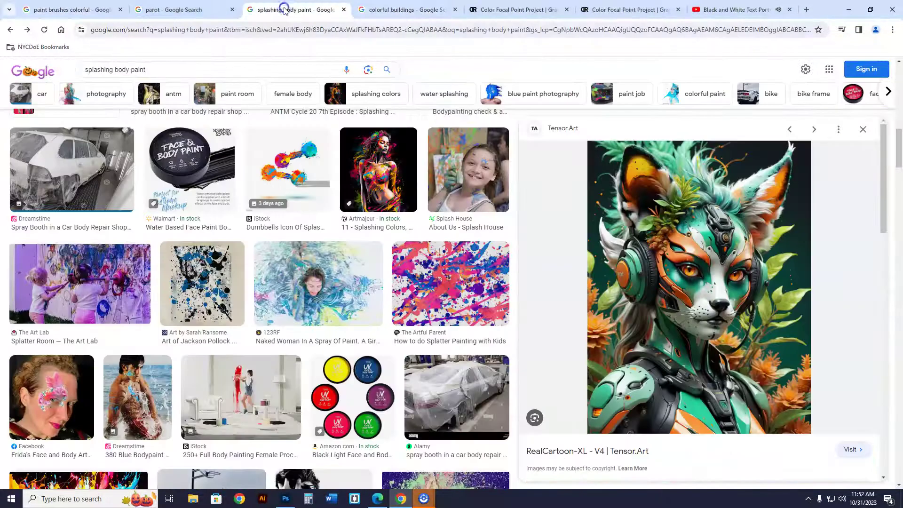
pyautogui.click(166, 68)
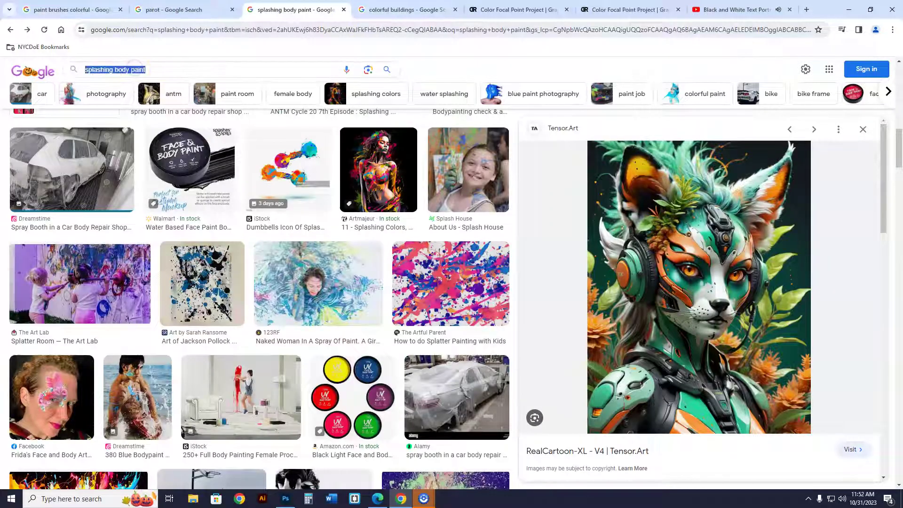
pyautogui.write('nebula')
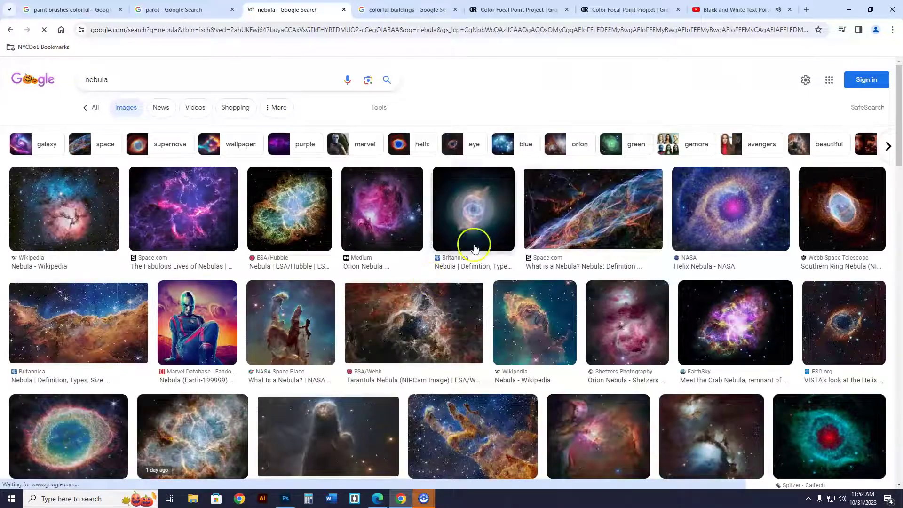
# Copy the Great Nebula in Orion image from the results and return to Photoshop.
pyautogui.scroll(-1, 555, 276)
pyautogui.scroll(-3, 590, 273)
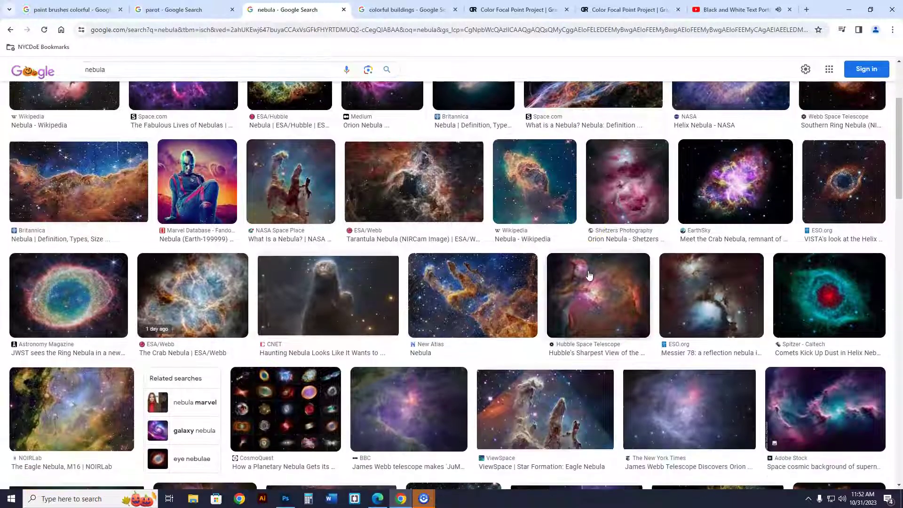
pyautogui.scroll(-3, 524, 312)
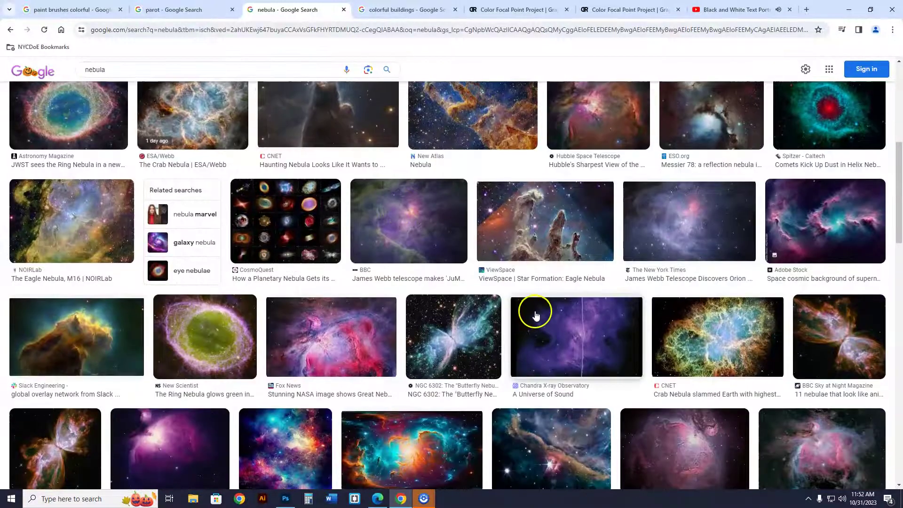
pyautogui.click(330, 340)
pyautogui.rightClick(747, 226)
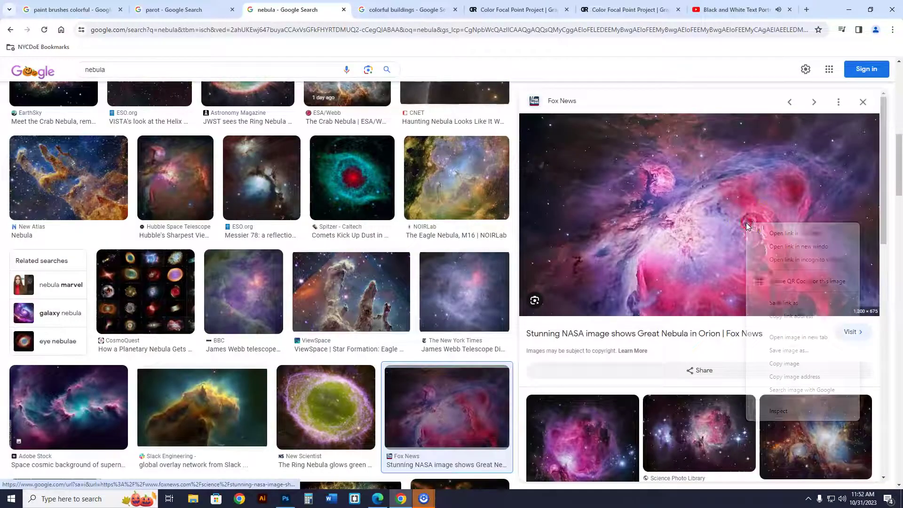
pyautogui.click(794, 365)
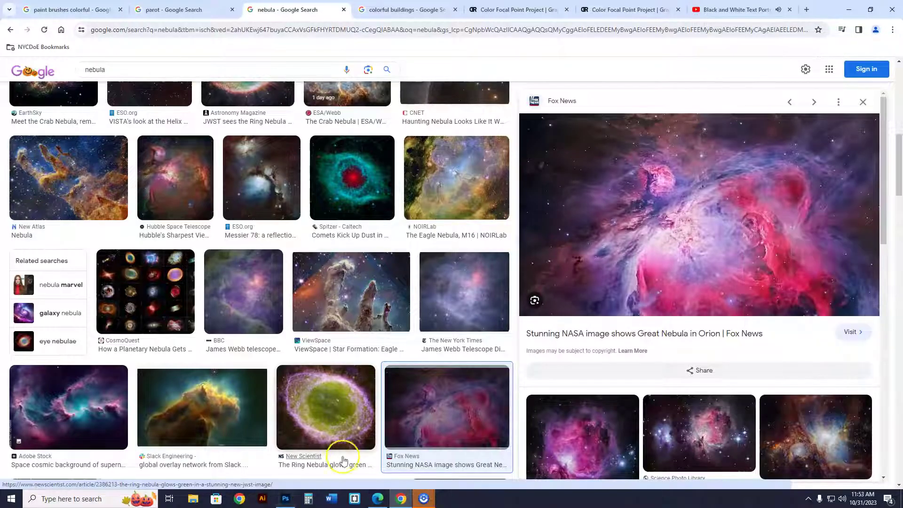
pyautogui.click(286, 499)
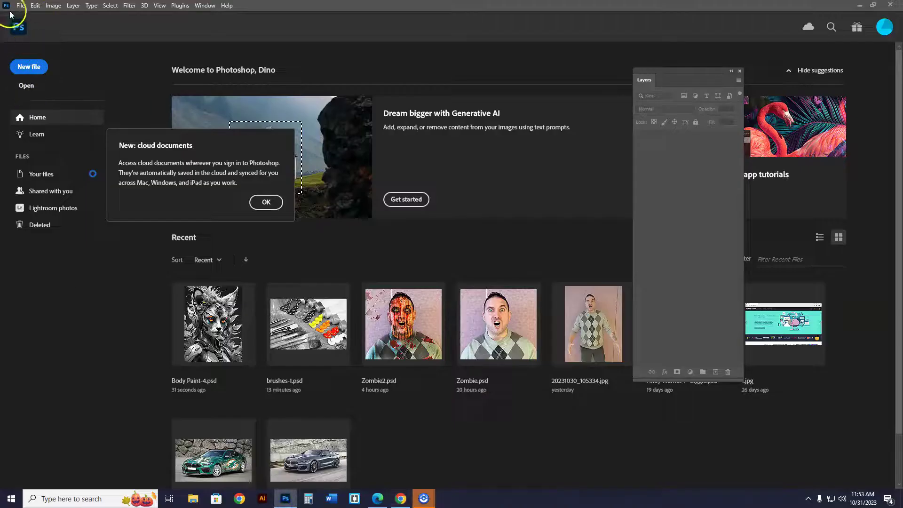
# Paste the nebula into a new 1200×675 document and duplicate it as layer BNW.
pyautogui.click(31, 69)
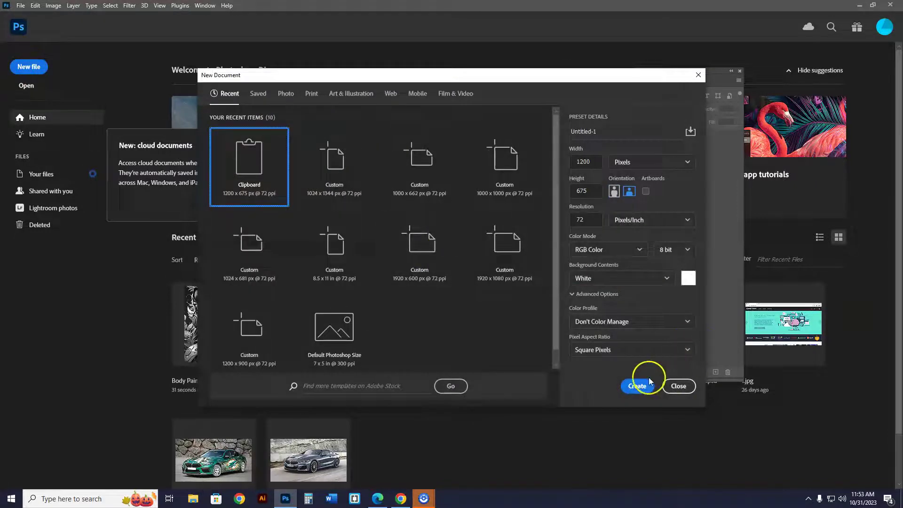
pyautogui.click(638, 384)
pyautogui.click(35, 6)
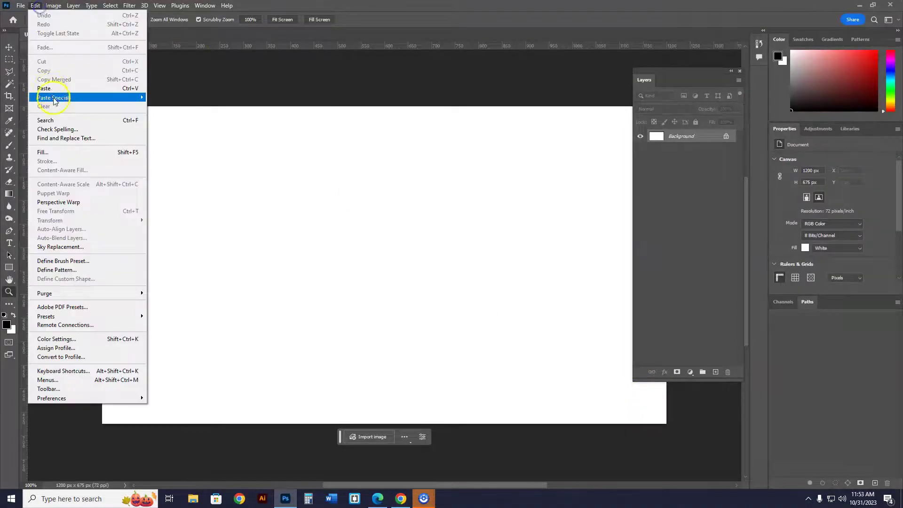
pyautogui.click(53, 91)
pyautogui.moveTo(680, 136); pyautogui.dragTo(716, 373)
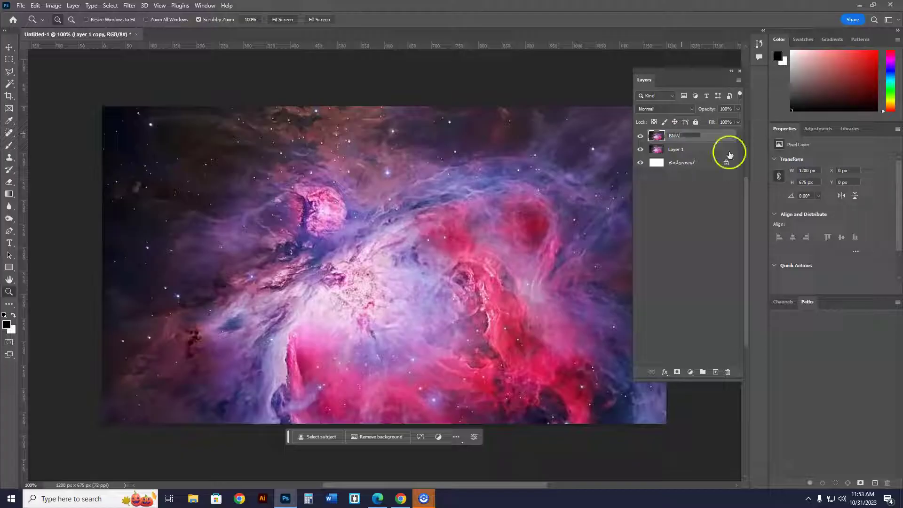
pyautogui.press('Return')
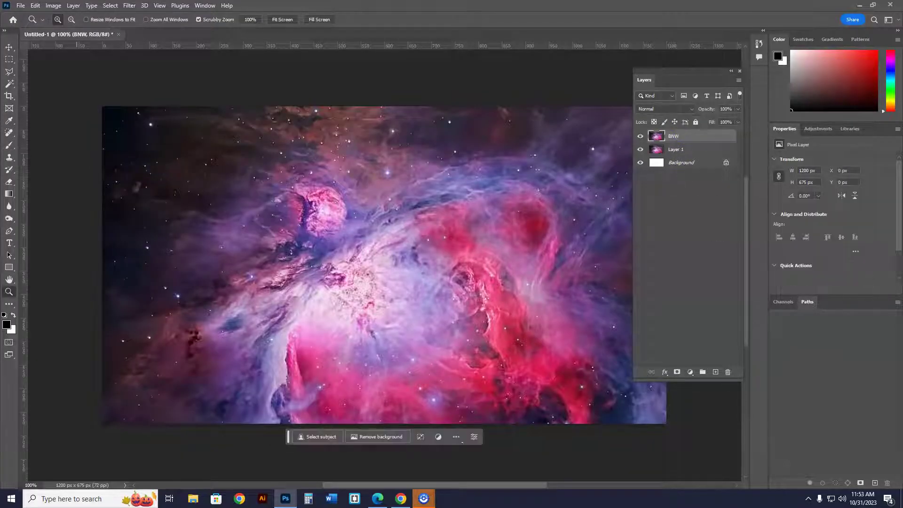
# Make the BNW layer black and white using Channel Mixer with Monochrome checked.
pyautogui.click(54, 5)
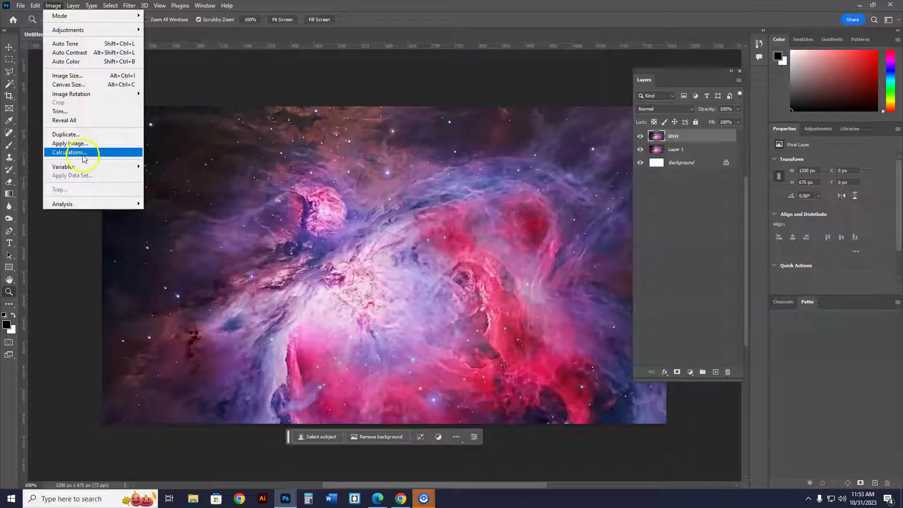
pyautogui.moveTo(75, 30)
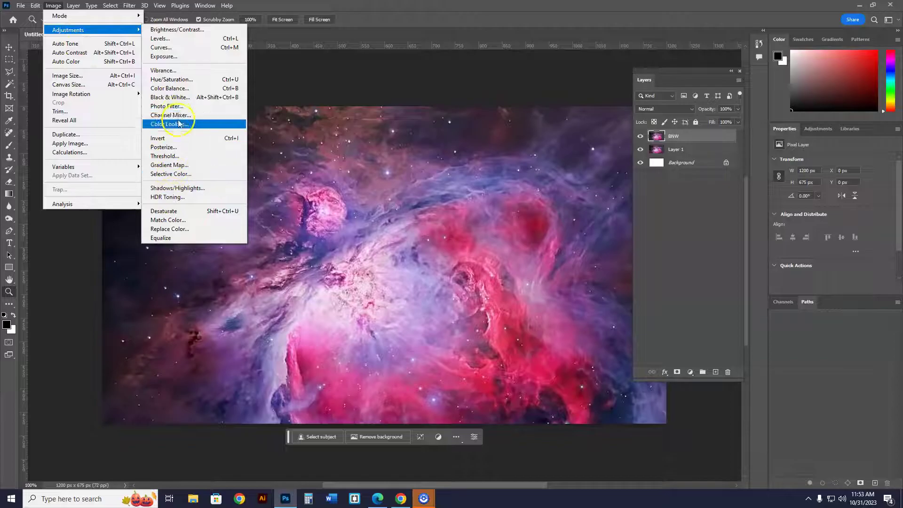
pyautogui.click(172, 115)
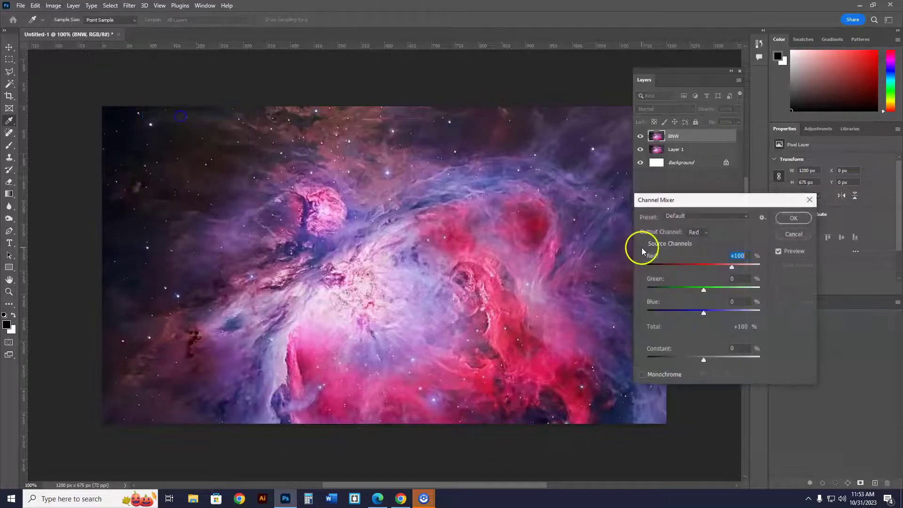
pyautogui.click(646, 376)
pyautogui.click(794, 218)
# Erase the nebula's centre with an enlarged Eraser brush to reveal pink and purple.
pyautogui.press('z')
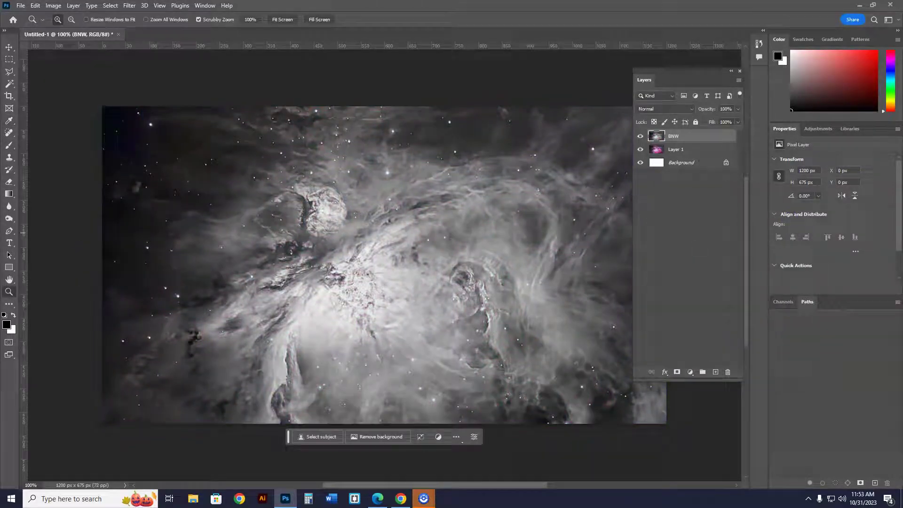
pyautogui.moveTo(13, 186); pyautogui.dragTo(58, 185)
pyautogui.click(68, 20)
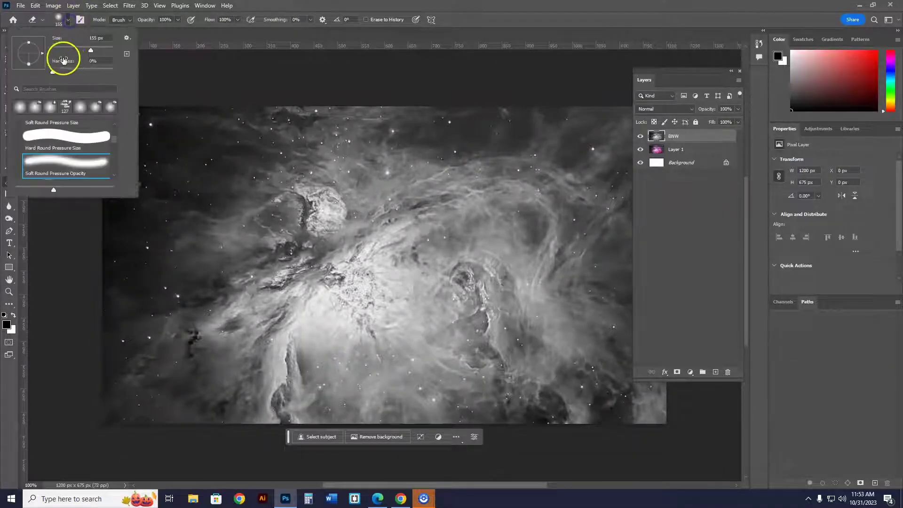
pyautogui.moveTo(66, 51); pyautogui.dragTo(91, 52)
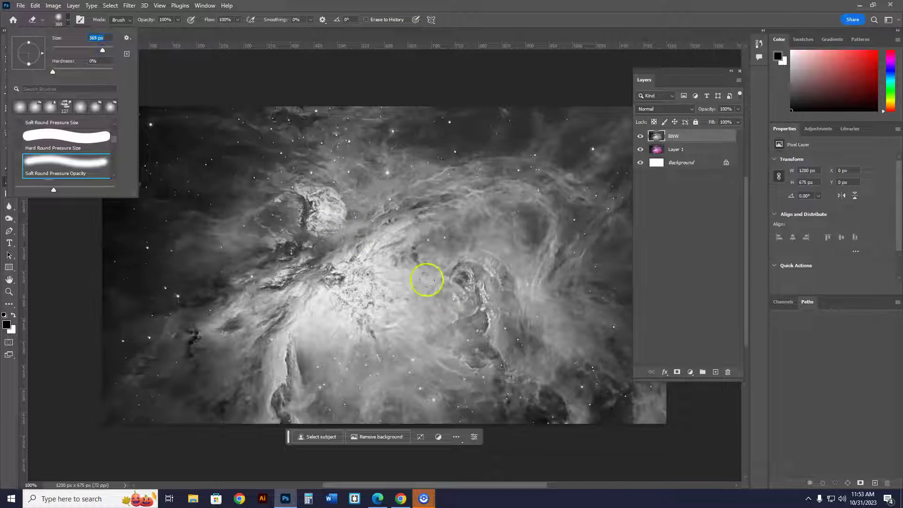
pyautogui.moveTo(363, 274); pyautogui.dragTo(357, 274)
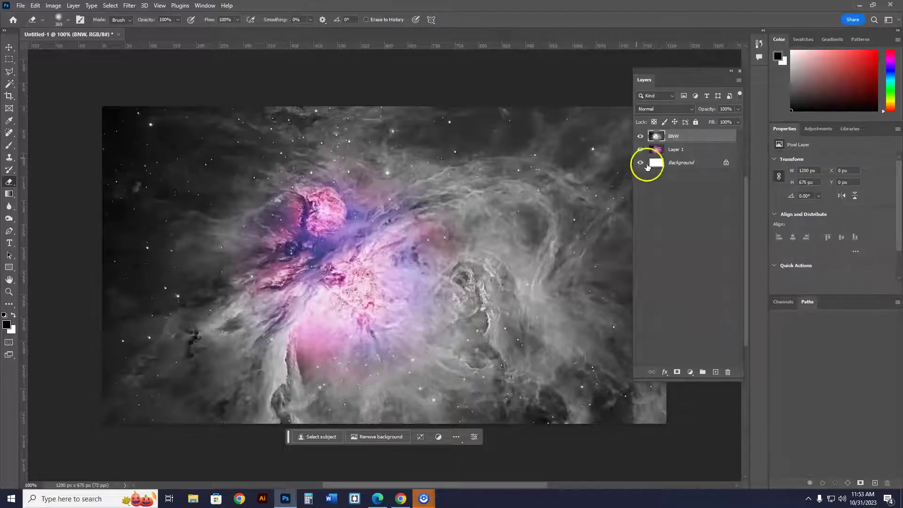
# Cancel out of Export As and Save As, then close the nebula document choosing No.
pyautogui.click(21, 6)
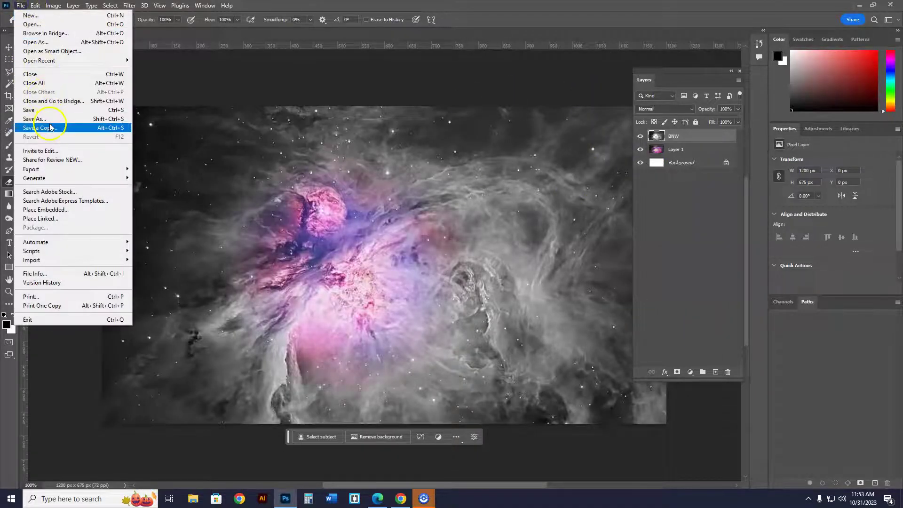
pyautogui.moveTo(41, 171)
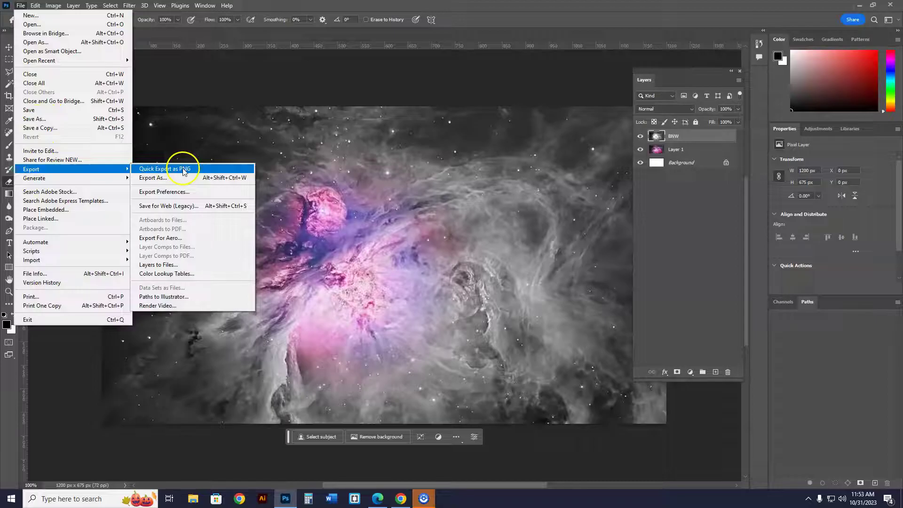
pyautogui.click(164, 180)
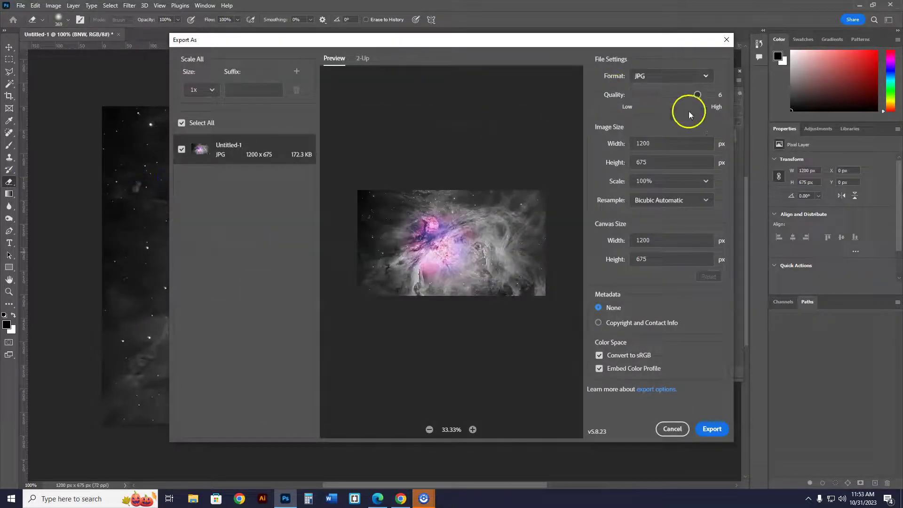
pyautogui.click(673, 429)
pyautogui.click(21, 5)
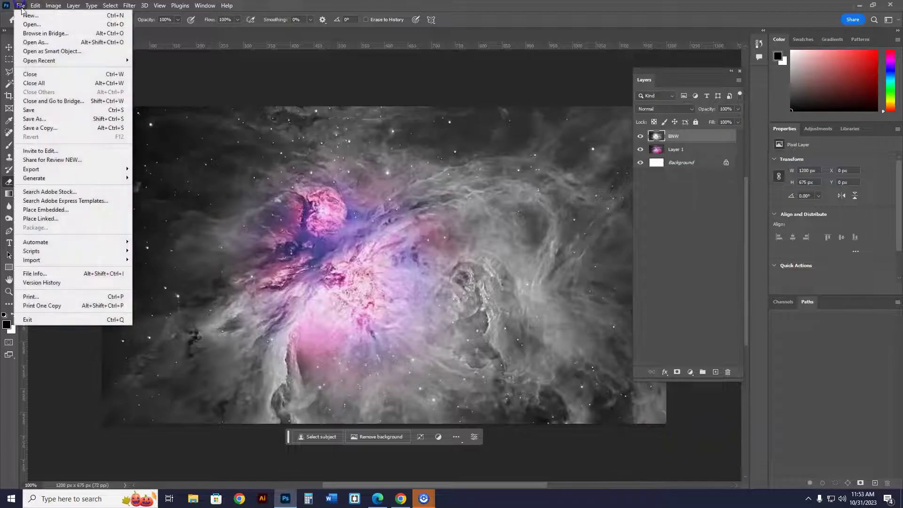
pyautogui.click(33, 119)
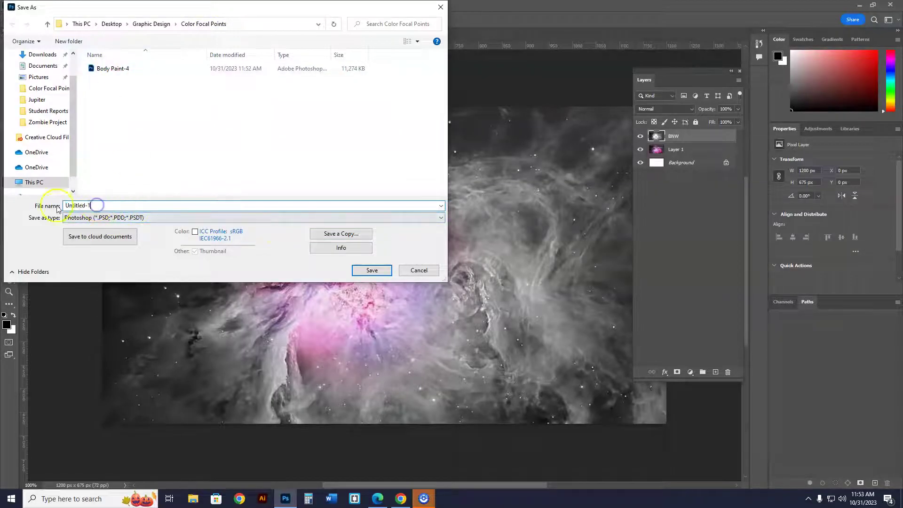
pyautogui.click(418, 271)
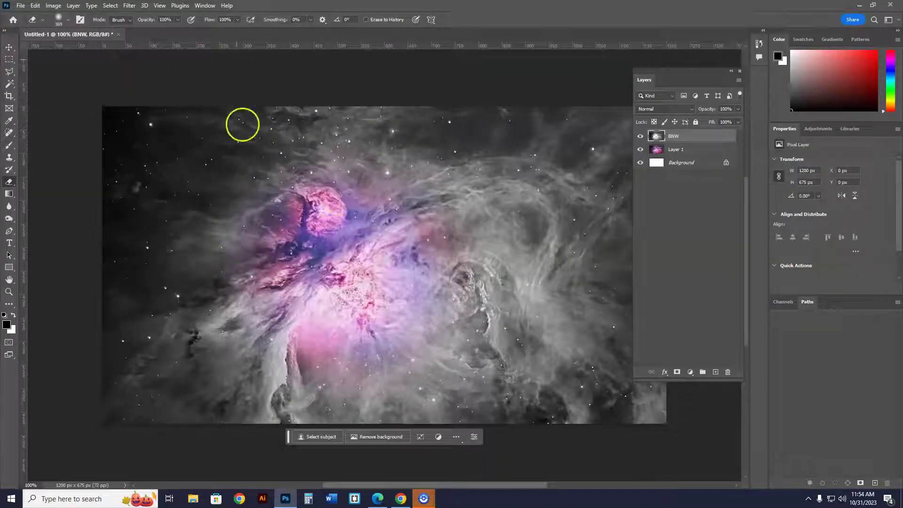
pyautogui.click(119, 34)
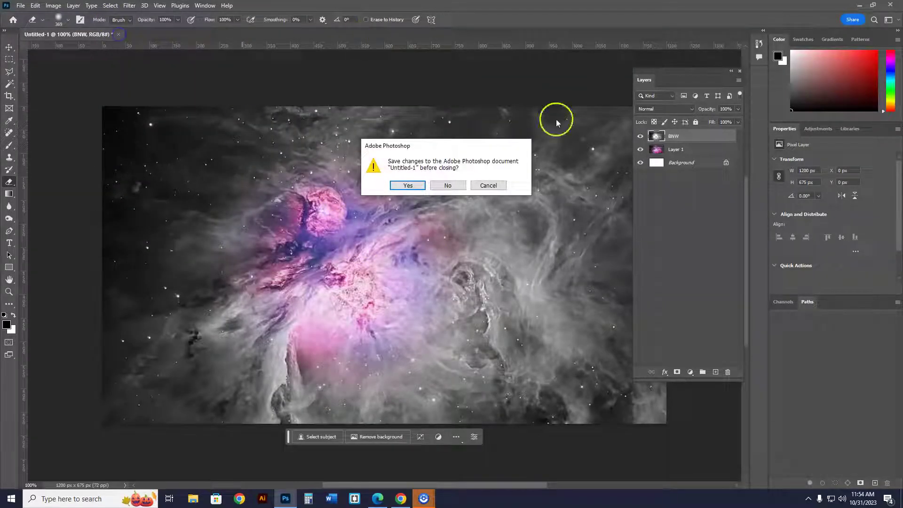
pyautogui.click(448, 186)
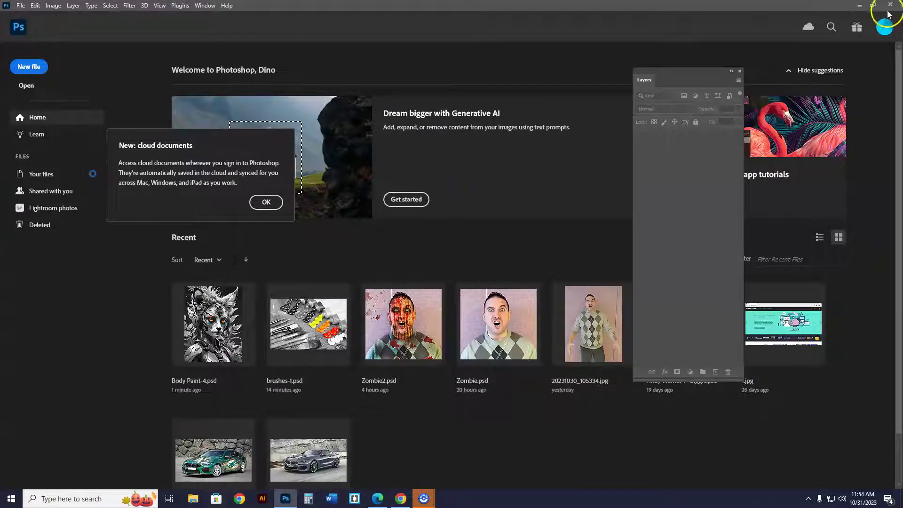
# Minimize Photoshop and Chrome, open Graphic Design > Color Focal Points, and launch Brushes-1.
pyautogui.click(862, 6)
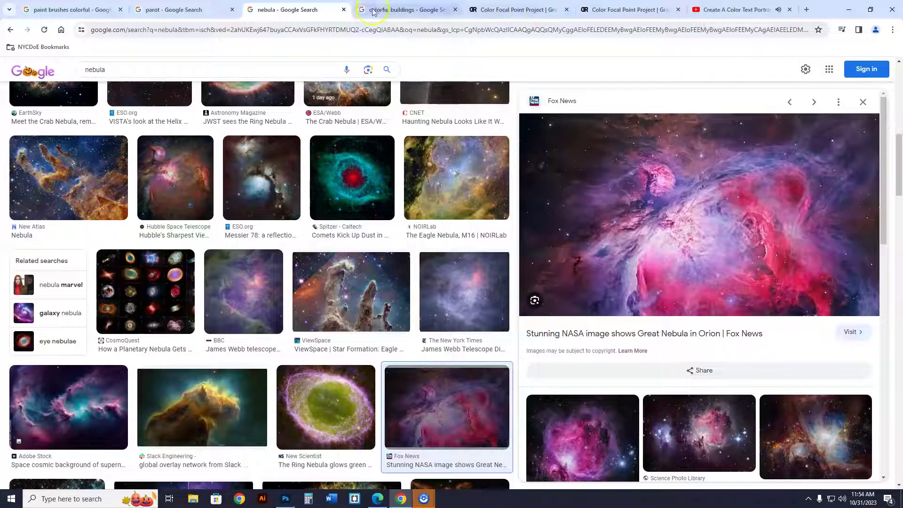
pyautogui.click(850, 10)
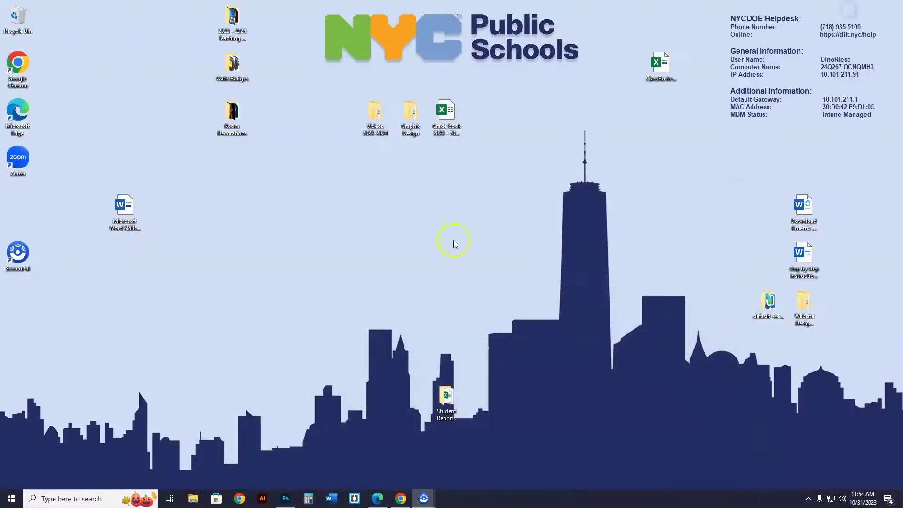
pyautogui.doubleClick(409, 125)
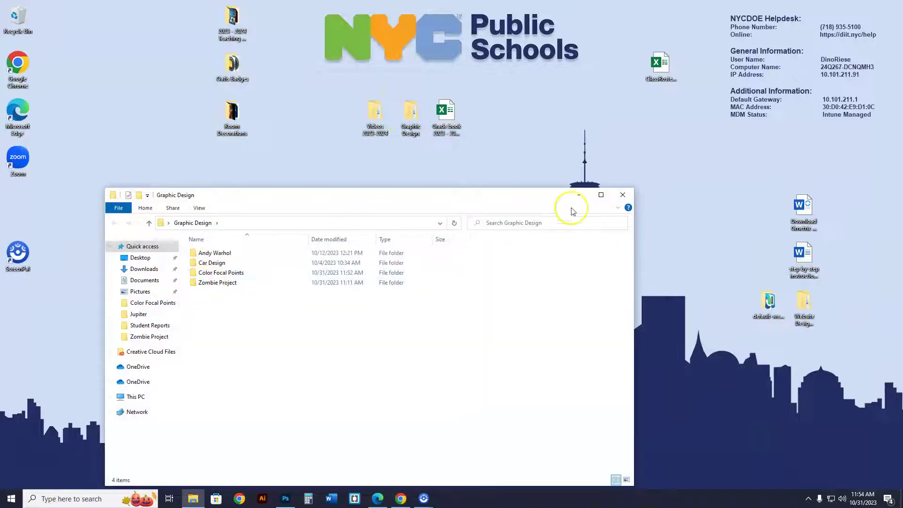
pyautogui.click(601, 195)
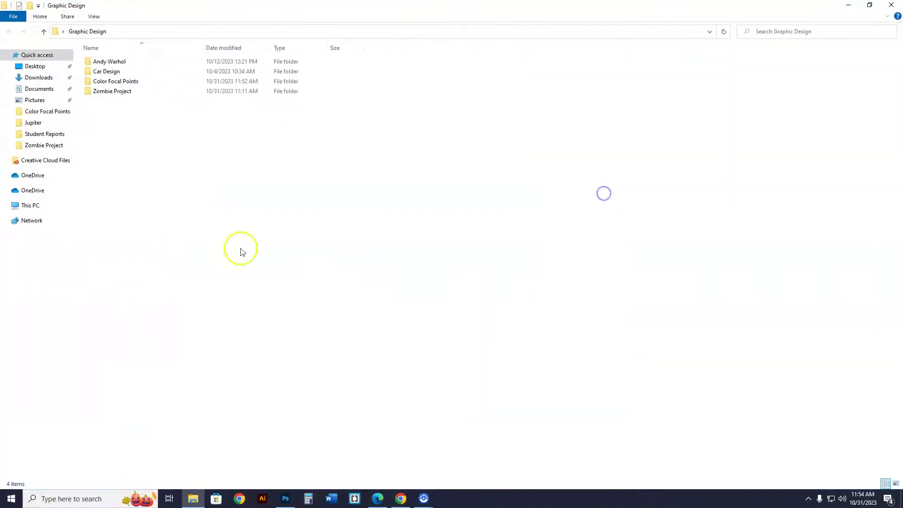
pyautogui.doubleClick(106, 86)
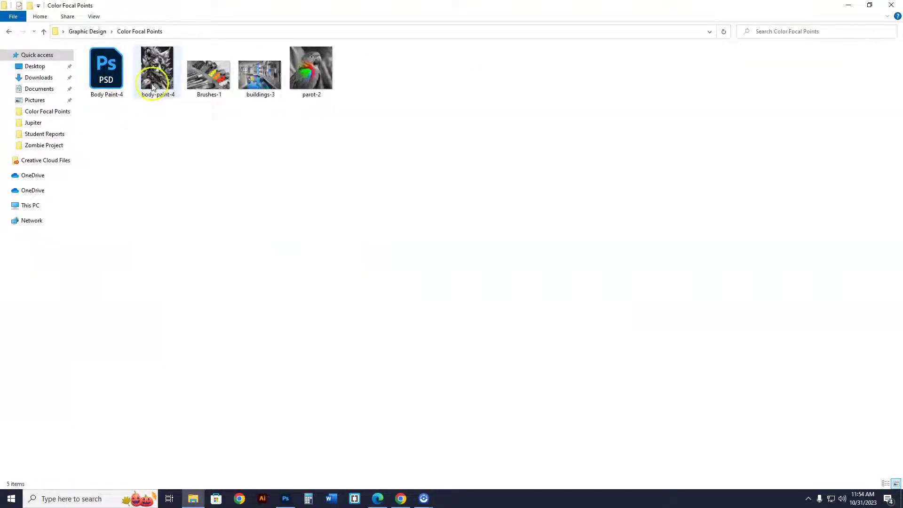
pyautogui.doubleClick(219, 80)
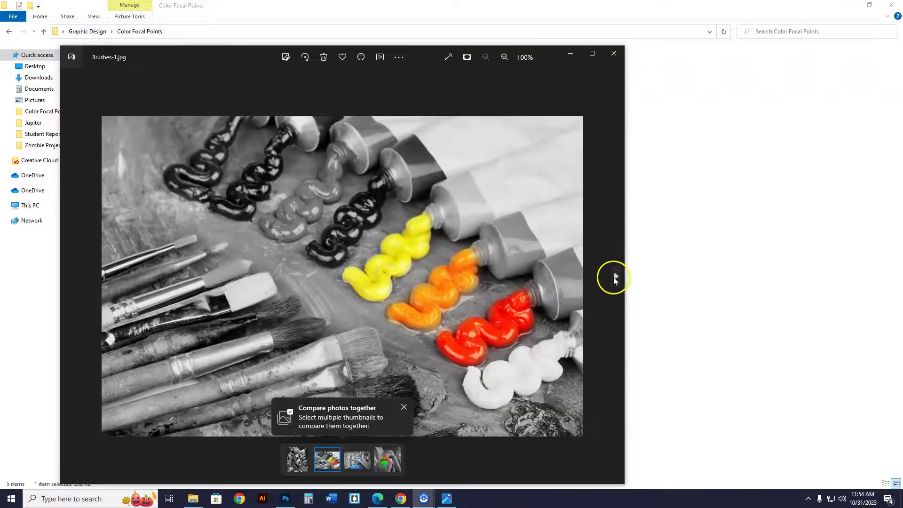
# Browse on to the buildings-3 and parot-2 images in Windows Photos, then close the viewer.
pyautogui.click(616, 276)
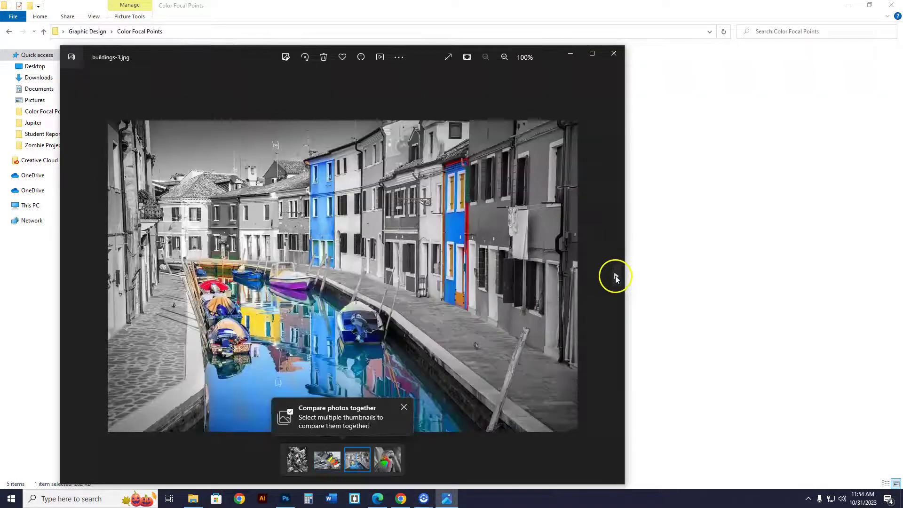
pyautogui.click(616, 276)
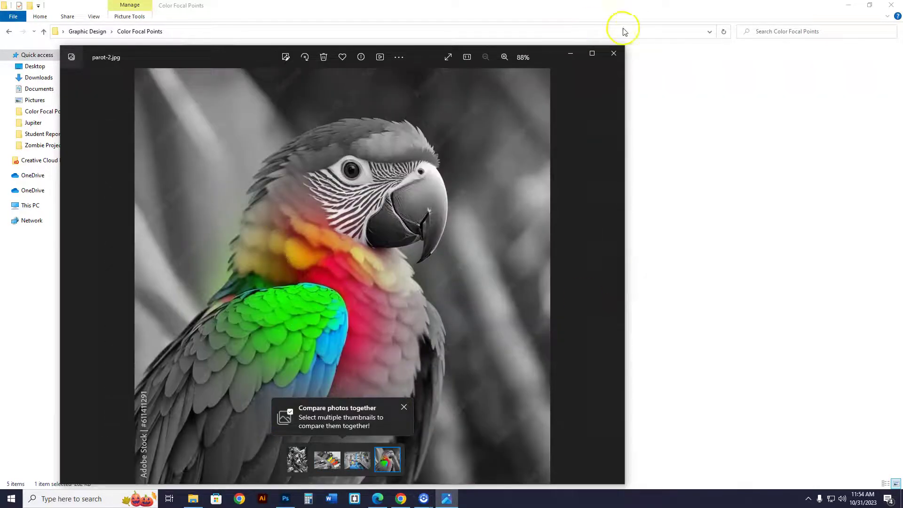
pyautogui.click(614, 59)
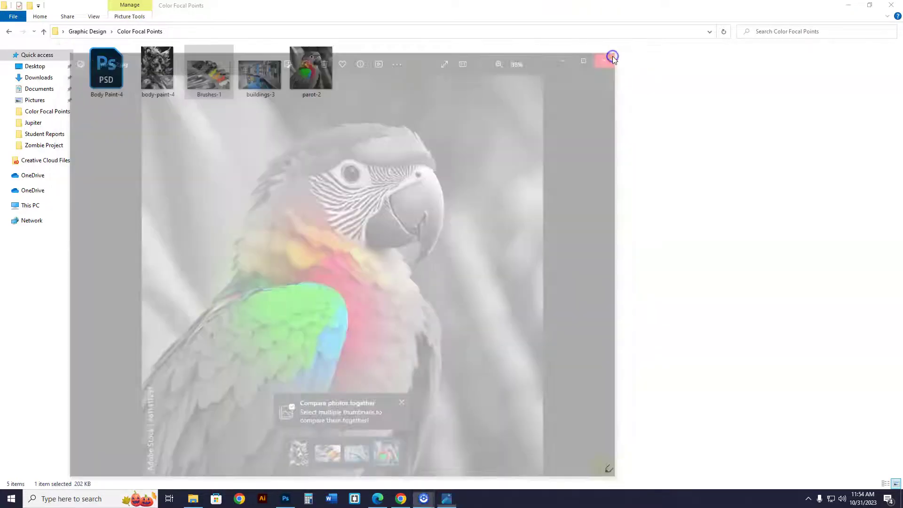